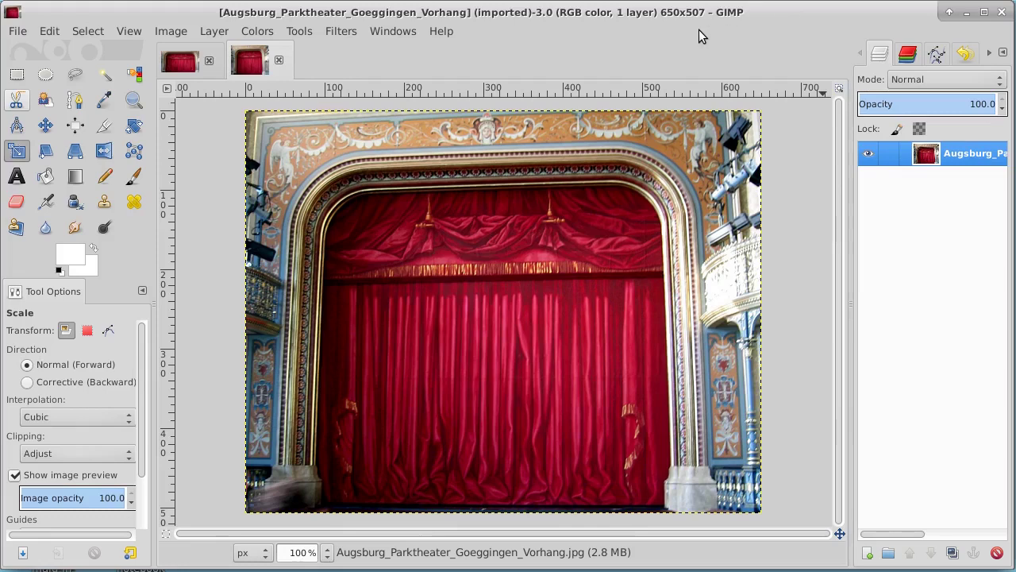
{"action": "left_click", "coordinate": [181, 63]}
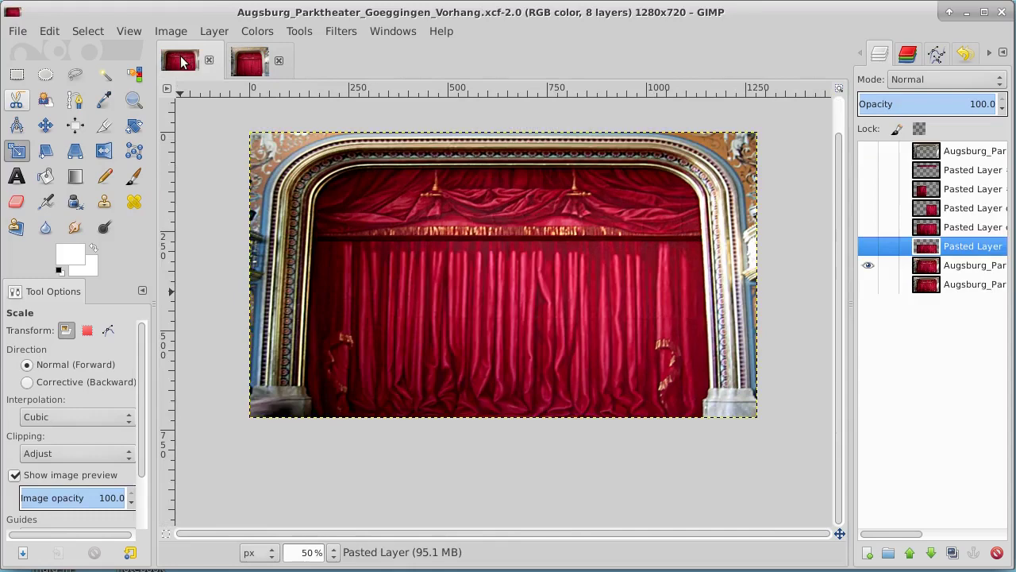
{"action": "left_click", "coordinate": [250, 60]}
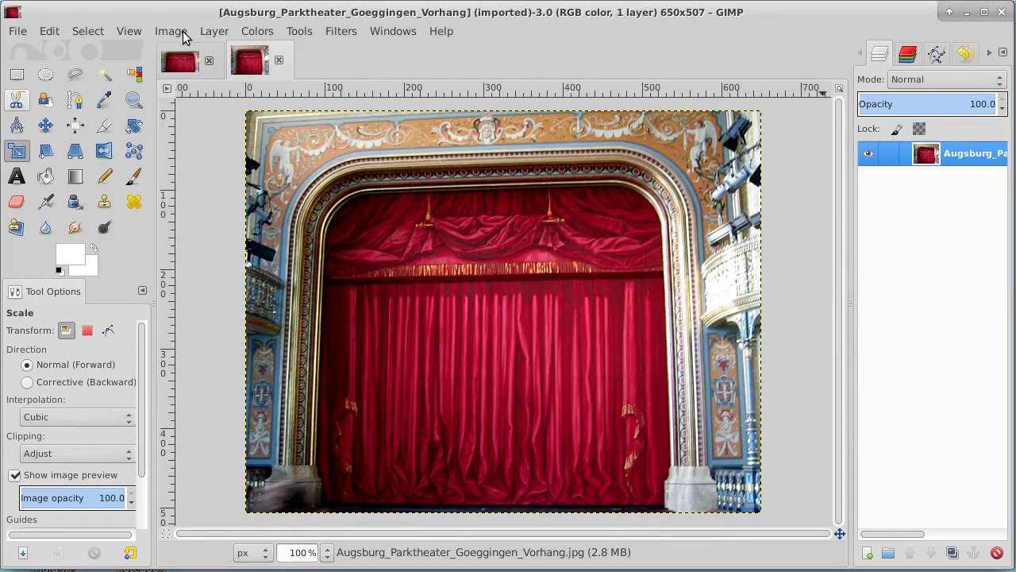
{"action": "left_click", "coordinate": [177, 32]}
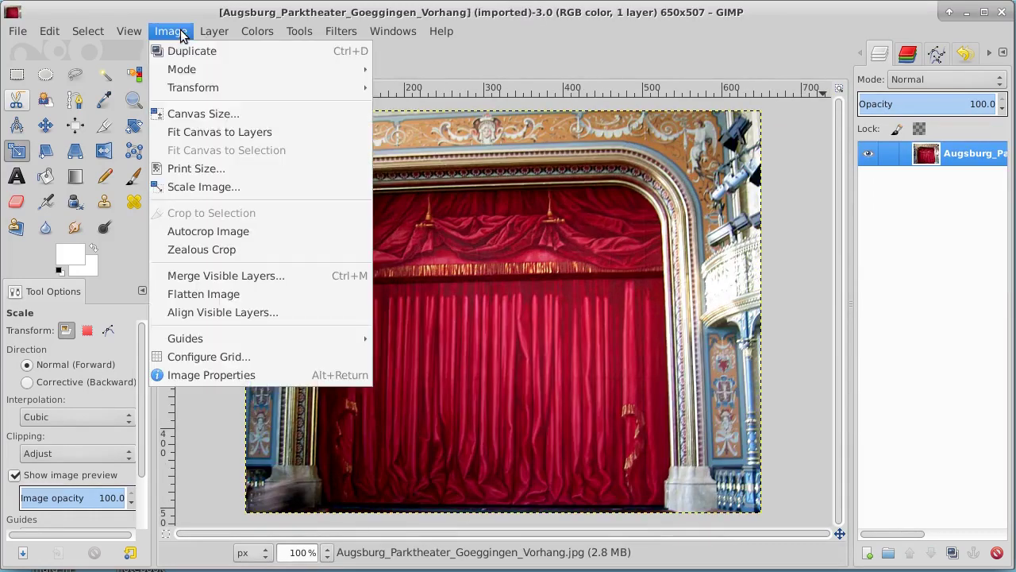
{"action": "left_click", "coordinate": [198, 187]}
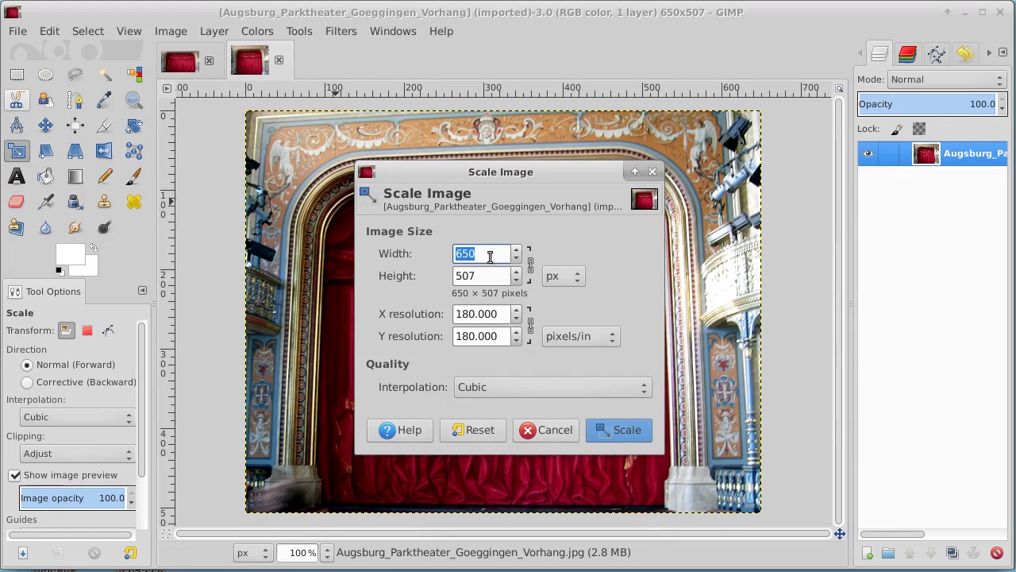
{"action": "left_click", "coordinate": [176, 60]}
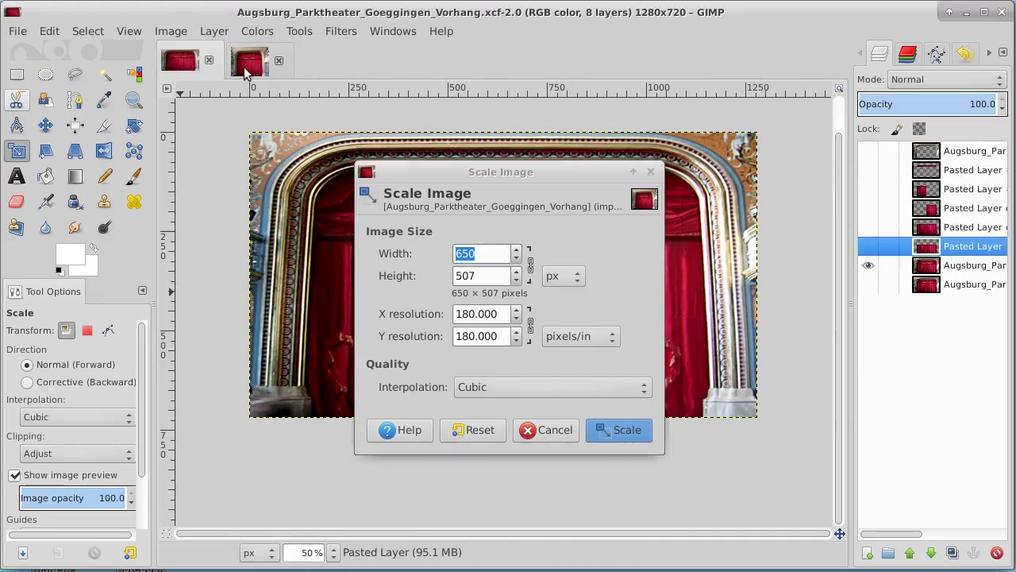
{"action": "left_click", "coordinate": [653, 171]}
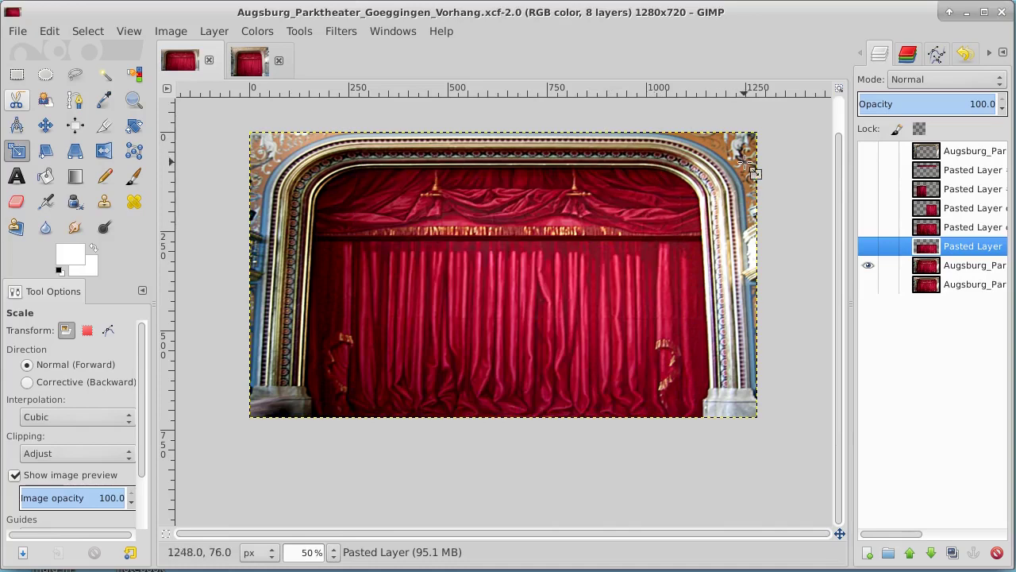
{"action": "left_click", "coordinate": [262, 70]}
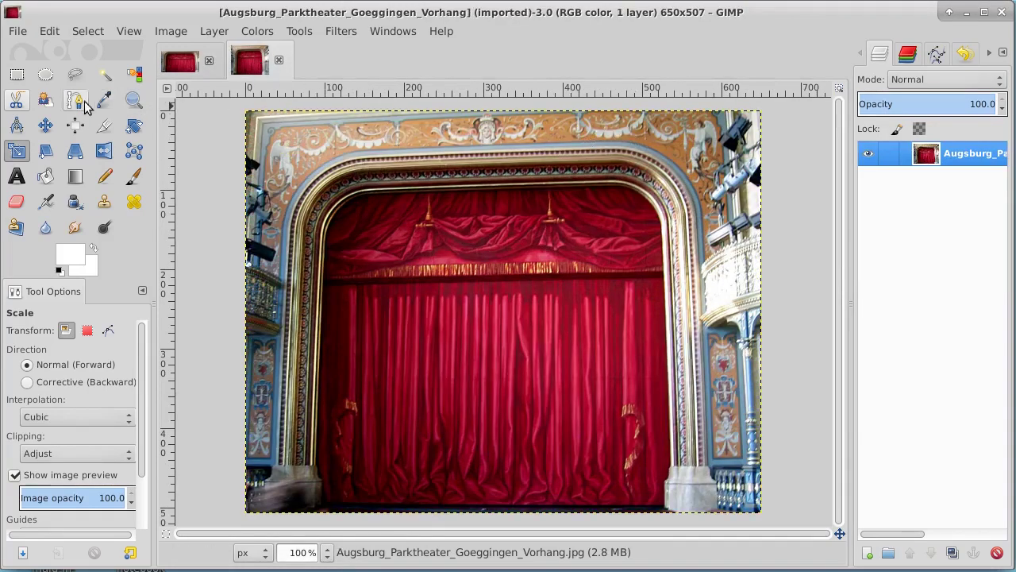
- Apply a perspective transform to the curtain photo, raising its top-left corner to straighten the arch
{"action": "left_click", "coordinate": [73, 150]}
{"action": "left_click", "coordinate": [264, 184]}
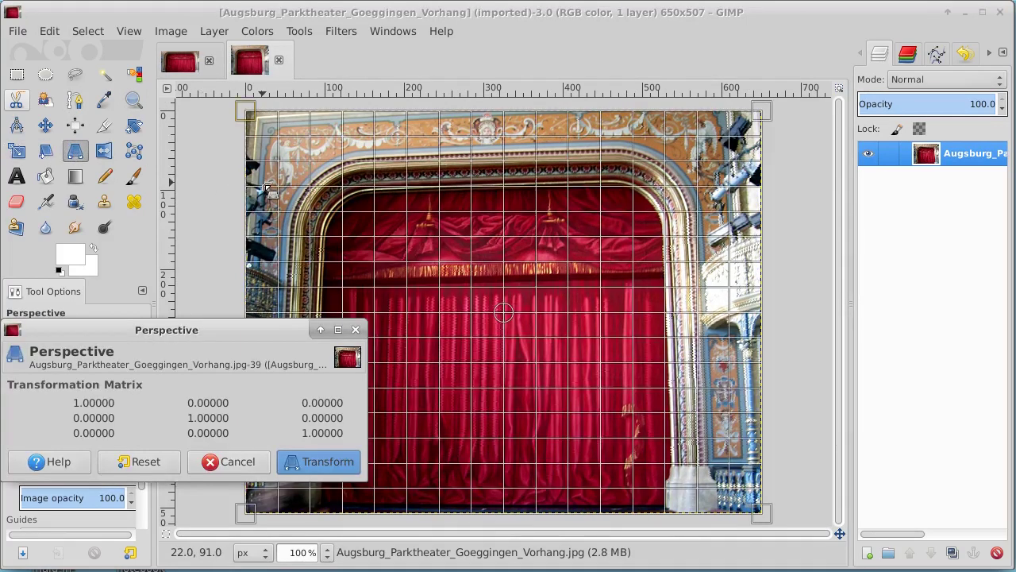
{"action": "mouse_move", "coordinate": [267, 188]}
{"action": "left_mouse_down"}
{"action": "mouse_move", "coordinate": [269, 159]}
{"action": "mouse_move", "coordinate": [269, 195]}
{"action": "left_mouse_up"}
{"action": "left_click", "coordinate": [326, 462]}
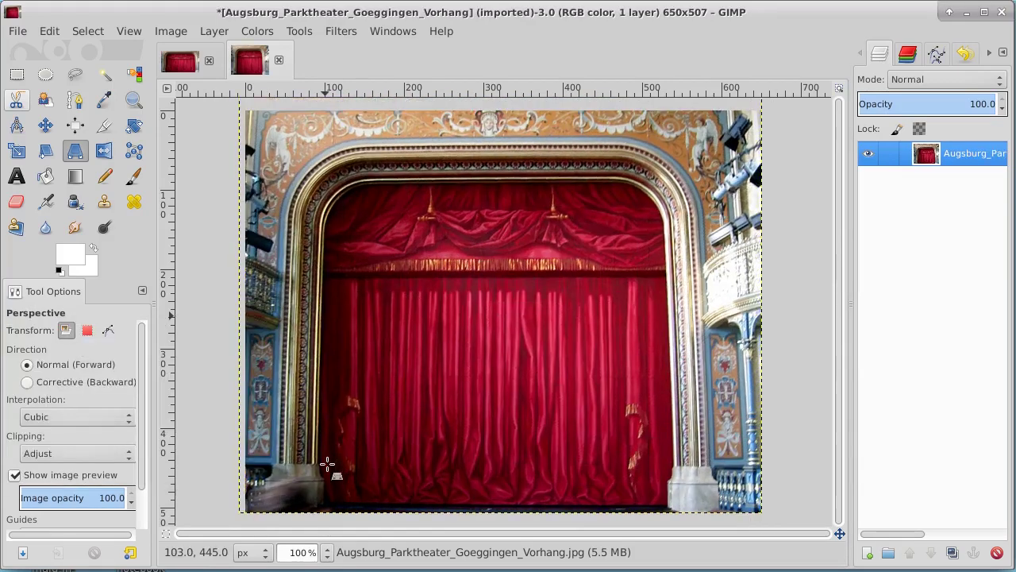
- Select the stage arch area, nudge its left and top edges, and crop the photo to 556×475
{"action": "left_click", "coordinate": [16, 76]}
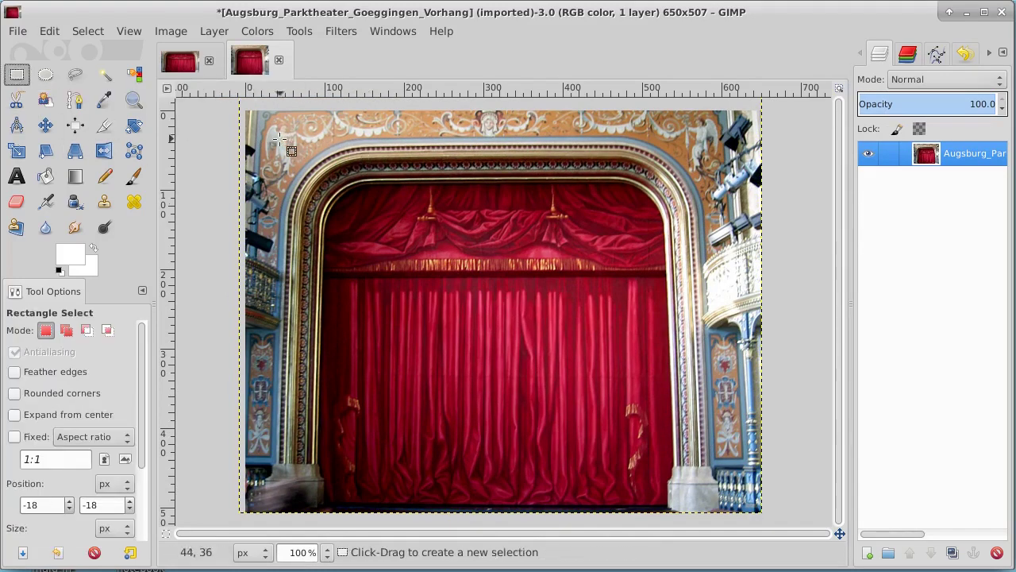
{"action": "left_click_drag", "start_coordinate": [277, 139], "coordinate": [715, 522]}
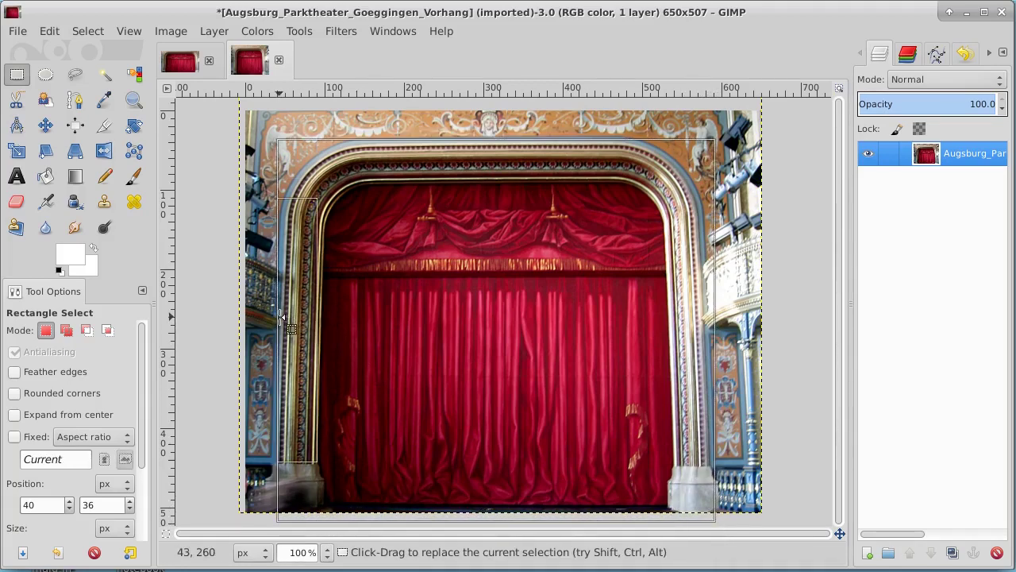
{"action": "left_click_drag", "start_coordinate": [281, 318], "coordinate": [278, 318]}
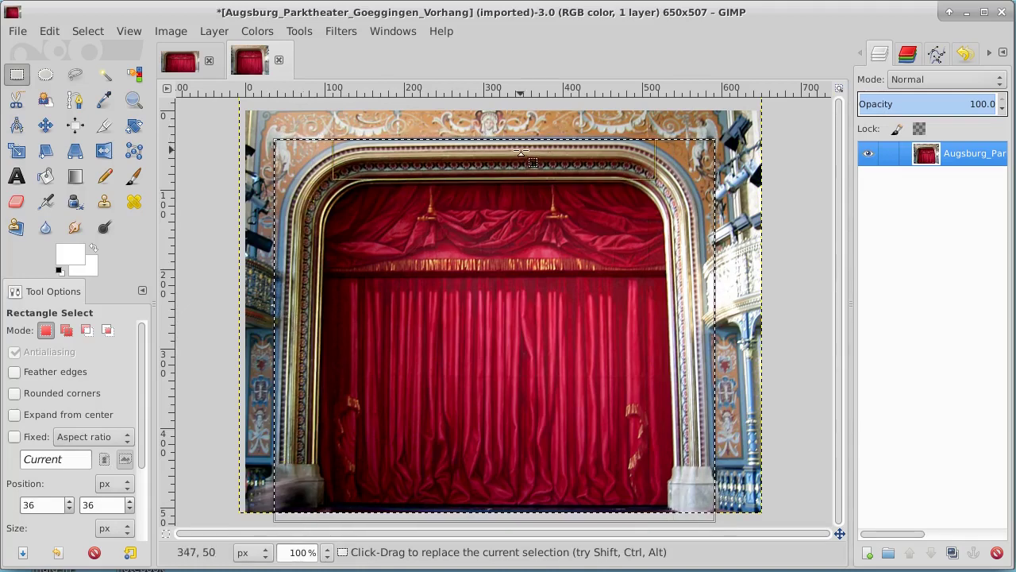
{"action": "left_click_drag", "start_coordinate": [522, 152], "coordinate": [521, 142]}
{"action": "left_click", "coordinate": [175, 25]}
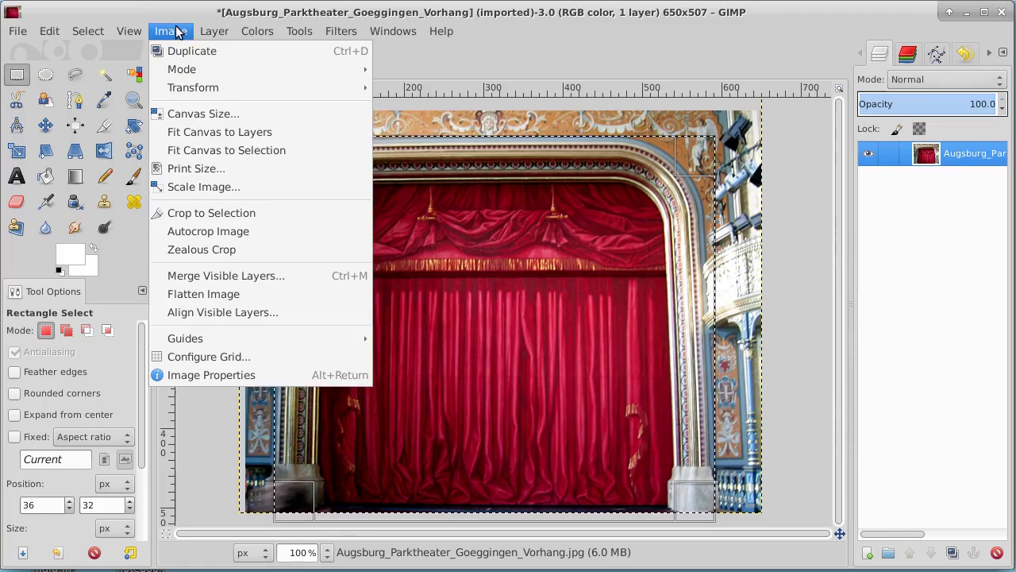
{"action": "left_click", "coordinate": [253, 208]}
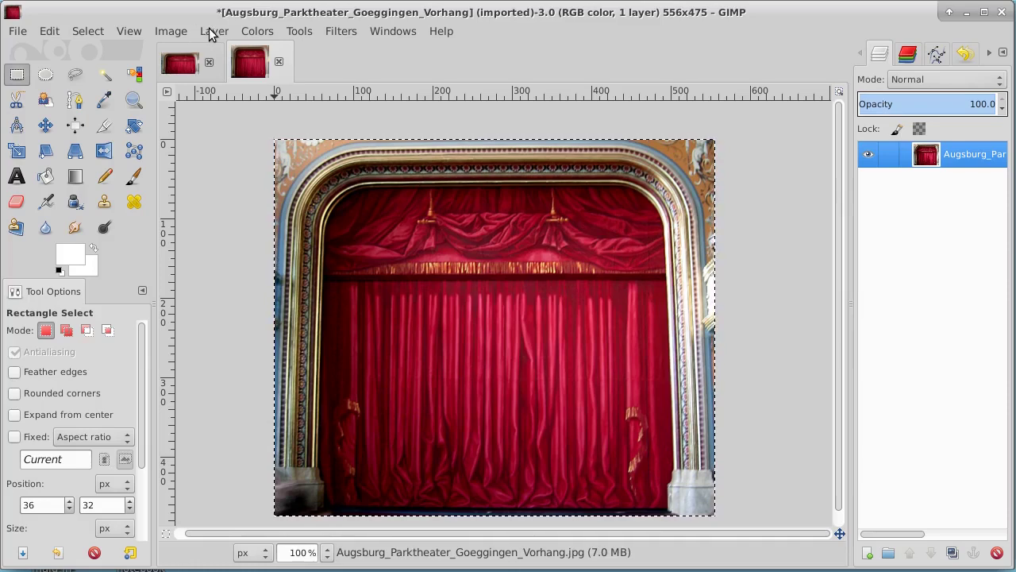
- Scale the cropped curtain image to width 1280 and height 720
{"action": "left_click", "coordinate": [174, 33]}
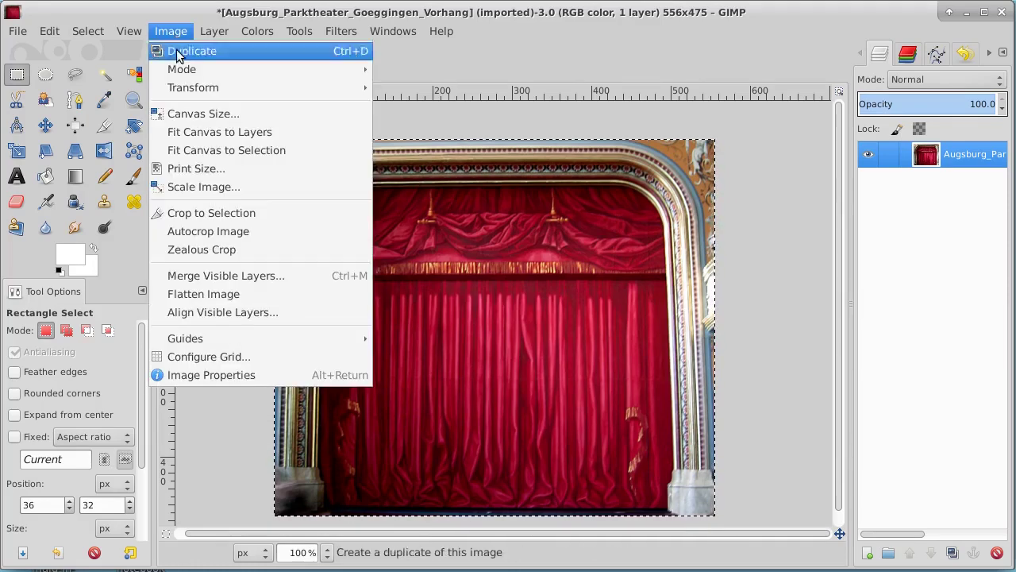
{"action": "left_click", "coordinate": [204, 187]}
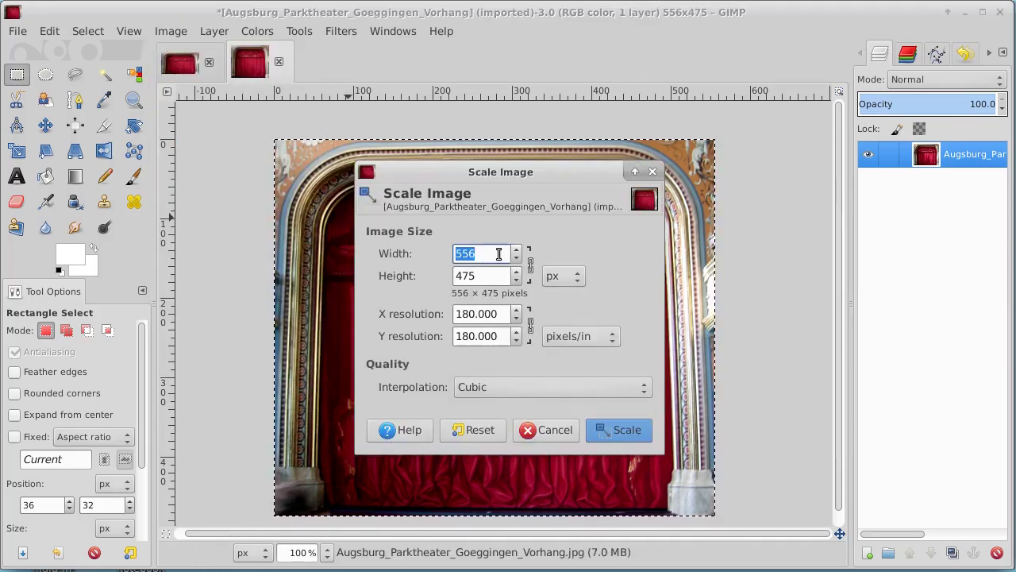
{"action": "type", "text": "1280"}
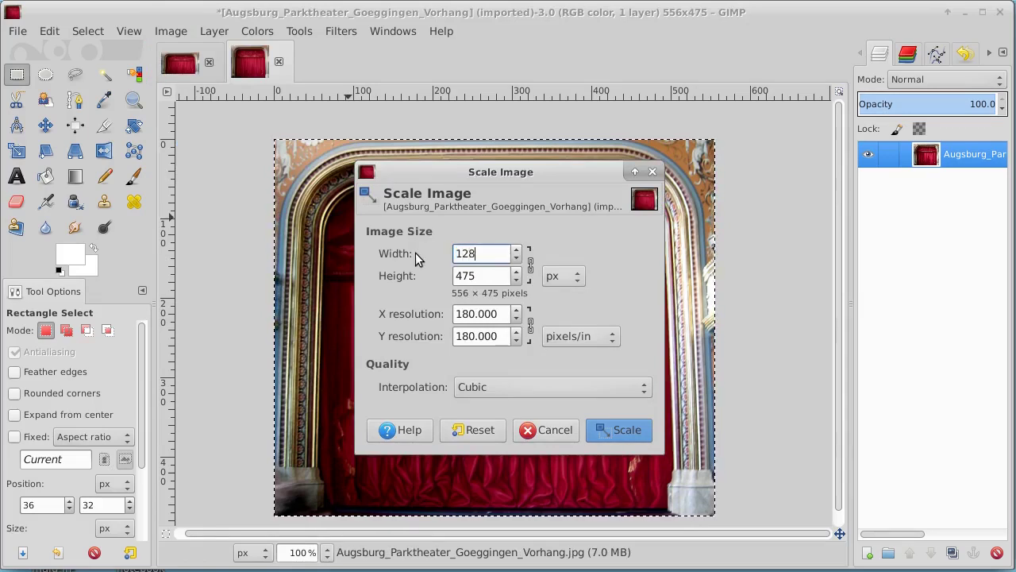
{"action": "left_click", "coordinate": [532, 270]}
{"action": "left_click_drag", "start_coordinate": [487, 276], "coordinate": [397, 276]}
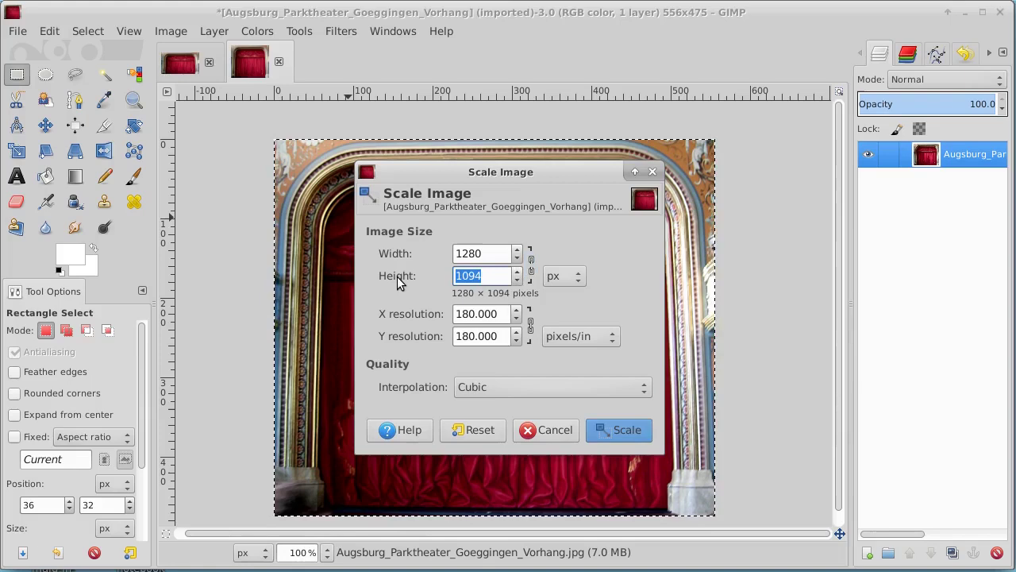
{"action": "type", "text": "720"}
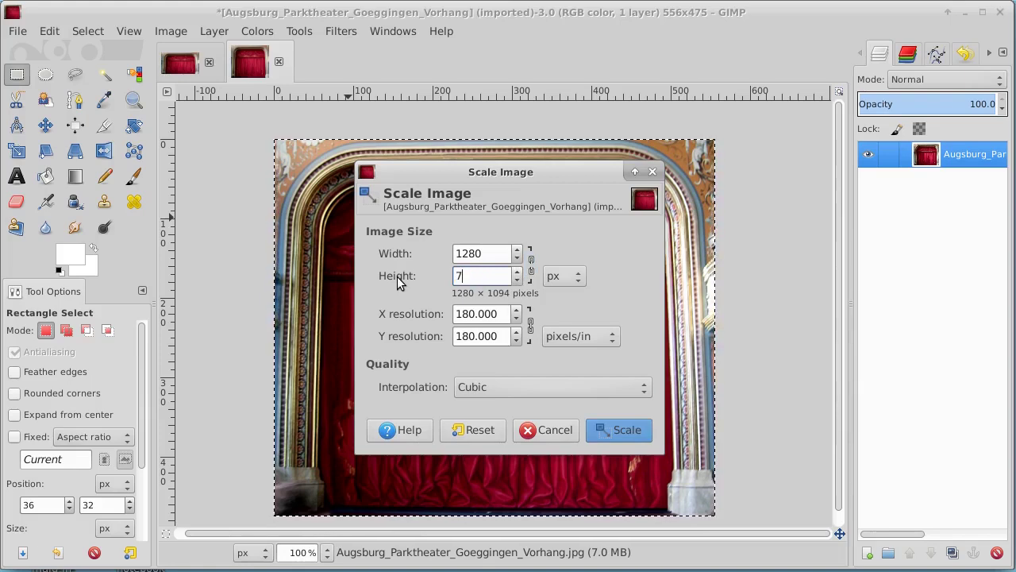
{"action": "left_click", "coordinate": [623, 429]}
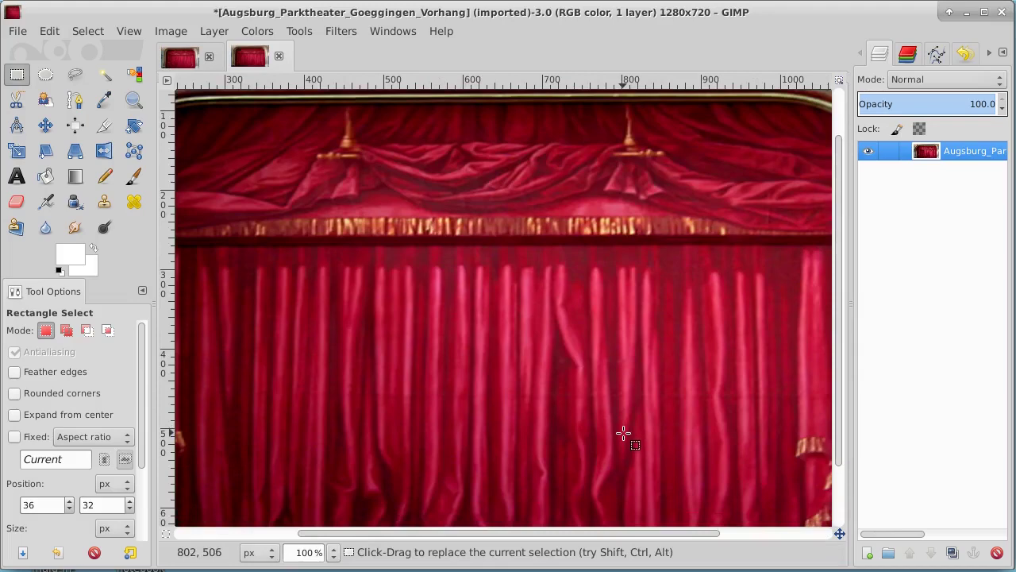
- Fit the curtain photo in the window and compare it with the 8-layer project image
{"action": "left_click", "coordinate": [172, 31]}
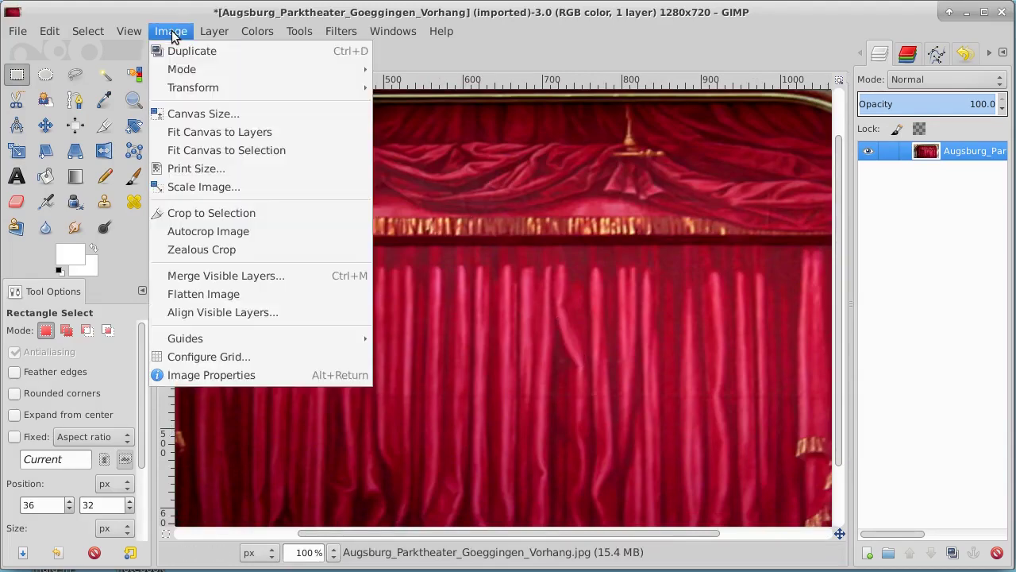
{"action": "mouse_move", "coordinate": [128, 31]}
{"action": "mouse_move", "coordinate": [139, 91]}
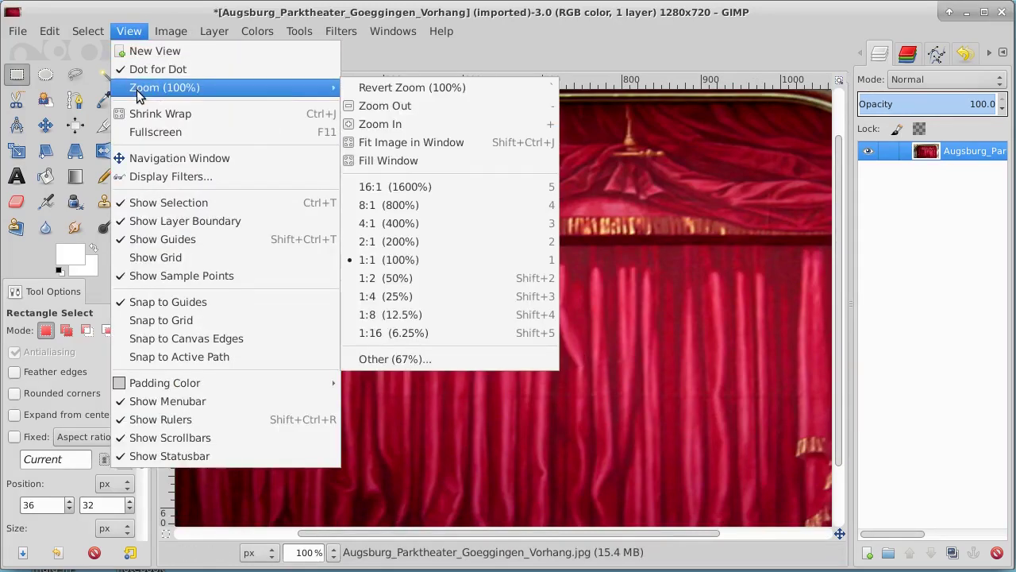
{"action": "left_click", "coordinate": [429, 142]}
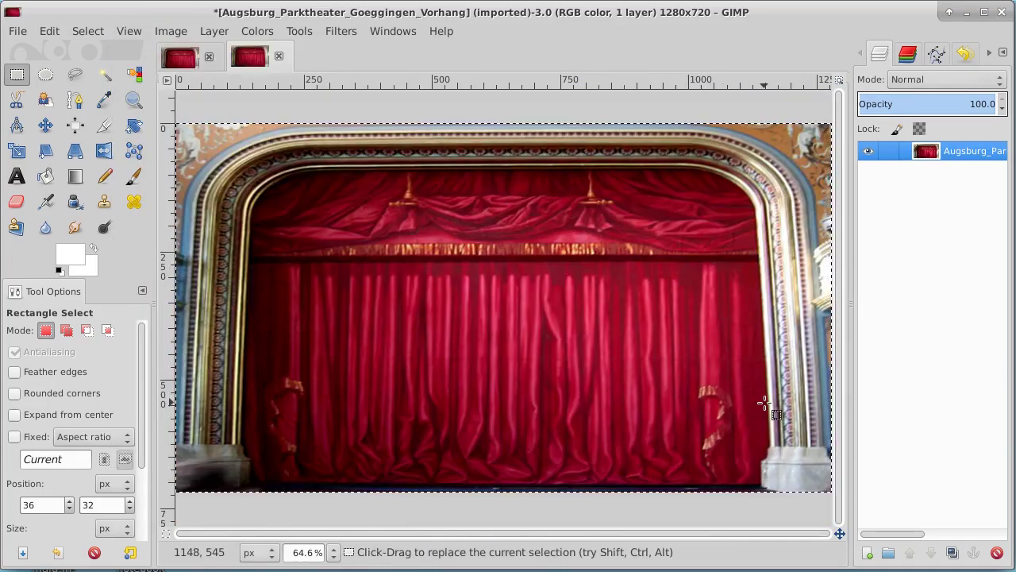
{"action": "left_click", "coordinate": [180, 59]}
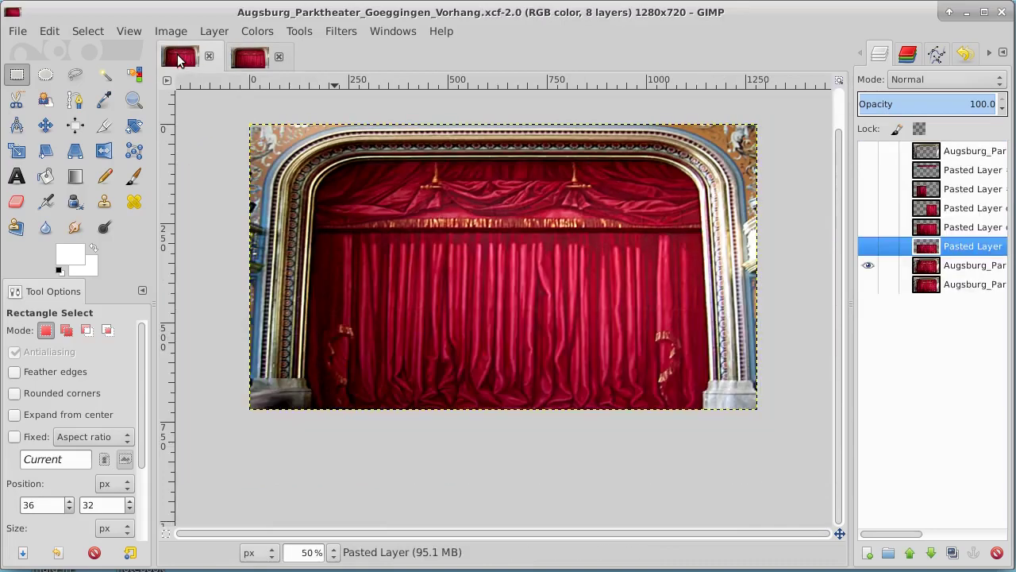
{"action": "left_click", "coordinate": [251, 61]}
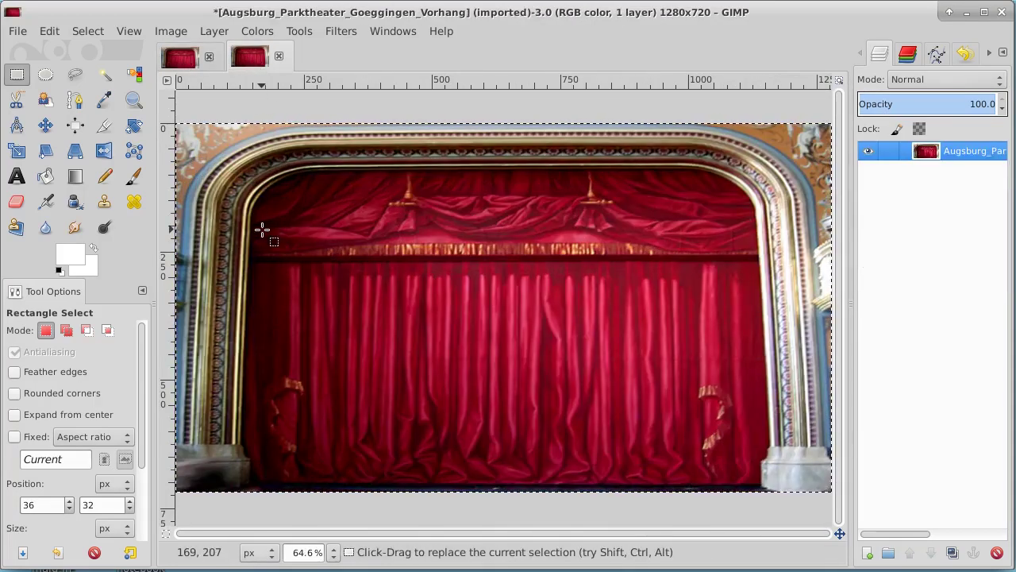
- Clear the small corner selections and zoom the imported curtain photo out to 50%
{"action": "key", "text": "ctrl"}
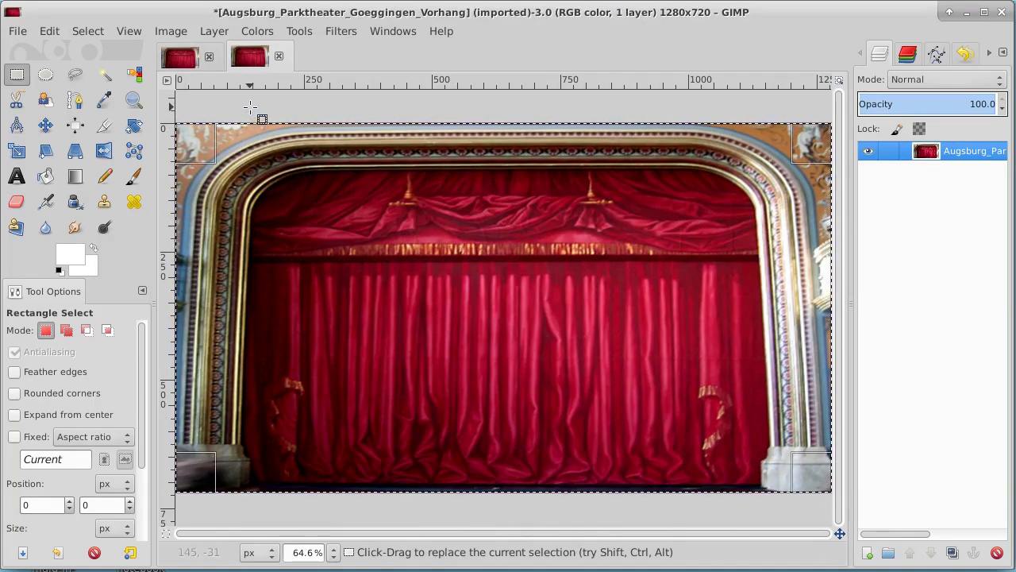
{"action": "key", "text": "ctrl"}
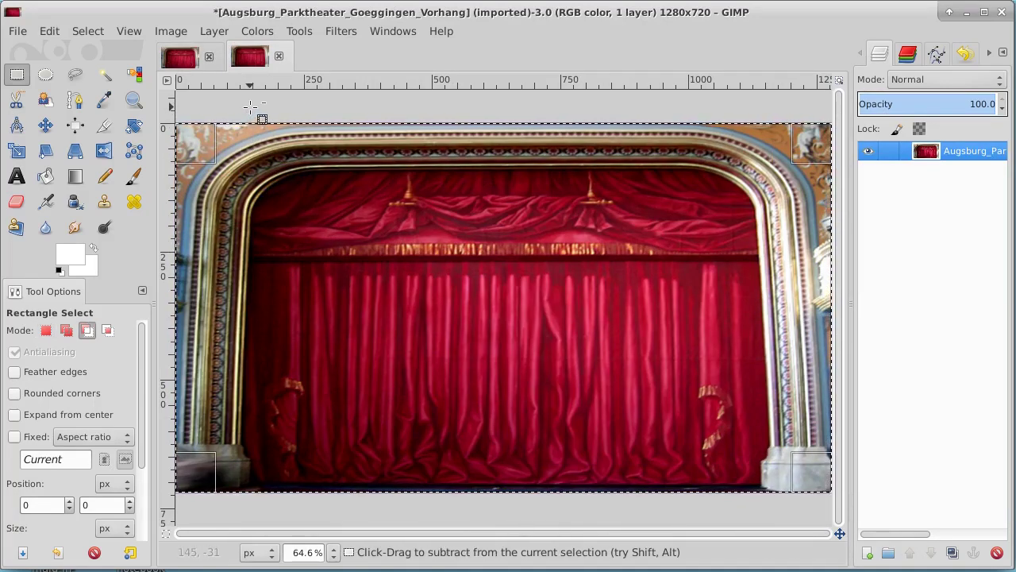
{"action": "left_click", "coordinate": [250, 105], "text": "ctrl"}
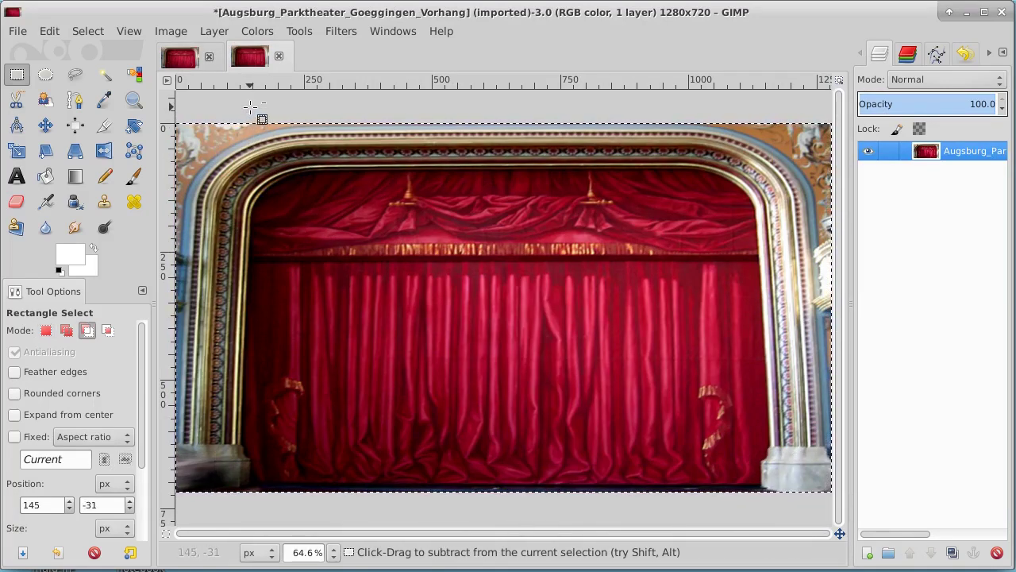
{"action": "left_click", "coordinate": [45, 127]}
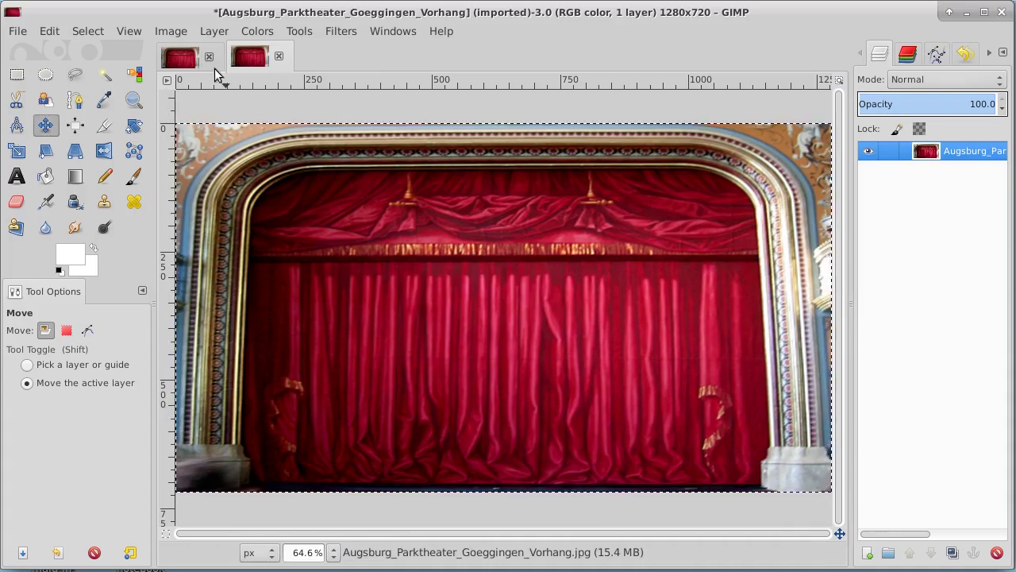
{"action": "left_click", "coordinate": [181, 61]}
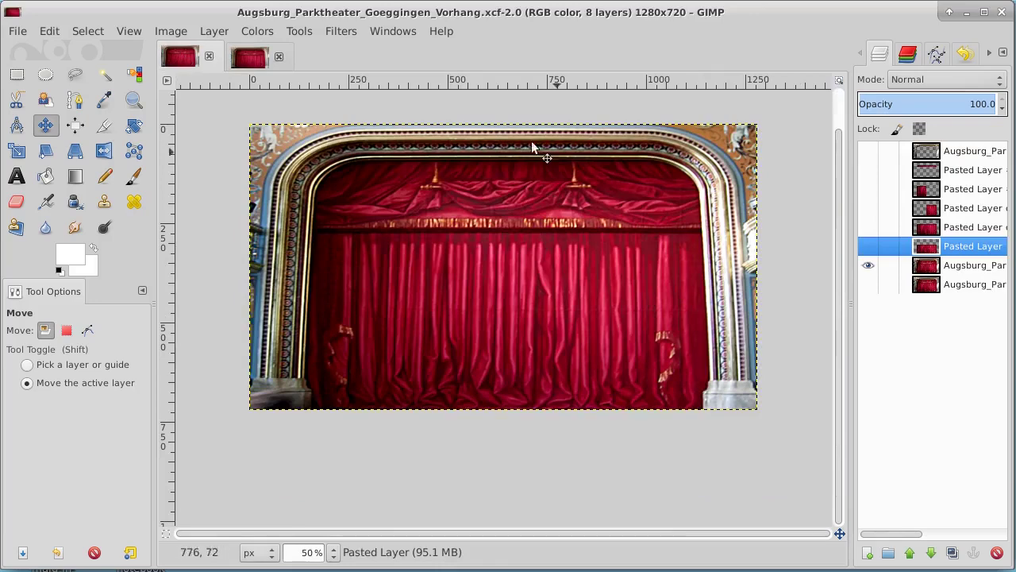
{"action": "left_click", "coordinate": [249, 62]}
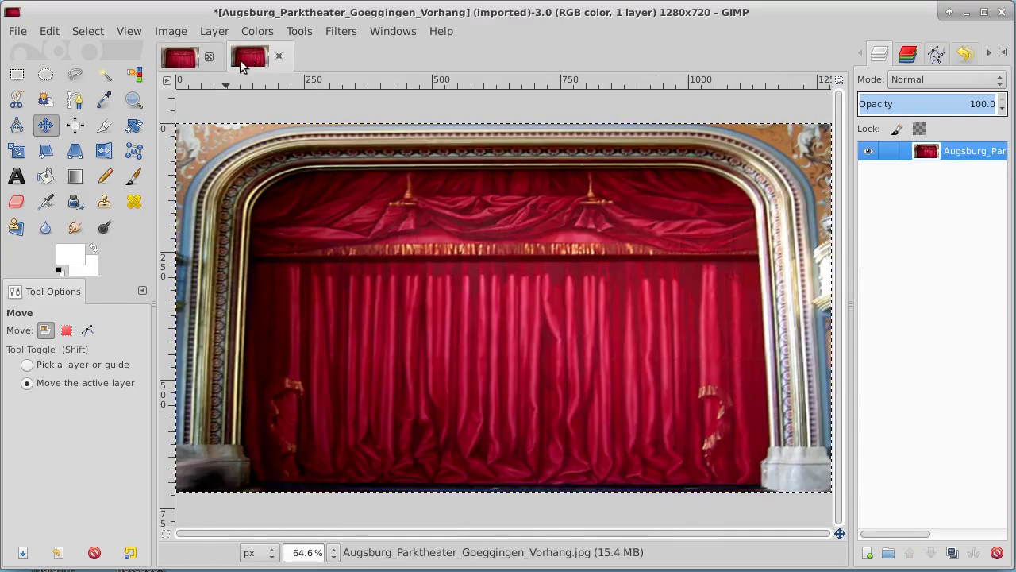
{"action": "left_click", "coordinate": [134, 99]}
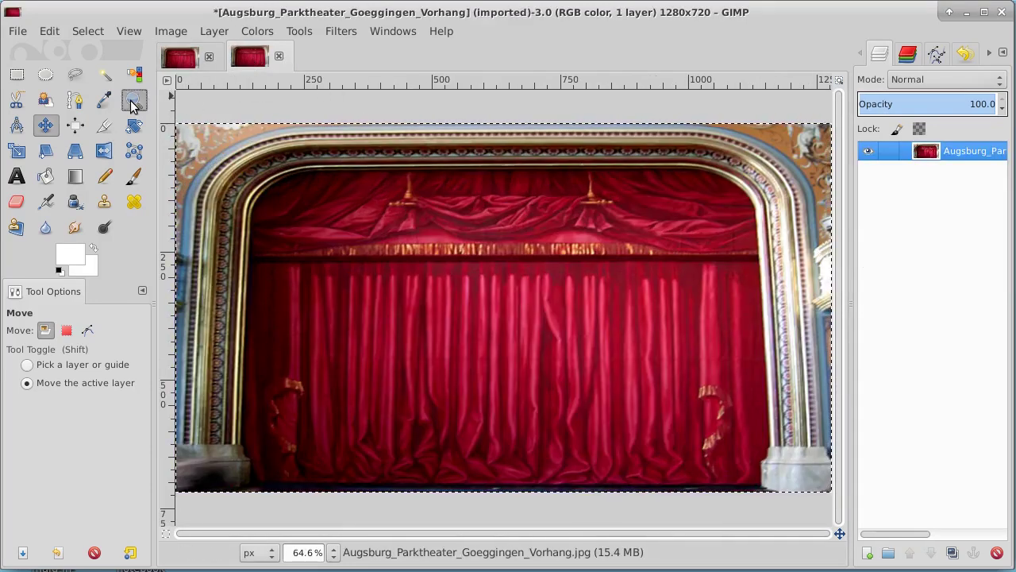
{"action": "left_click", "coordinate": [244, 114], "text": "ctrl"}
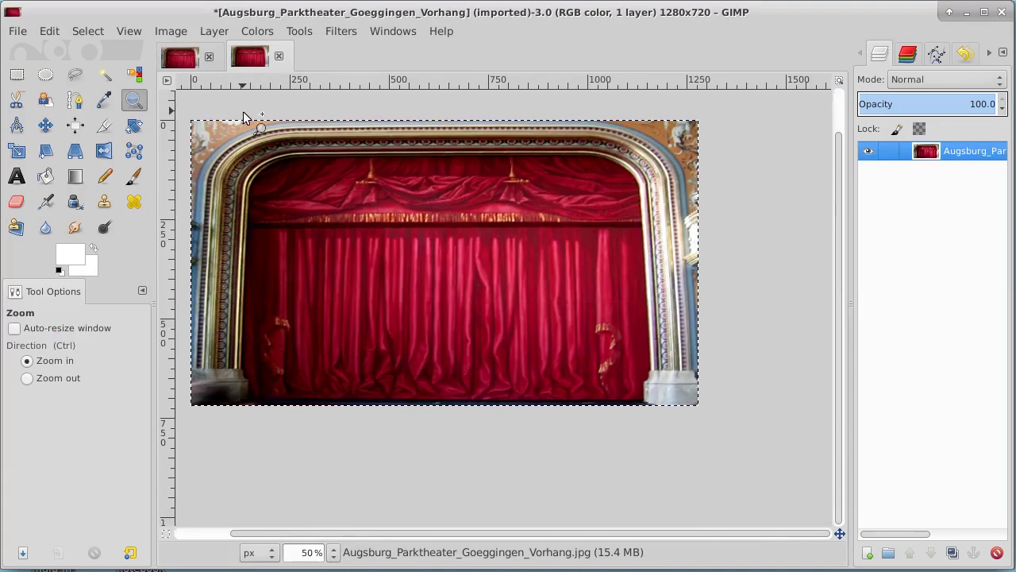
- Switch back to the eight-layer curtain project image
{"action": "left_click", "coordinate": [180, 57]}
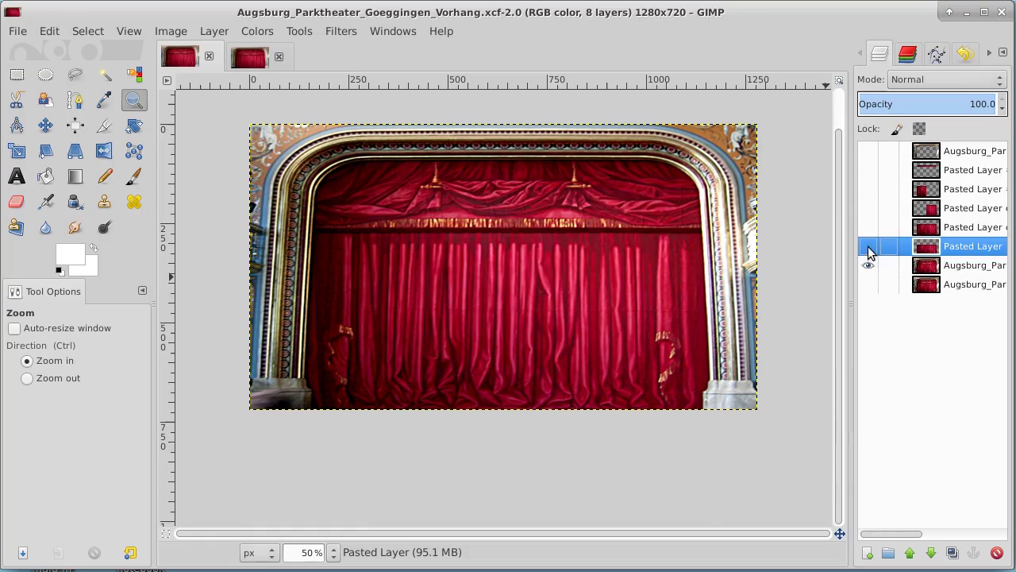
- Turn both the Pasted Layer and Augsburg_Par layers back on, then select the Paths tool
{"action": "left_click", "coordinate": [869, 265]}
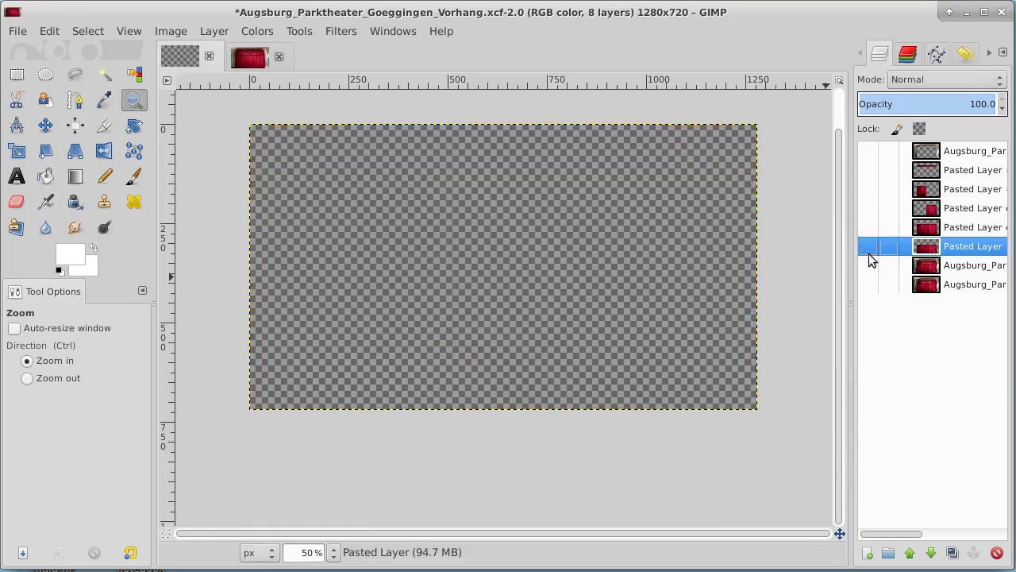
{"action": "left_click", "coordinate": [869, 248]}
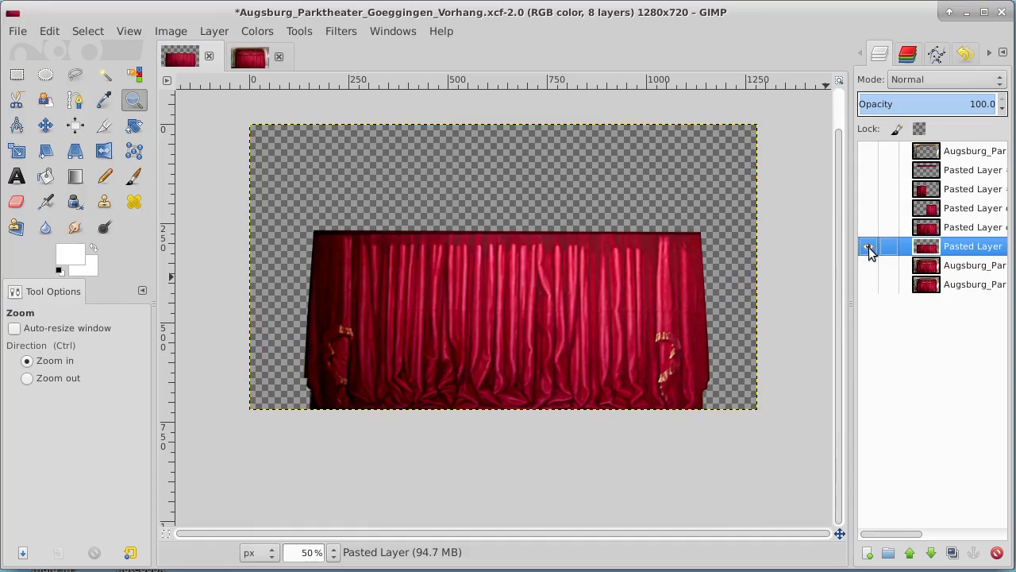
{"action": "left_click", "coordinate": [870, 248]}
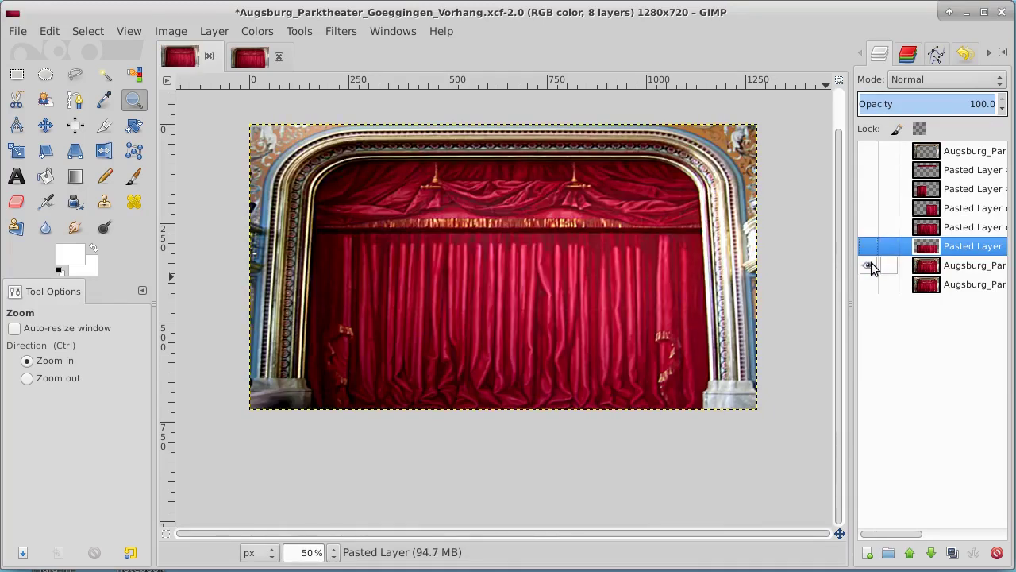
{"action": "left_click", "coordinate": [868, 247]}
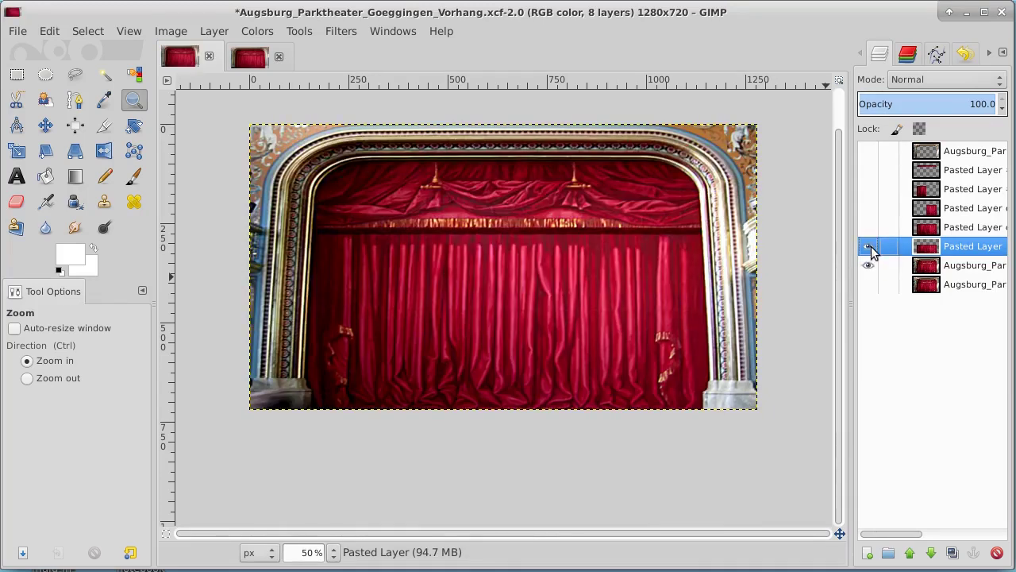
{"action": "left_click", "coordinate": [869, 247]}
{"action": "left_click", "coordinate": [870, 264]}
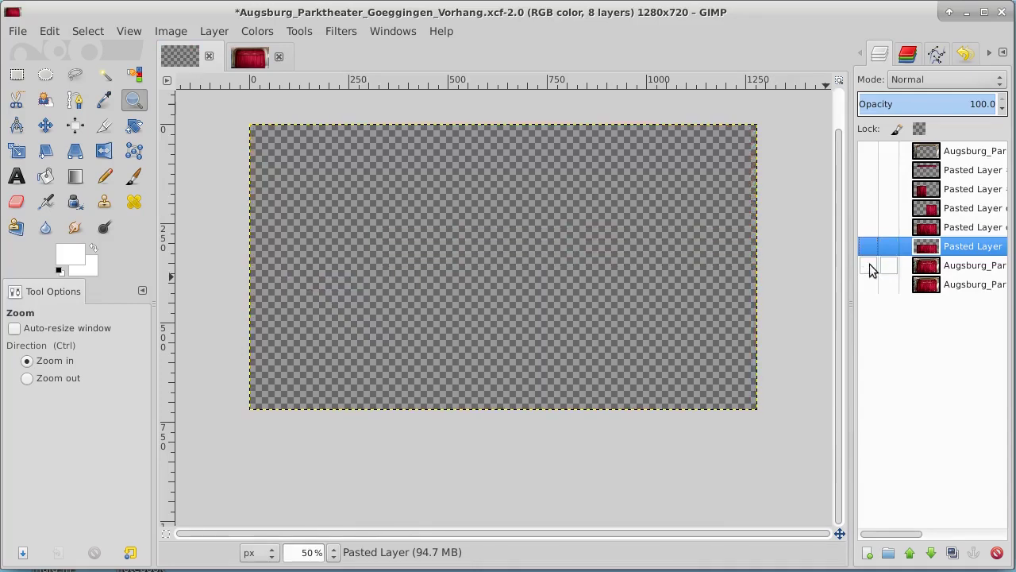
{"action": "left_click", "coordinate": [870, 265]}
{"action": "left_click", "coordinate": [869, 248]}
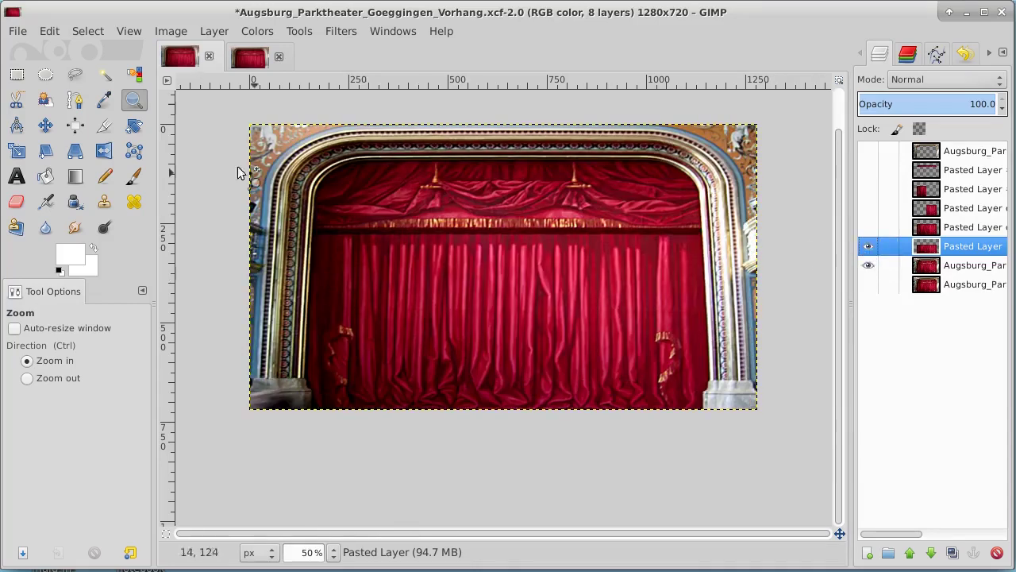
{"action": "left_click", "coordinate": [16, 75]}
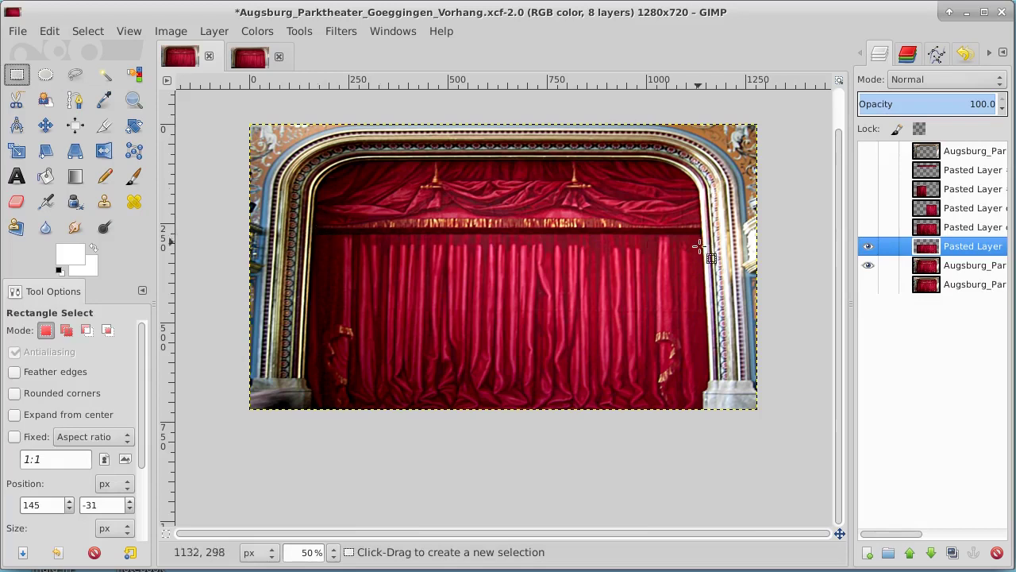
{"action": "left_click", "coordinate": [75, 100]}
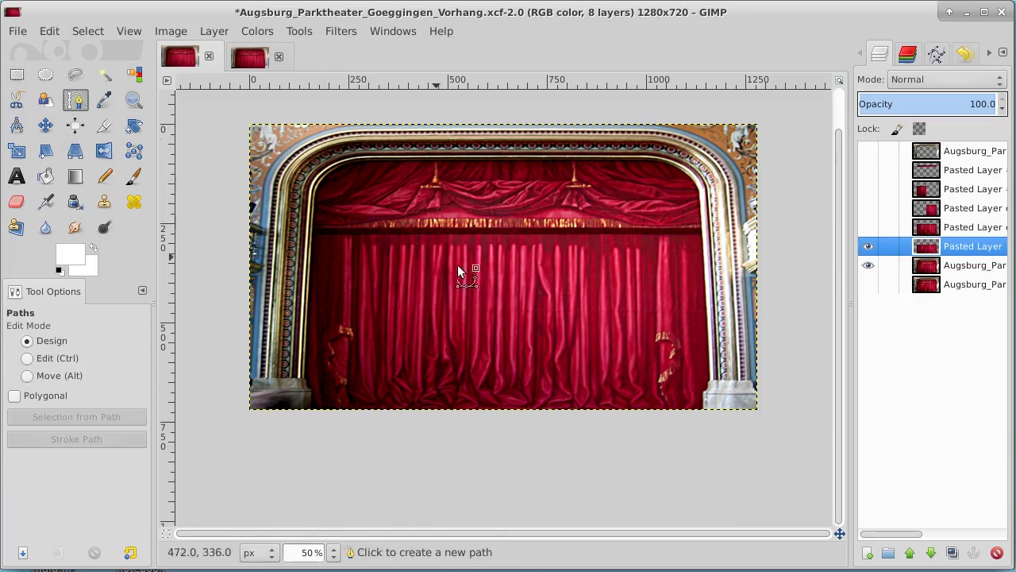
- On the Augsburg_Par layer, trace a path down the curtain's right edge and across its bottom
{"action": "left_click", "coordinate": [974, 267]}
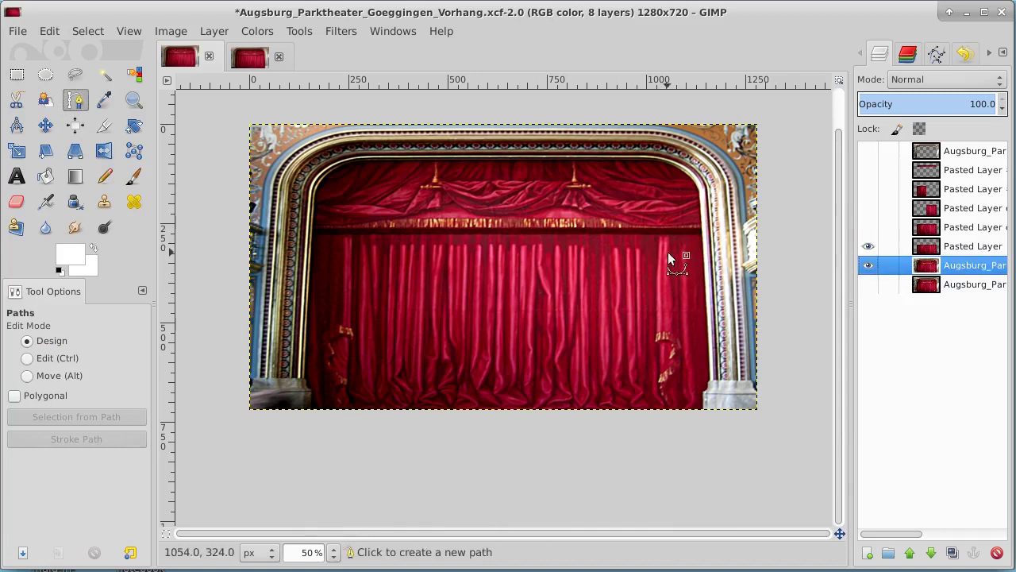
{"action": "left_click", "coordinate": [702, 235]}
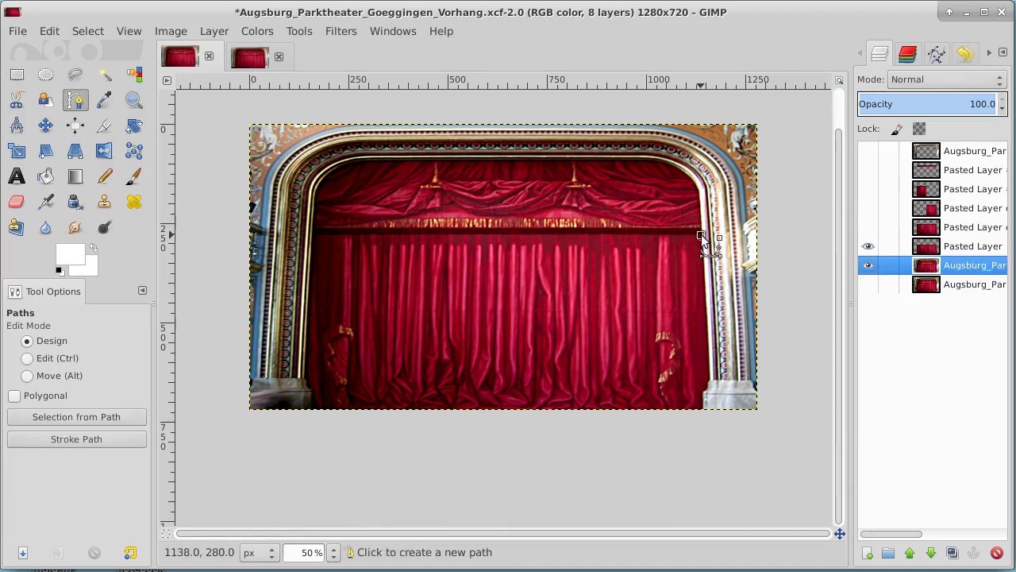
{"action": "left_click", "coordinate": [709, 379]}
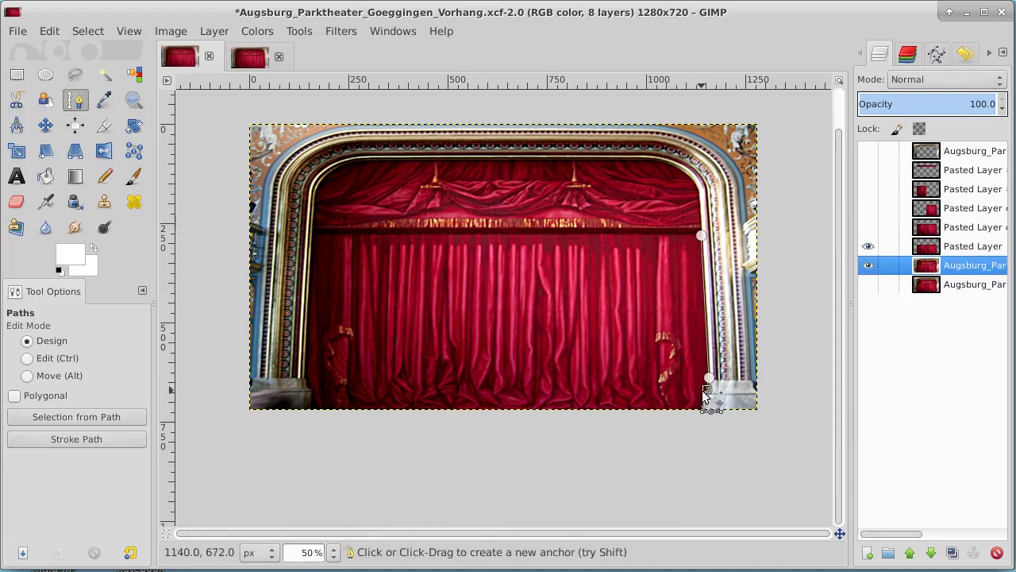
{"action": "left_click", "coordinate": [702, 395]}
{"action": "left_click", "coordinate": [702, 410]}
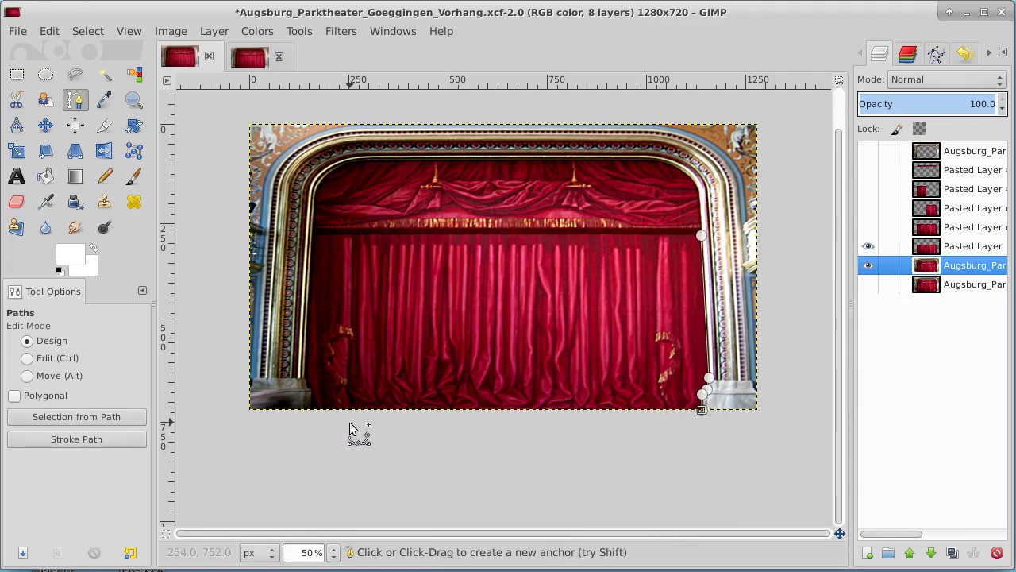
{"action": "left_click", "coordinate": [305, 422]}
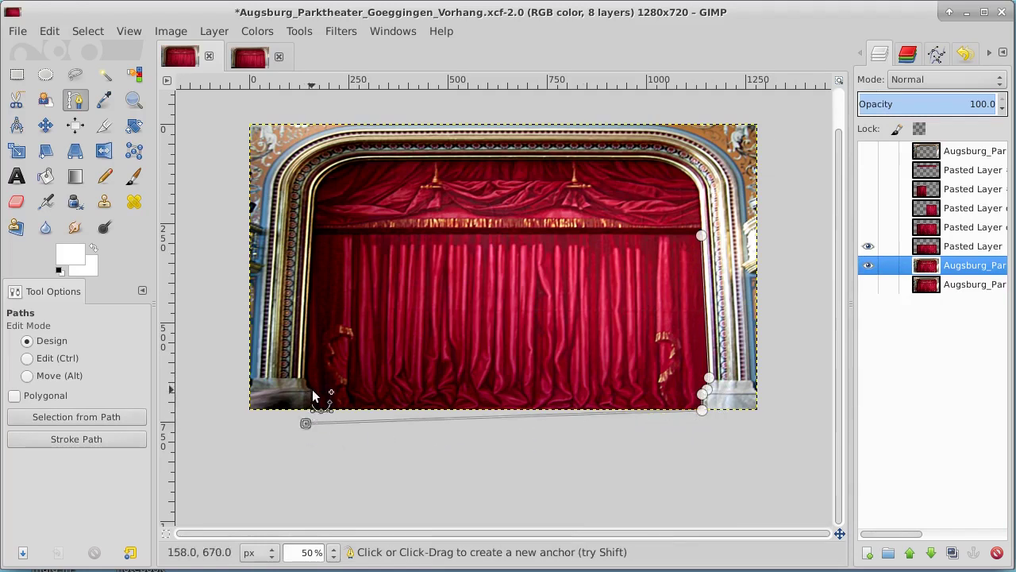
{"action": "left_click", "coordinate": [45, 125]}
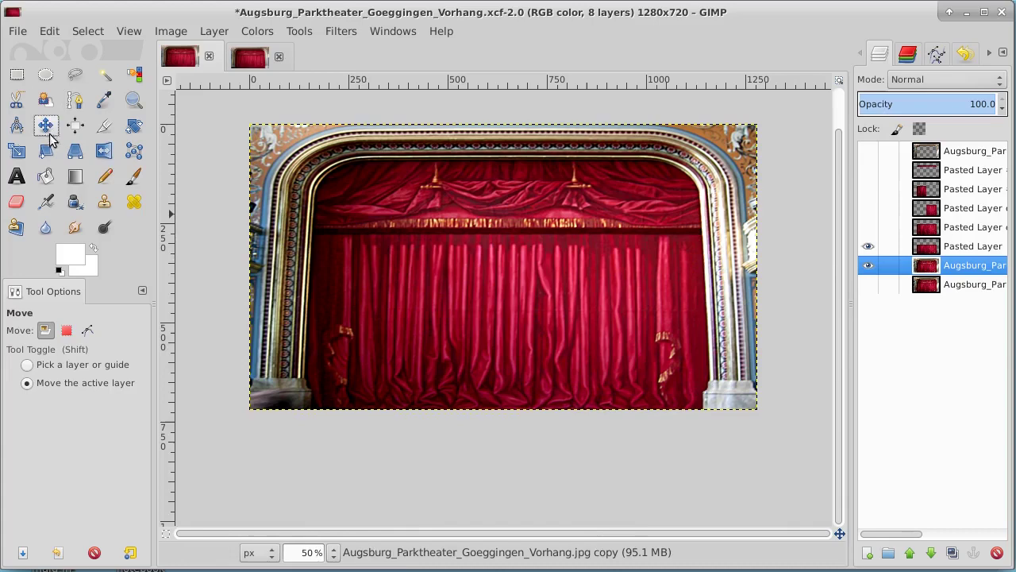
- Check the stage photo copy, then show the top valance, full curtain and stage frame layers
{"action": "left_click", "coordinate": [868, 270]}
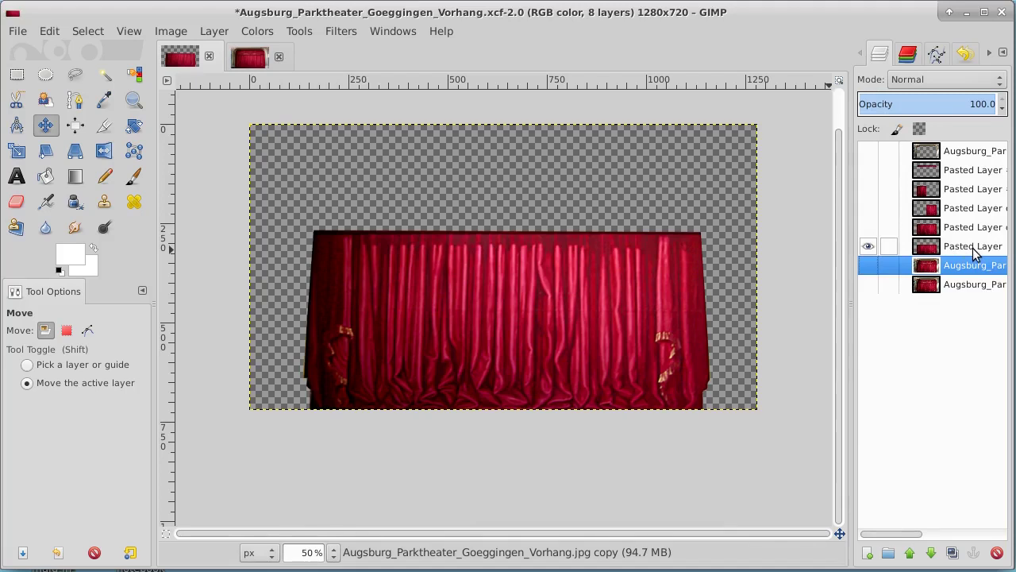
{"action": "left_click", "coordinate": [868, 267]}
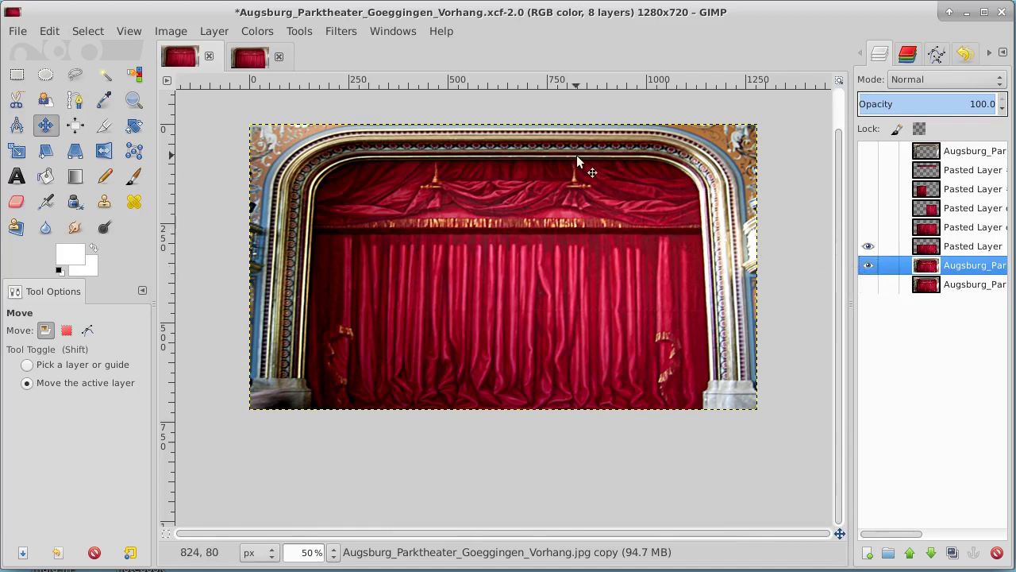
{"action": "left_click", "coordinate": [867, 170]}
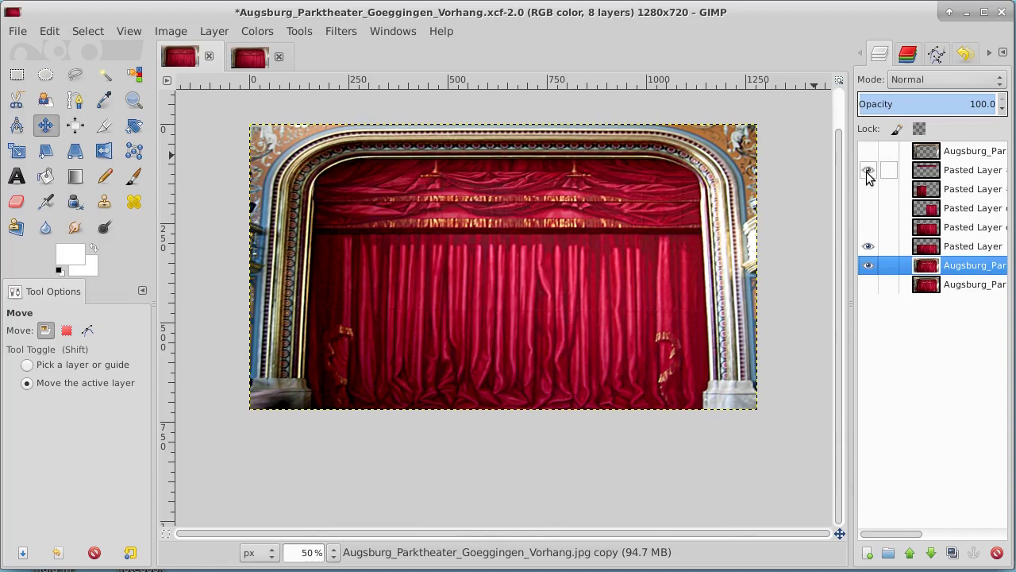
{"action": "left_click", "coordinate": [869, 266]}
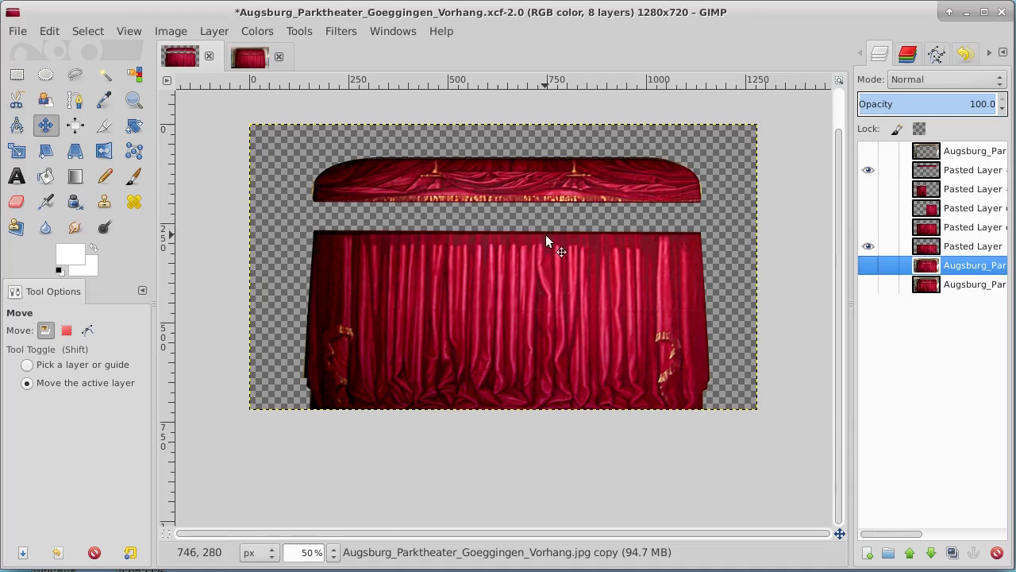
{"action": "left_click", "coordinate": [868, 247]}
{"action": "left_click", "coordinate": [869, 228]}
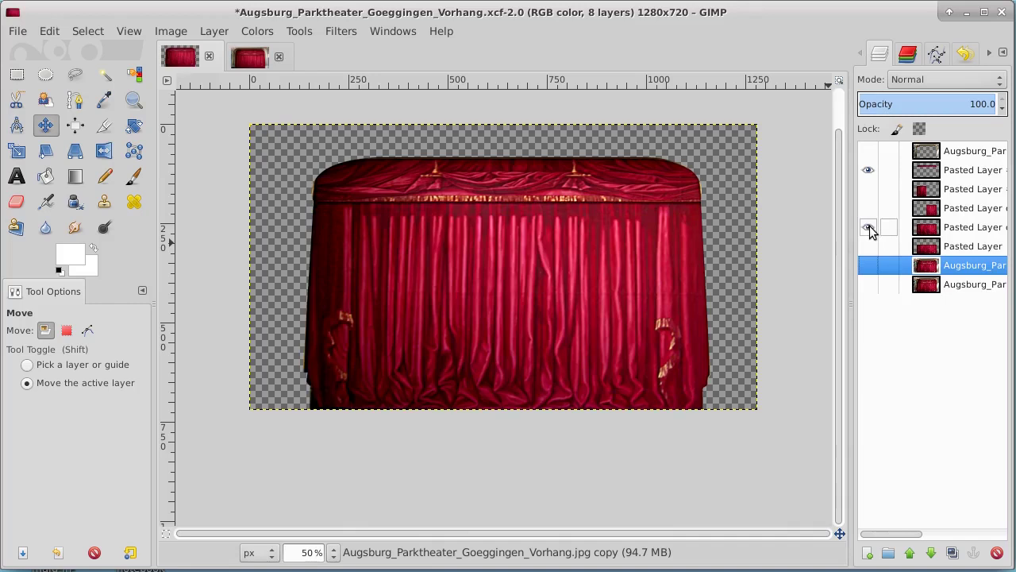
{"action": "left_click", "coordinate": [868, 152]}
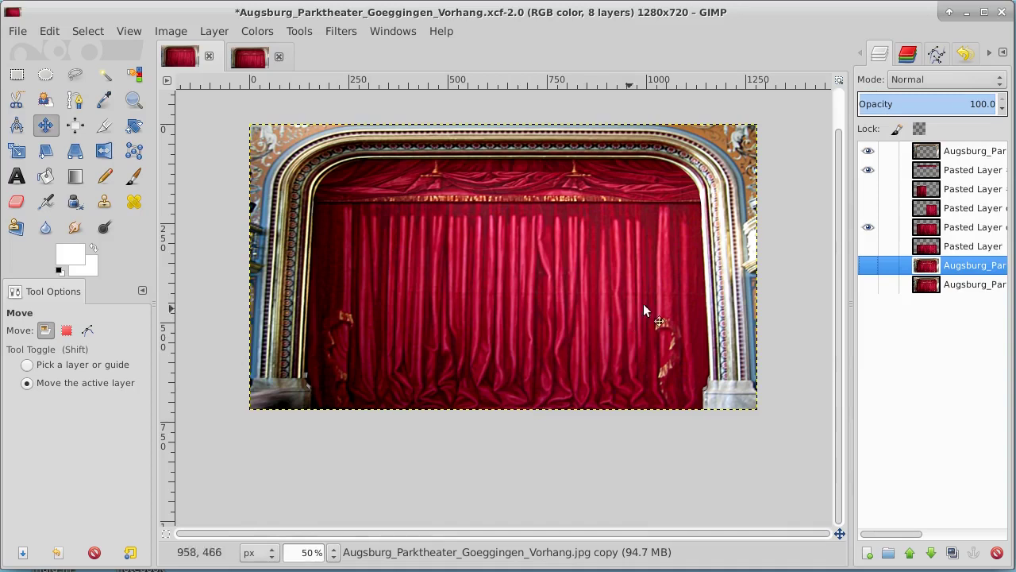
- Compare the full curtain with the left and right half-curtain layers, leaving both halves shown
{"action": "left_click", "coordinate": [868, 227]}
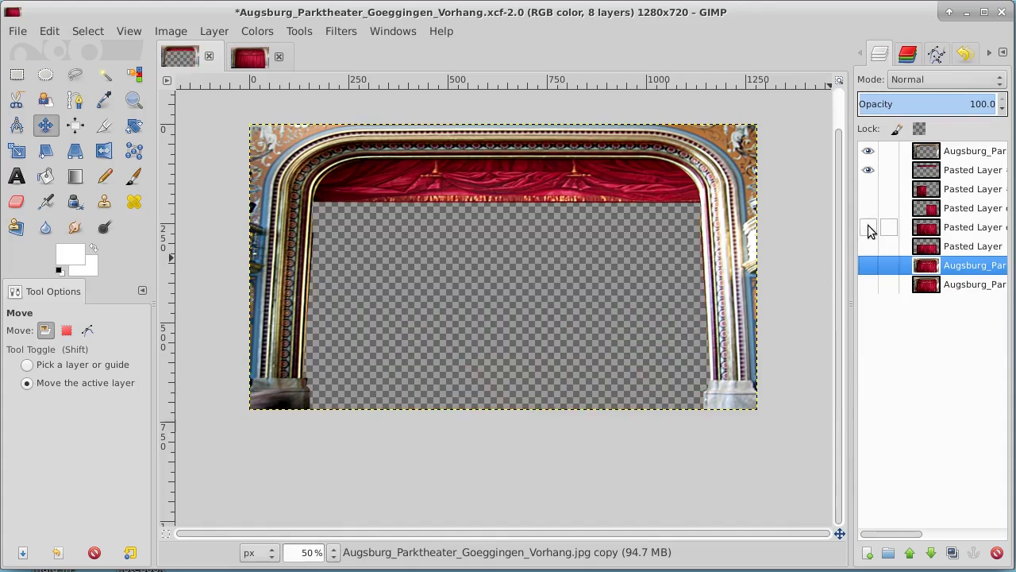
{"action": "left_click", "coordinate": [869, 229]}
{"action": "left_click", "coordinate": [869, 229]}
{"action": "left_click", "coordinate": [868, 209]}
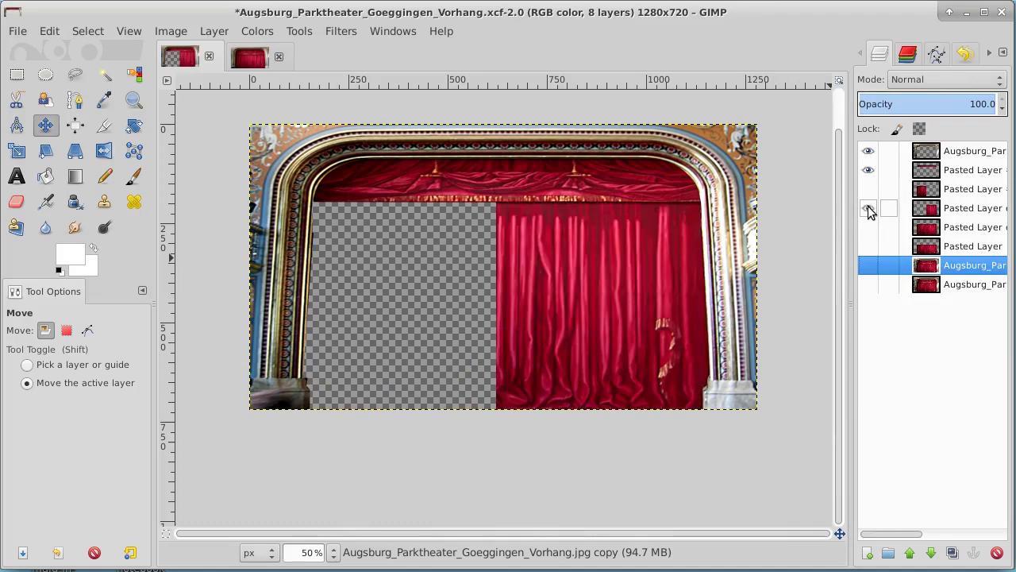
{"action": "left_click", "coordinate": [869, 208]}
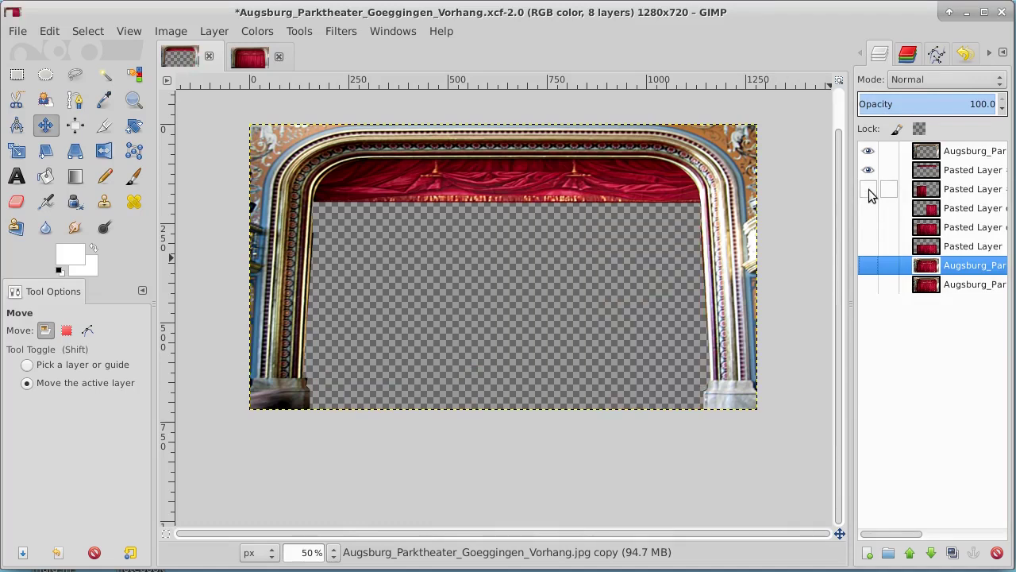
{"action": "left_click", "coordinate": [869, 189]}
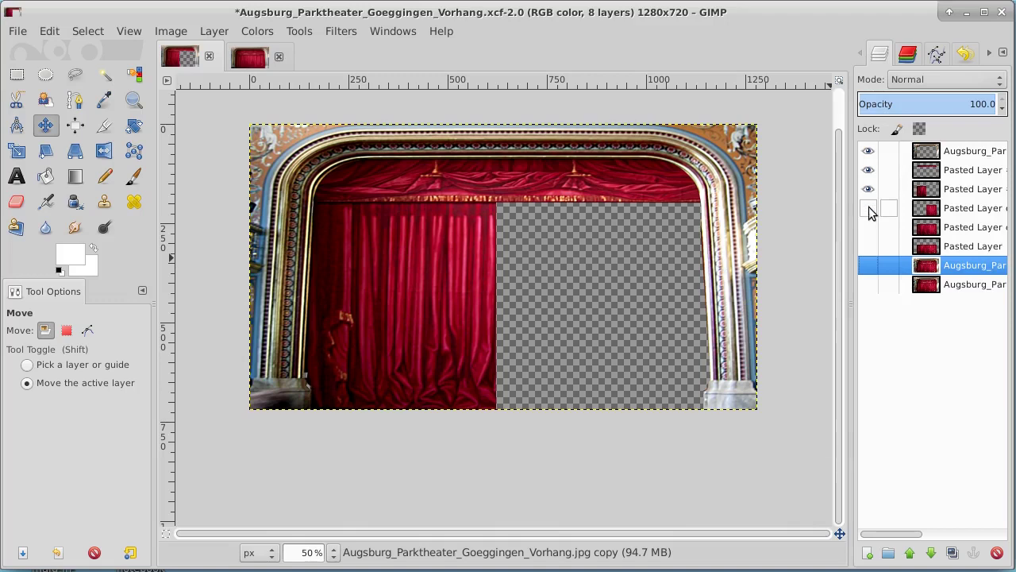
{"action": "left_click", "coordinate": [869, 209]}
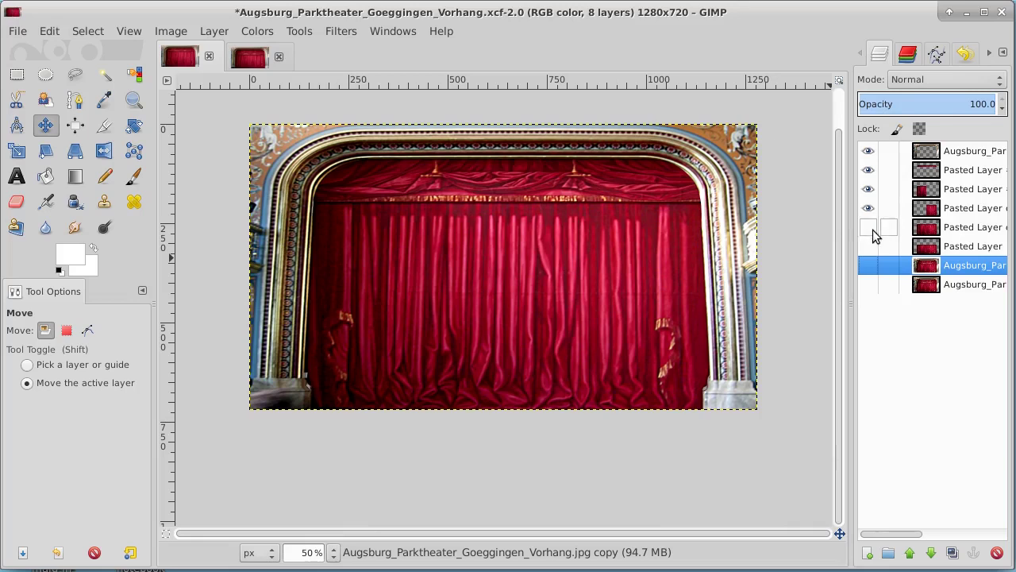
- Hide, then re-show the arch frame, top drape and both curtain layers together
{"action": "left_click", "coordinate": [869, 152]}
{"action": "left_click", "coordinate": [868, 170]}
{"action": "left_click", "coordinate": [868, 190]}
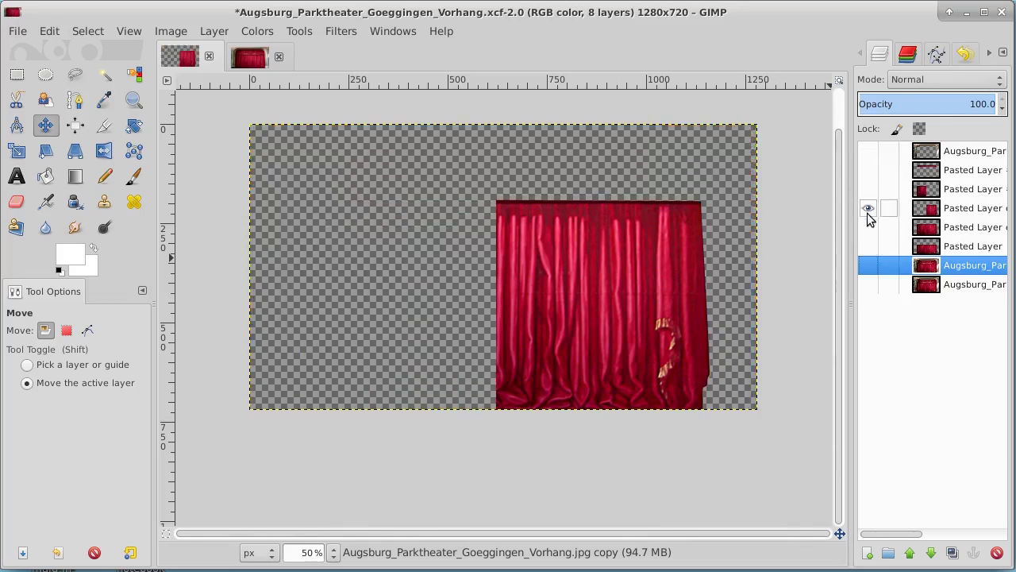
{"action": "left_click", "coordinate": [869, 208]}
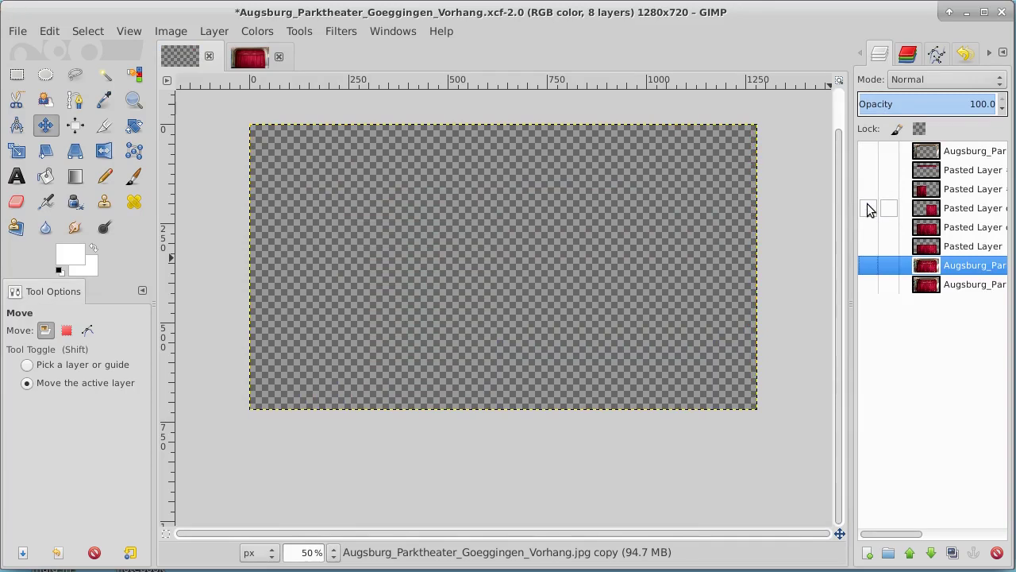
{"action": "left_click", "coordinate": [868, 208]}
{"action": "left_click", "coordinate": [869, 189]}
{"action": "left_click", "coordinate": [868, 170]}
{"action": "left_click", "coordinate": [869, 151]}
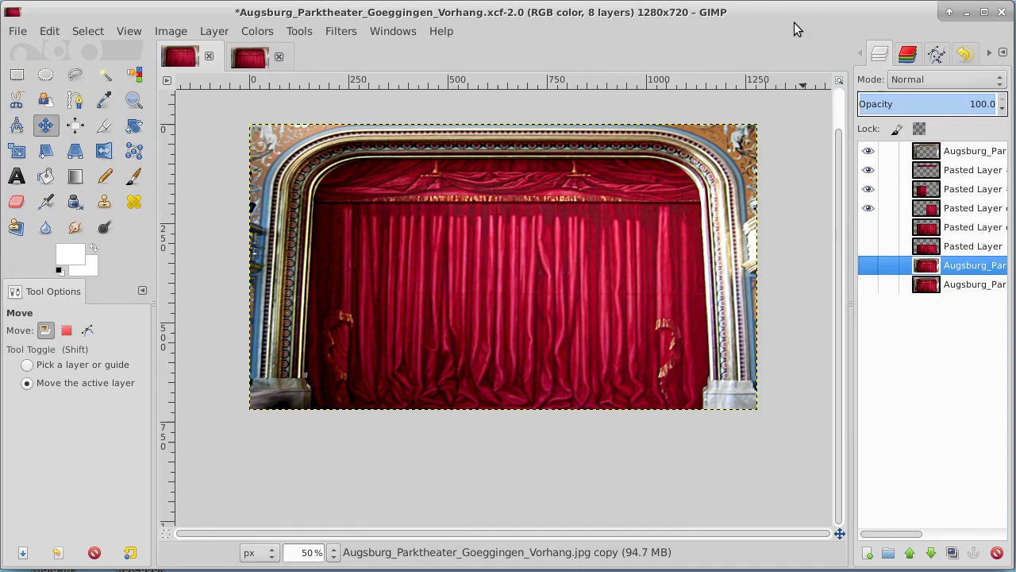
- Hide both curtain layers and merge the arch frame layer down into the top drape layer
{"action": "left_click", "coordinate": [975, 154]}
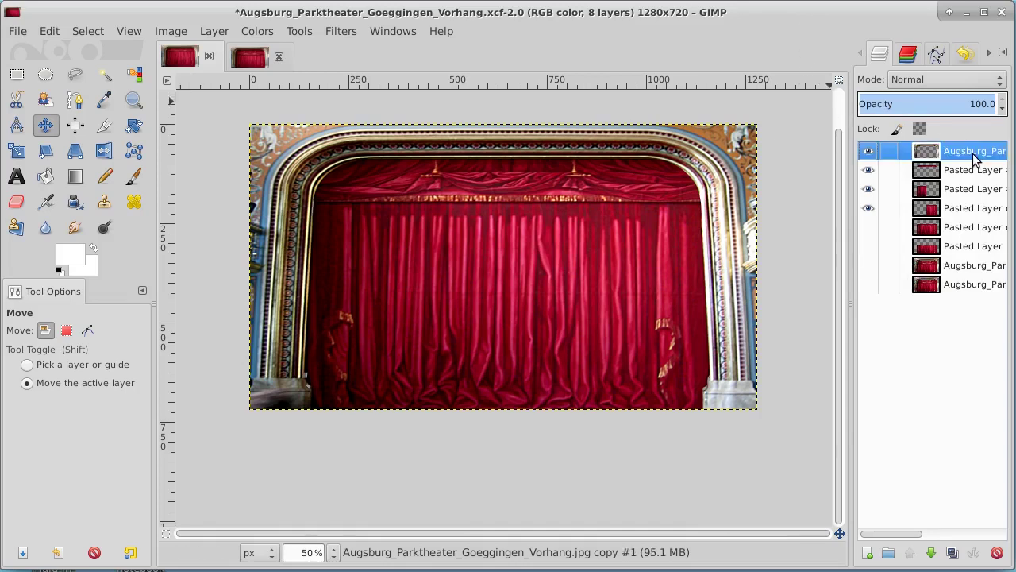
{"action": "left_click", "coordinate": [868, 190]}
{"action": "left_click", "coordinate": [868, 207]}
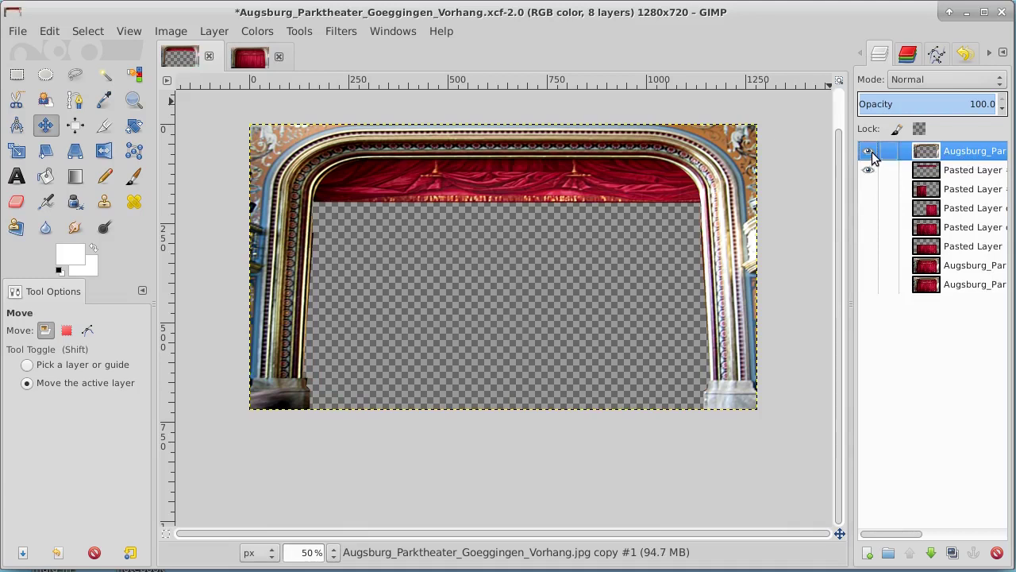
{"action": "left_click", "coordinate": [869, 171]}
{"action": "left_click", "coordinate": [869, 172]}
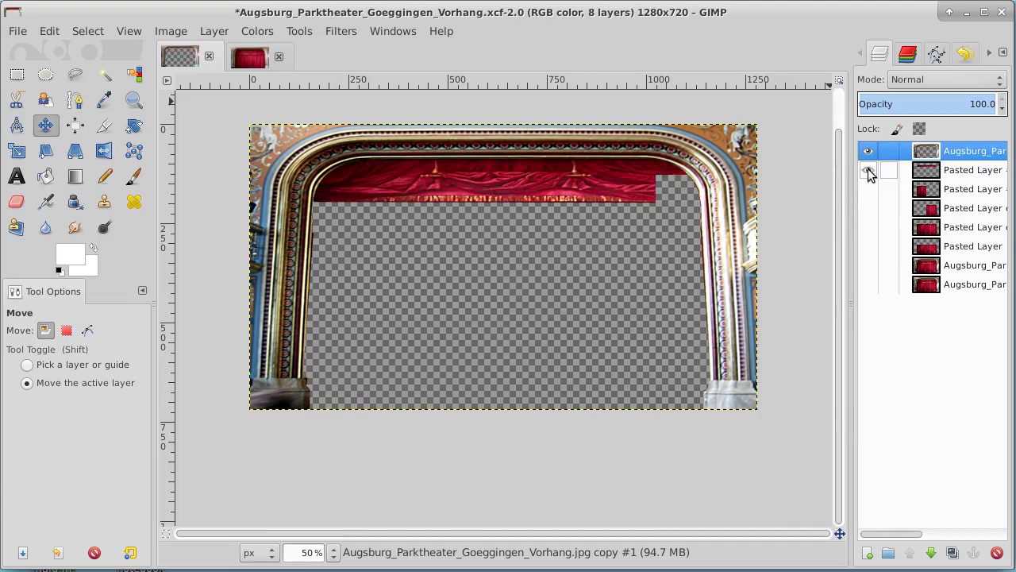
{"action": "right_click", "coordinate": [969, 155]}
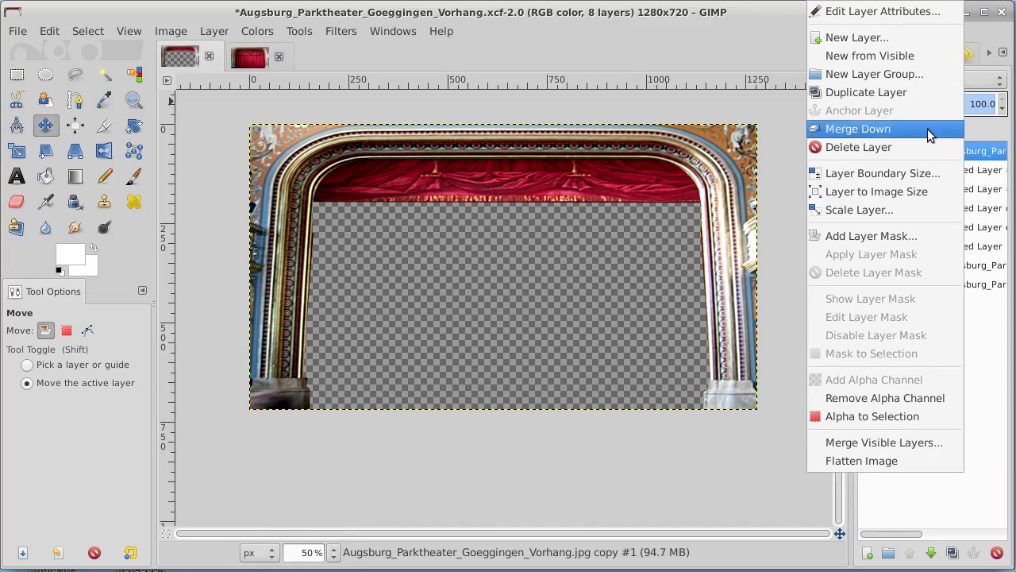
{"action": "left_click", "coordinate": [857, 129]}
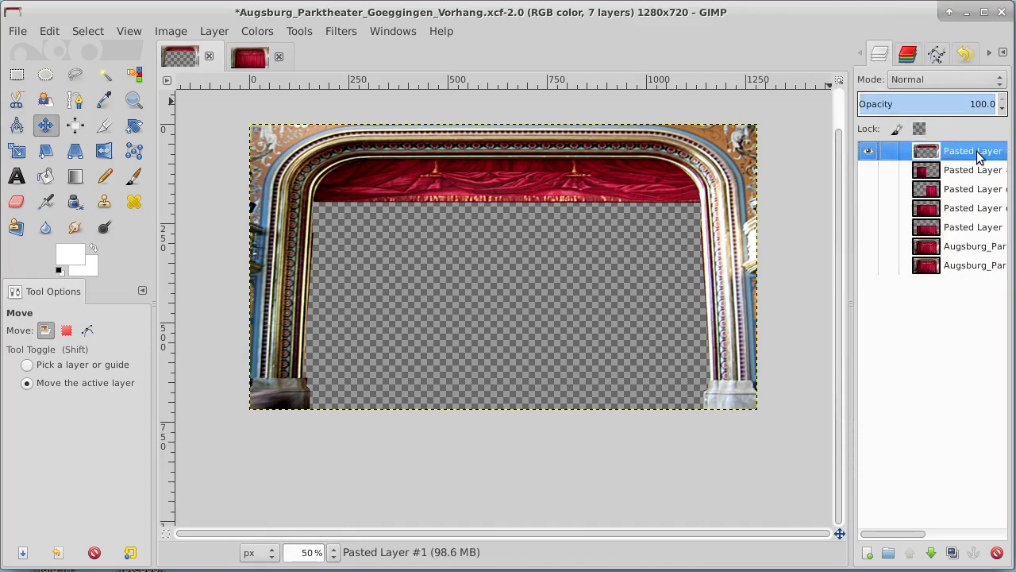
- Export the merged frame as base.png into the KDENLIVE images folder with default PNG settings
{"action": "left_click", "coordinate": [18, 30]}
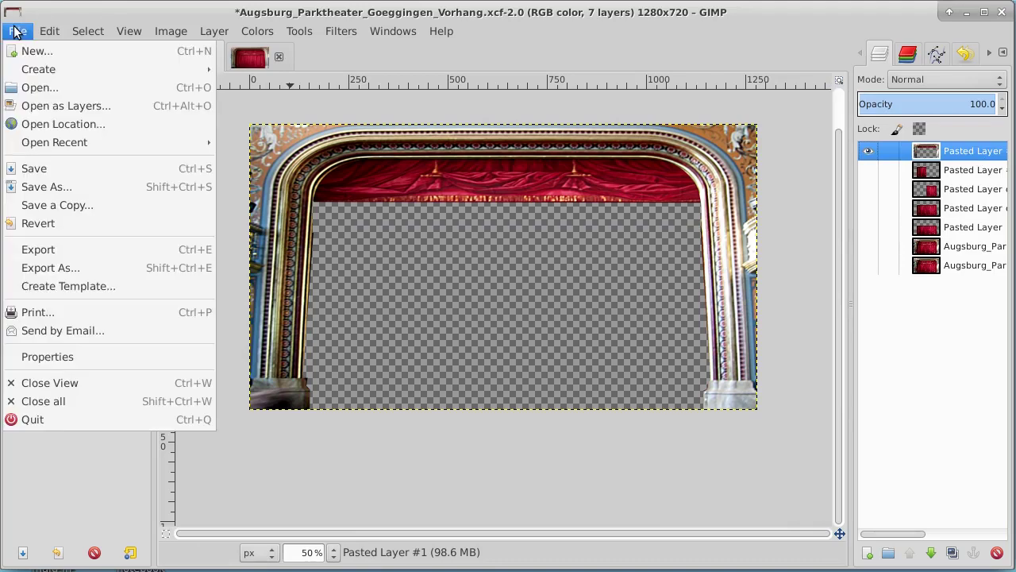
{"action": "left_click", "coordinate": [57, 269]}
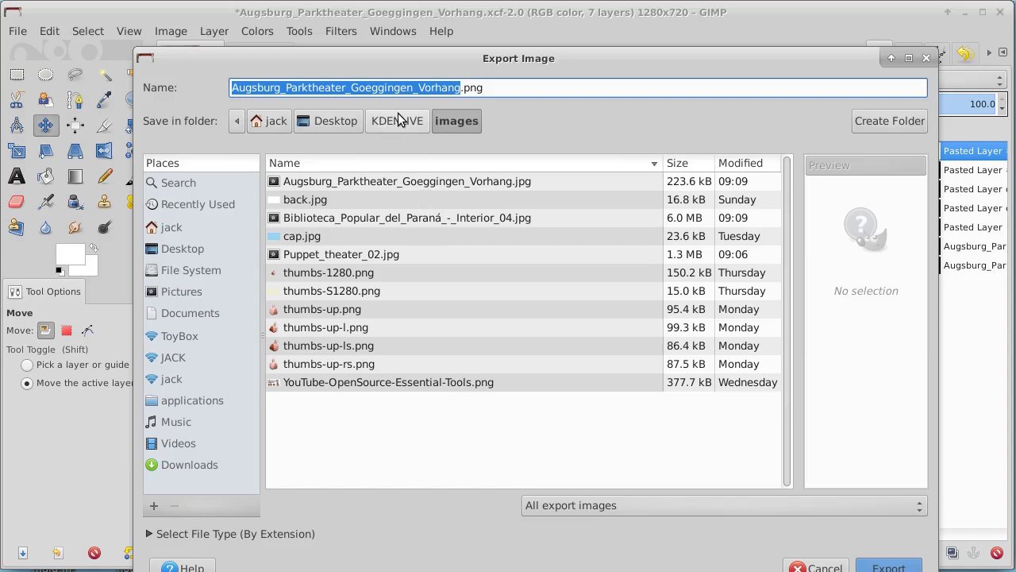
{"action": "type", "text": "bas"}
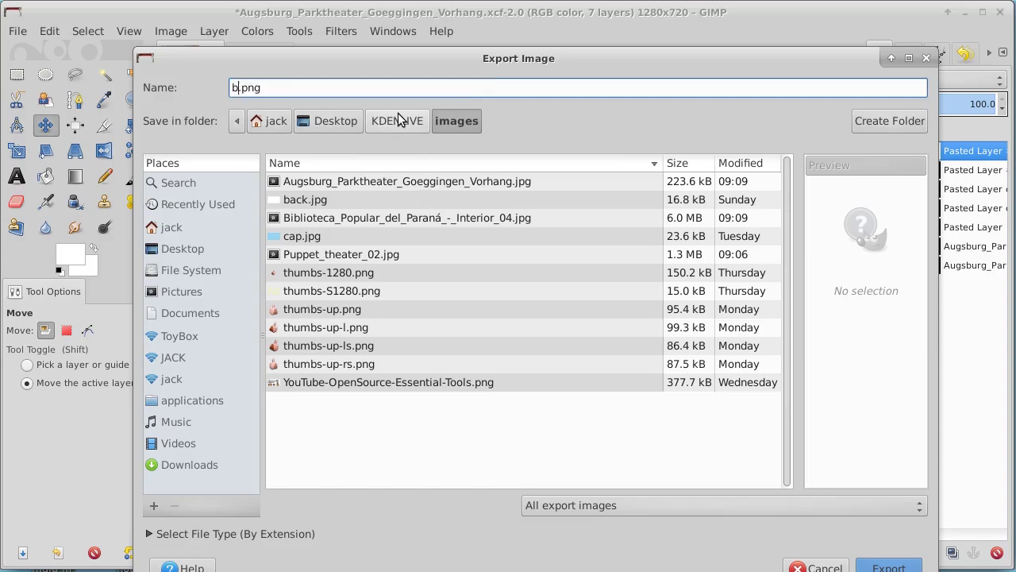
{"action": "type", "text": "e"}
{"action": "left_click", "coordinate": [888, 567]}
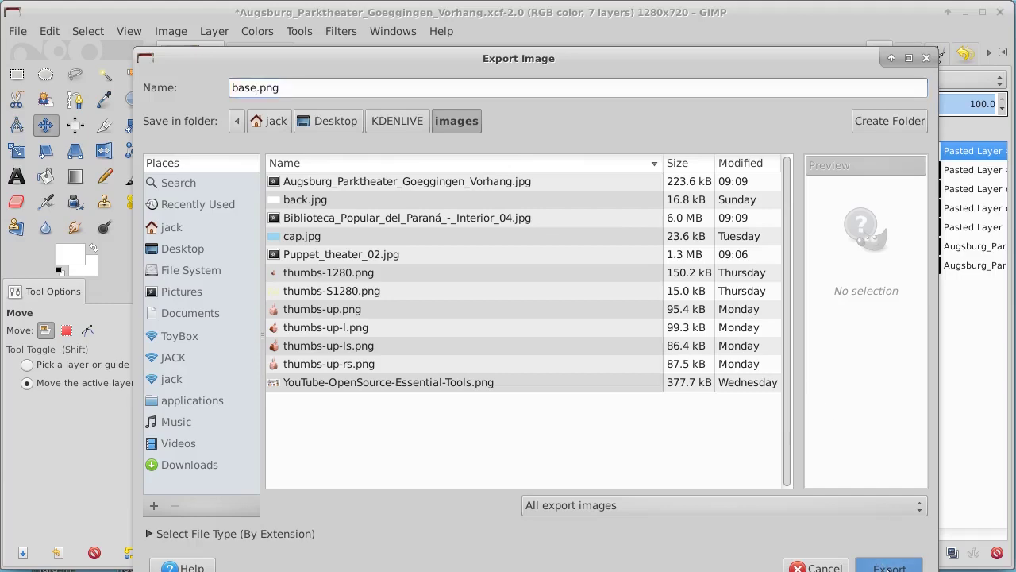
{"action": "left_click", "coordinate": [635, 420]}
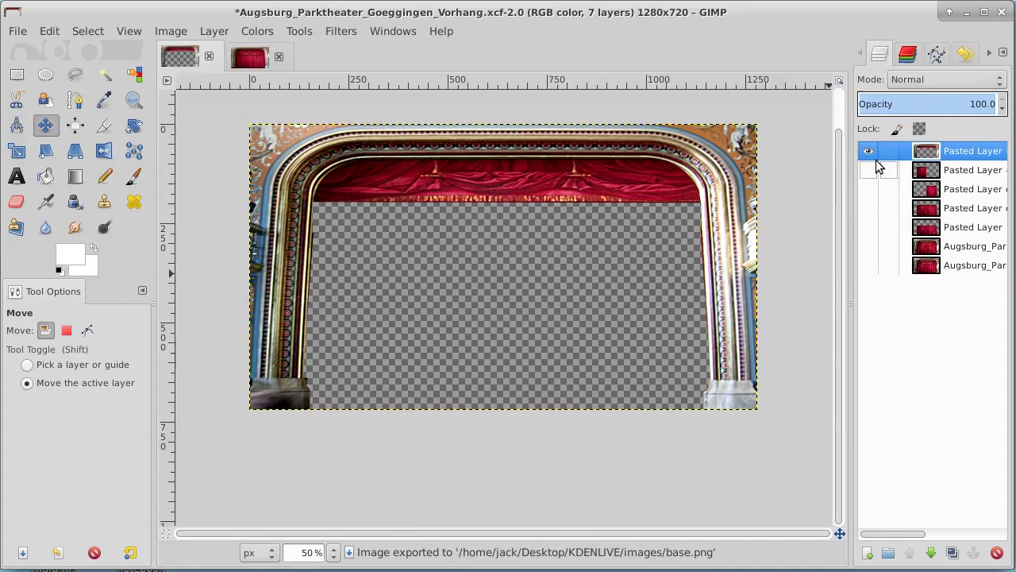
- Show only the left curtain layer and export it as left.png
{"action": "left_click", "coordinate": [869, 152]}
{"action": "left_click", "coordinate": [869, 171]}
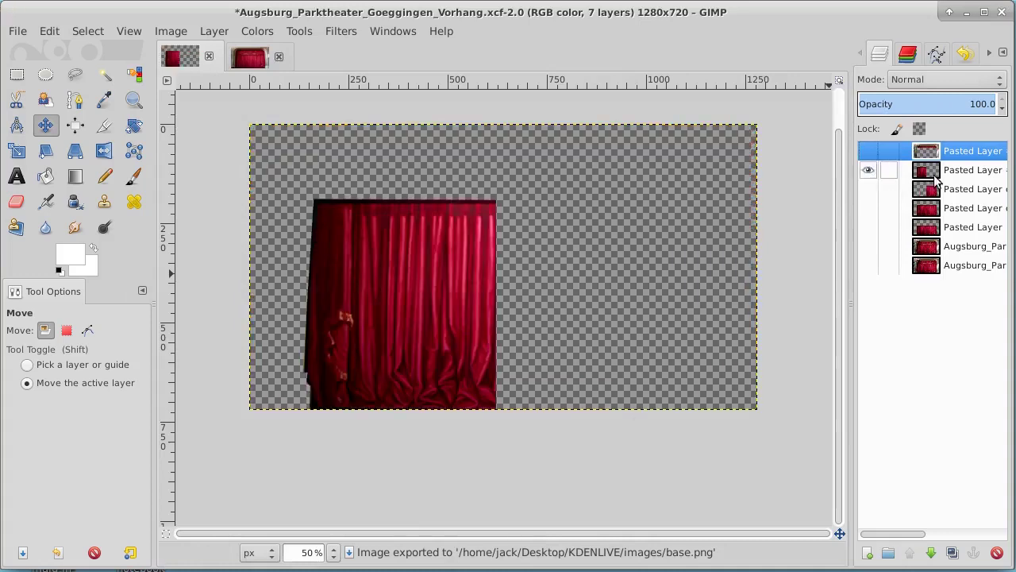
{"action": "key", "text": "shift+ctrl+e"}
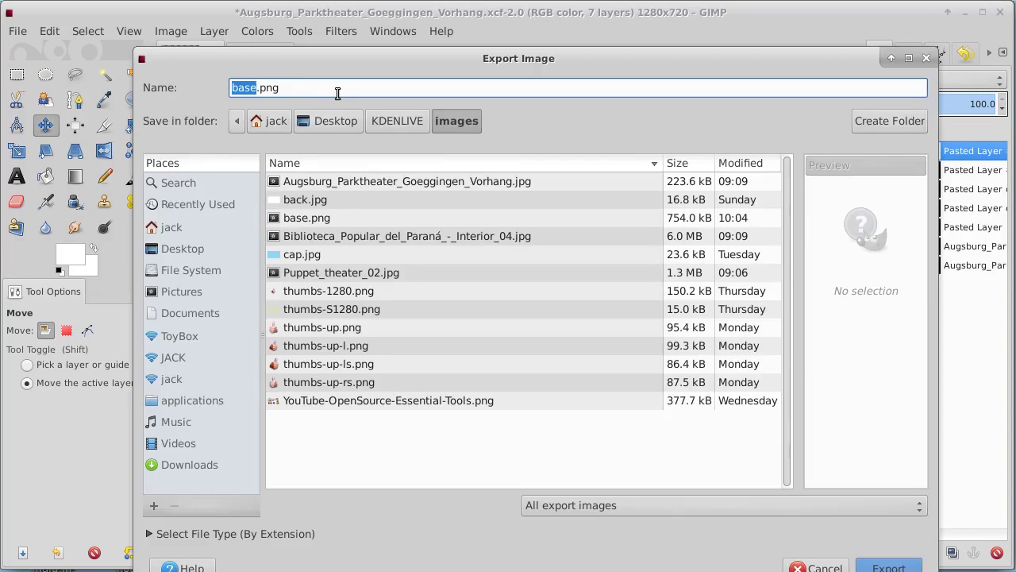
{"action": "type", "text": "left"}
{"action": "key", "text": "Return"}
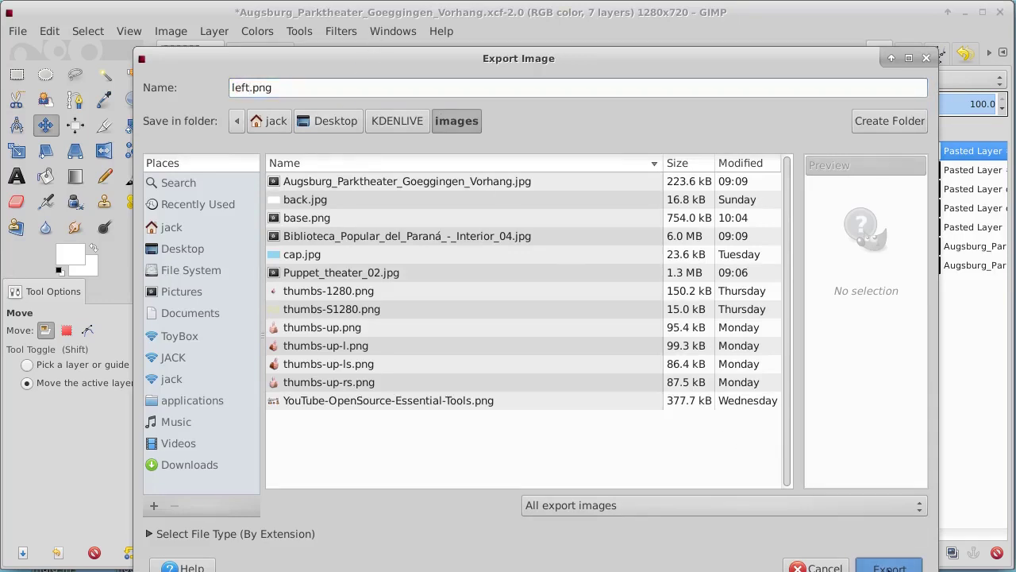
{"action": "left_click", "coordinate": [644, 429]}
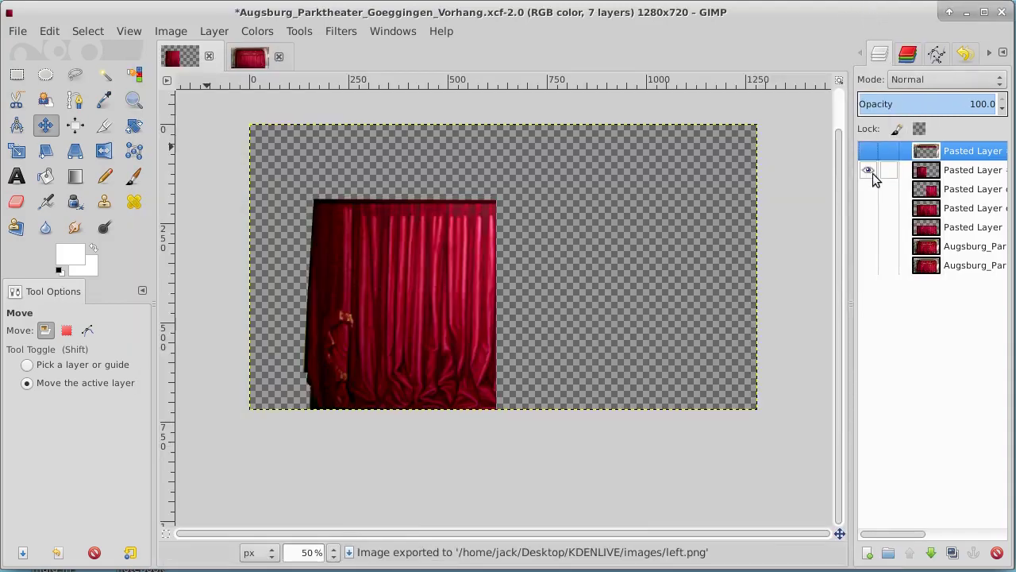
- Show only the right curtain layer and export it as right.png in the same folder
{"action": "left_click", "coordinate": [871, 172]}
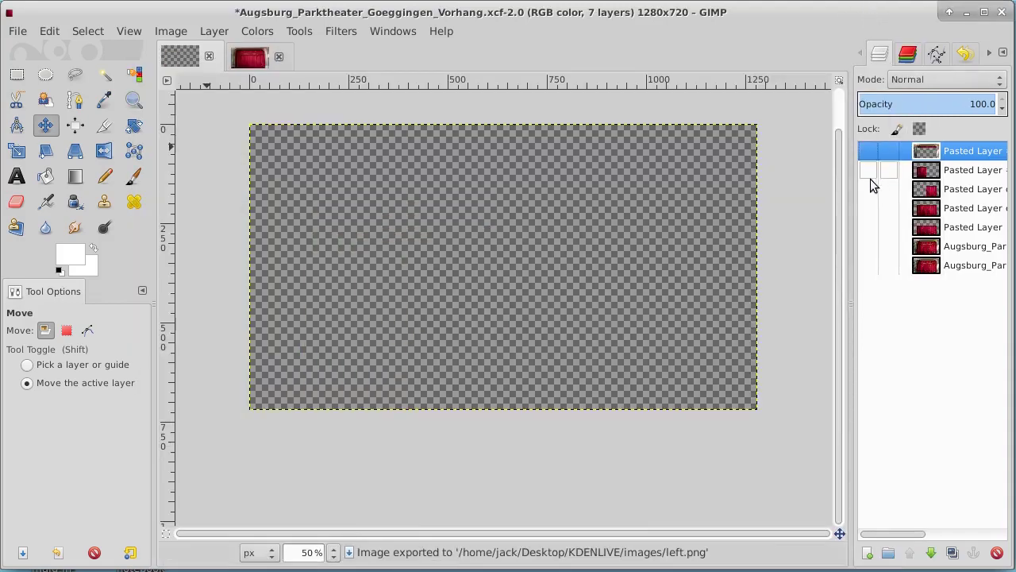
{"action": "left_click", "coordinate": [869, 189]}
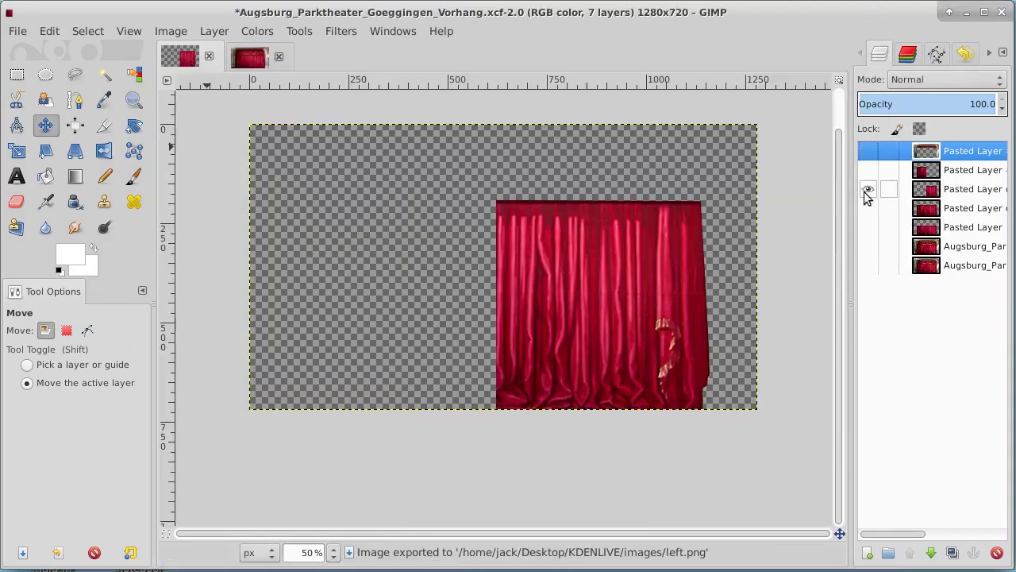
{"action": "left_click", "coordinate": [17, 30]}
{"action": "left_click", "coordinate": [35, 269]}
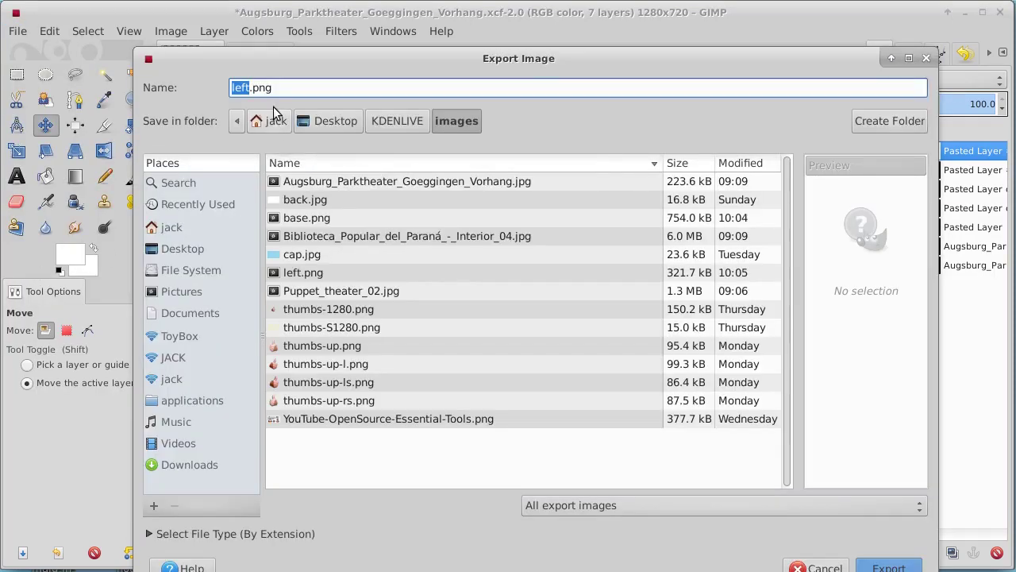
{"action": "type", "text": "right"}
{"action": "left_click", "coordinate": [889, 567]}
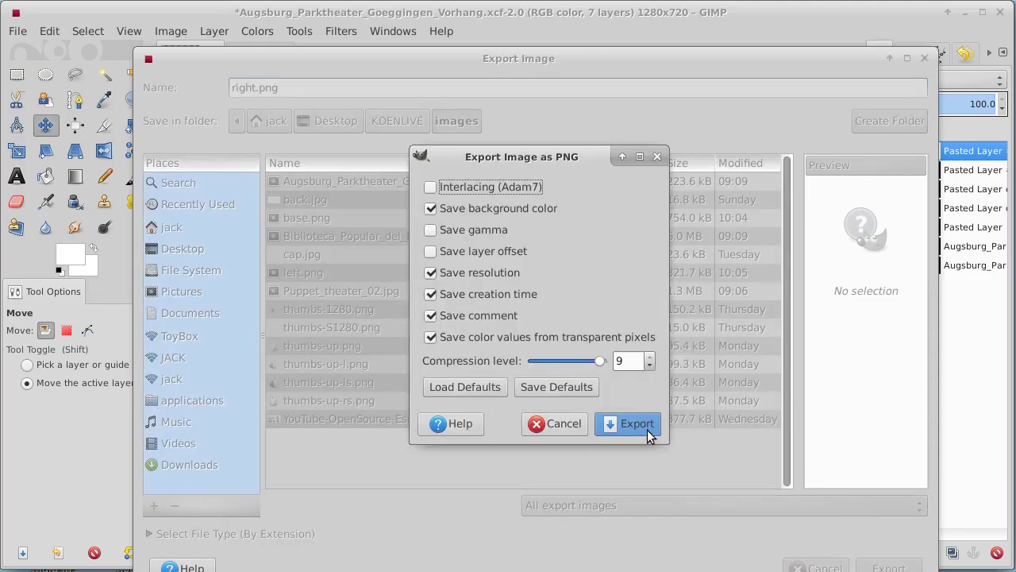
{"action": "left_click", "coordinate": [644, 425]}
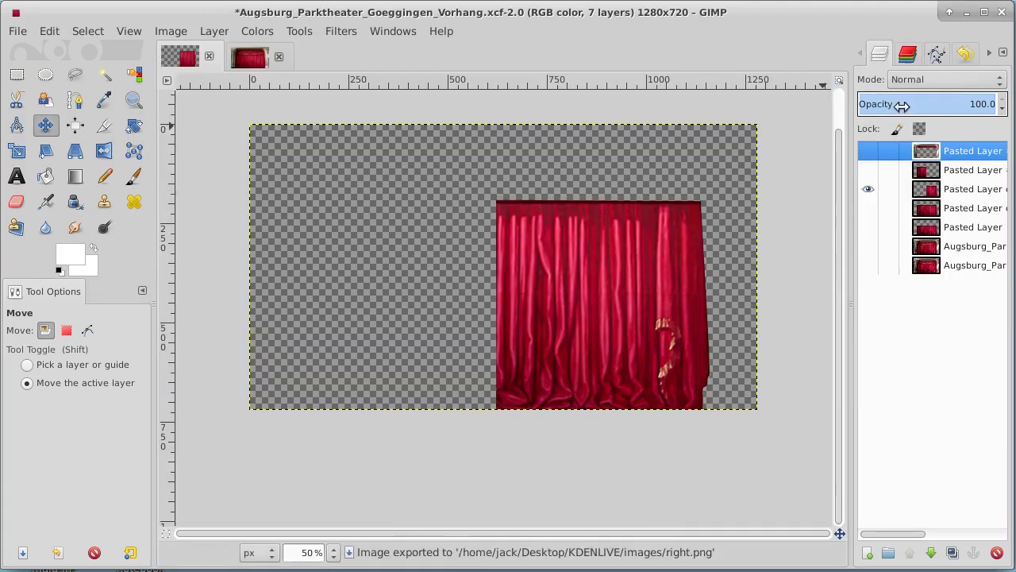
- Import left.png, right.png and base.png from the KDENLIVE images folder into the Project Bin
{"action": "left_click", "coordinate": [969, 17]}
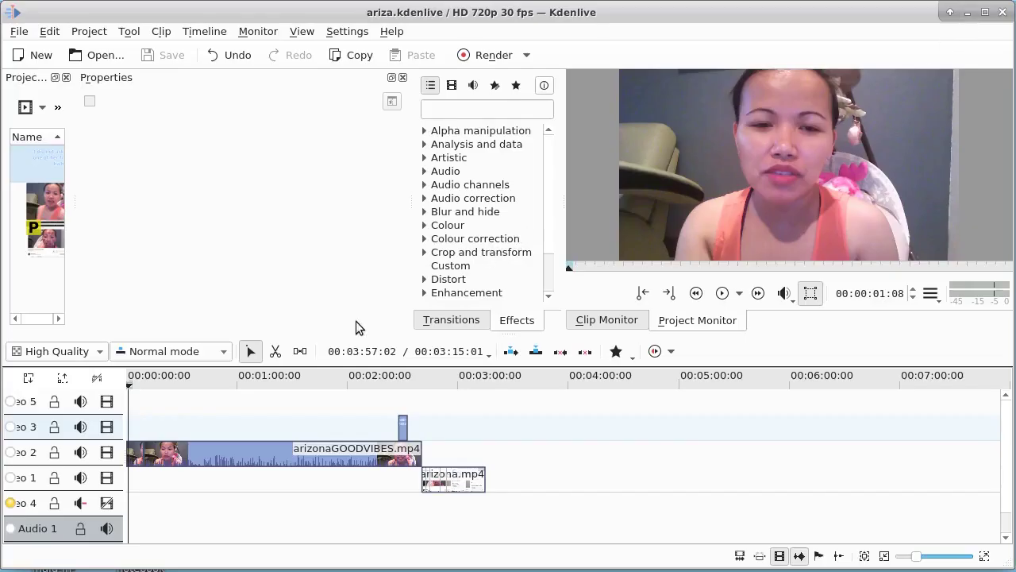
{"action": "left_click", "coordinate": [142, 401]}
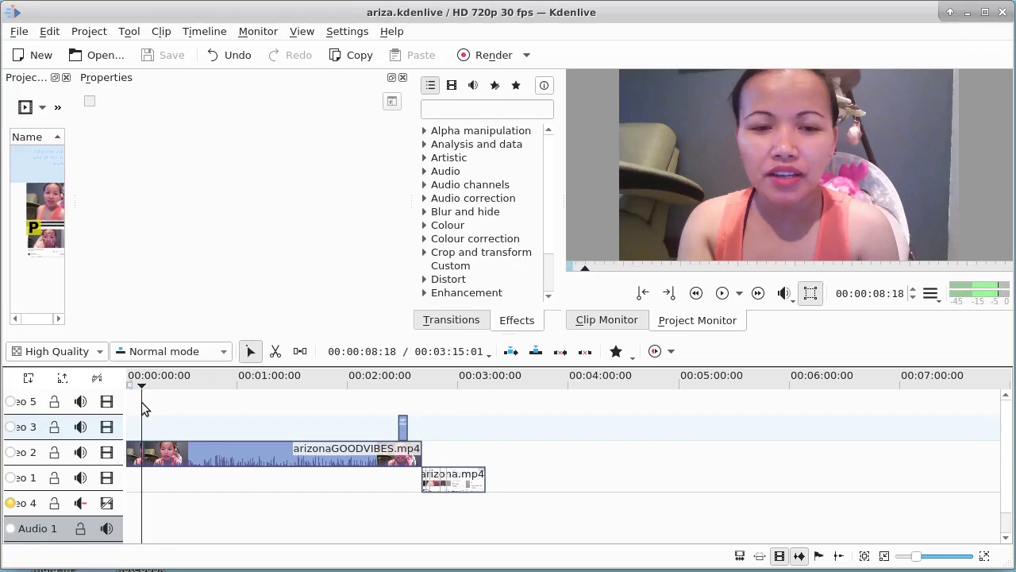
{"action": "left_click", "coordinate": [26, 109]}
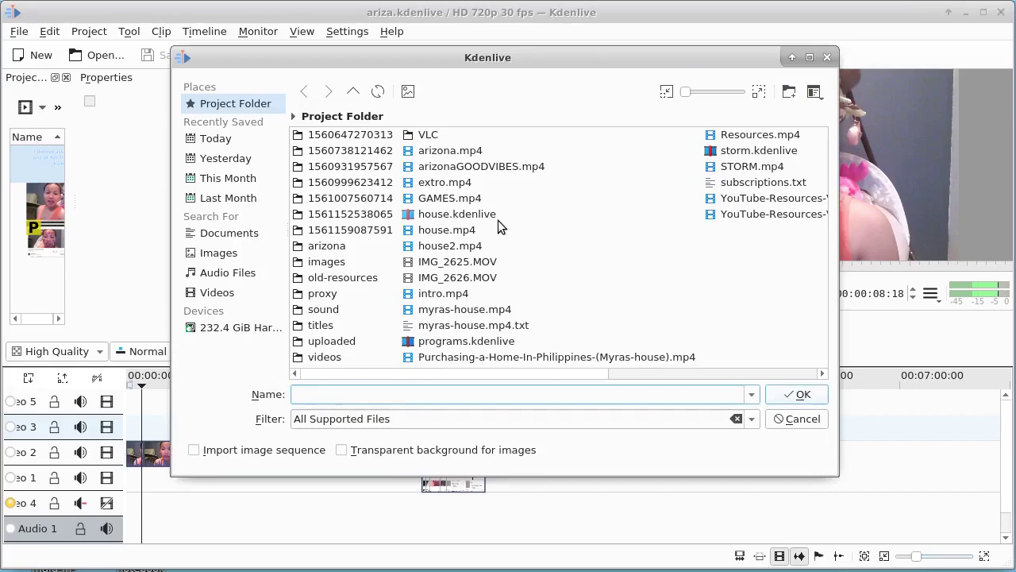
{"action": "key", "text": "alt+Up"}
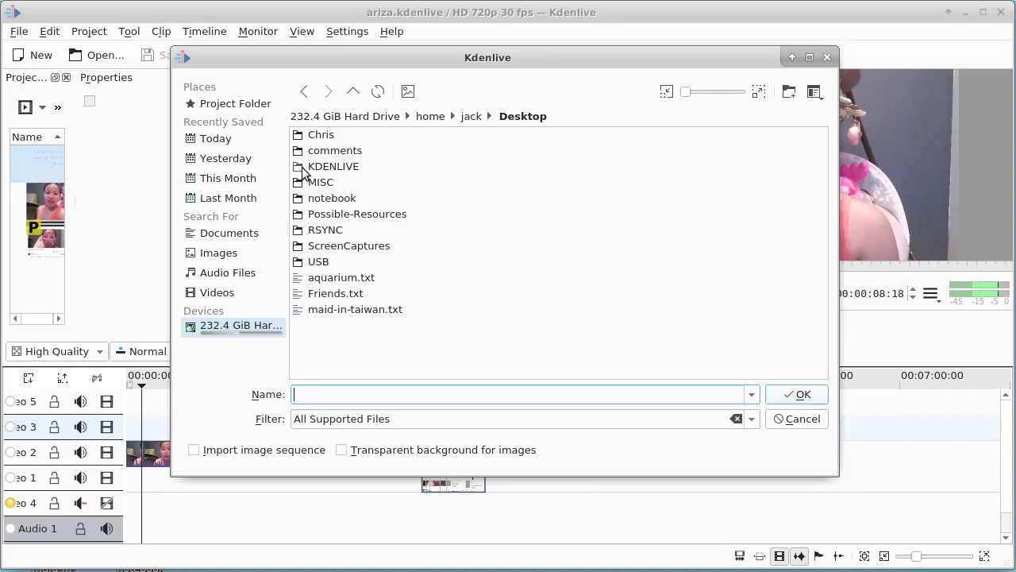
{"action": "double_click", "coordinate": [298, 167]}
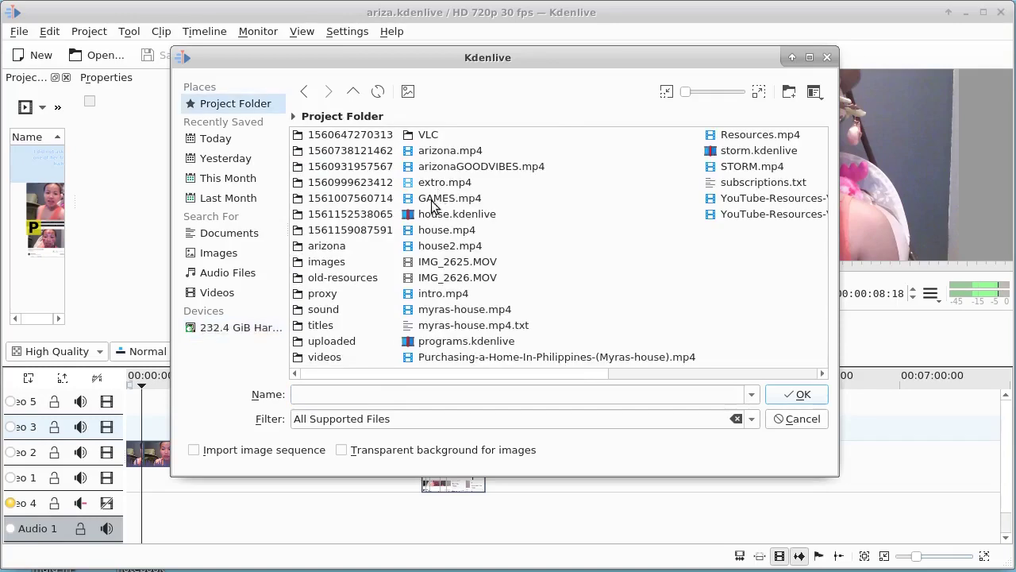
{"action": "double_click", "coordinate": [298, 266]}
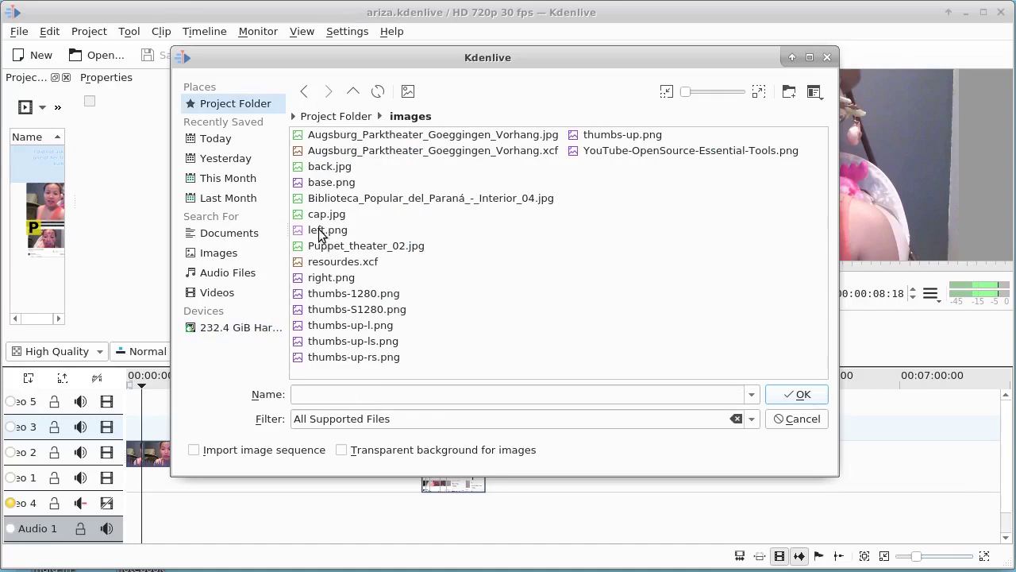
{"action": "left_click", "coordinate": [320, 232]}
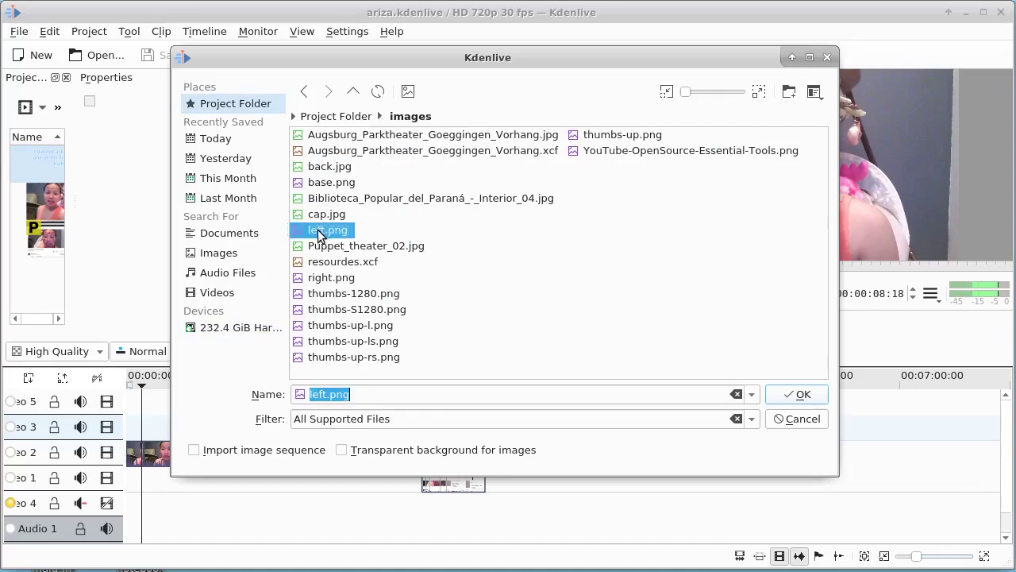
{"action": "left_click", "coordinate": [337, 279], "text": "ctrl"}
{"action": "left_click", "coordinate": [340, 184], "text": "ctrl"}
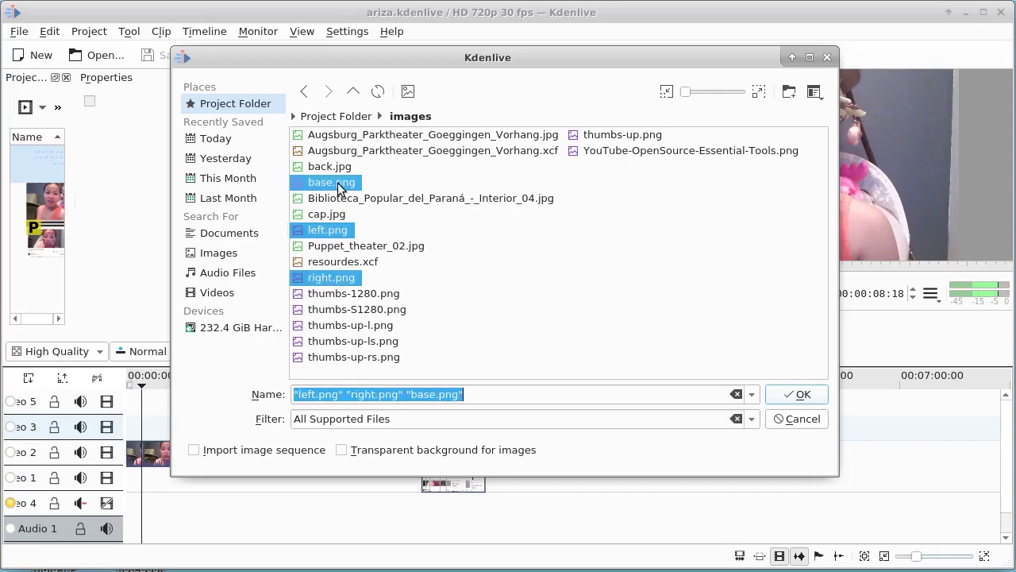
{"action": "left_click", "coordinate": [813, 394]}
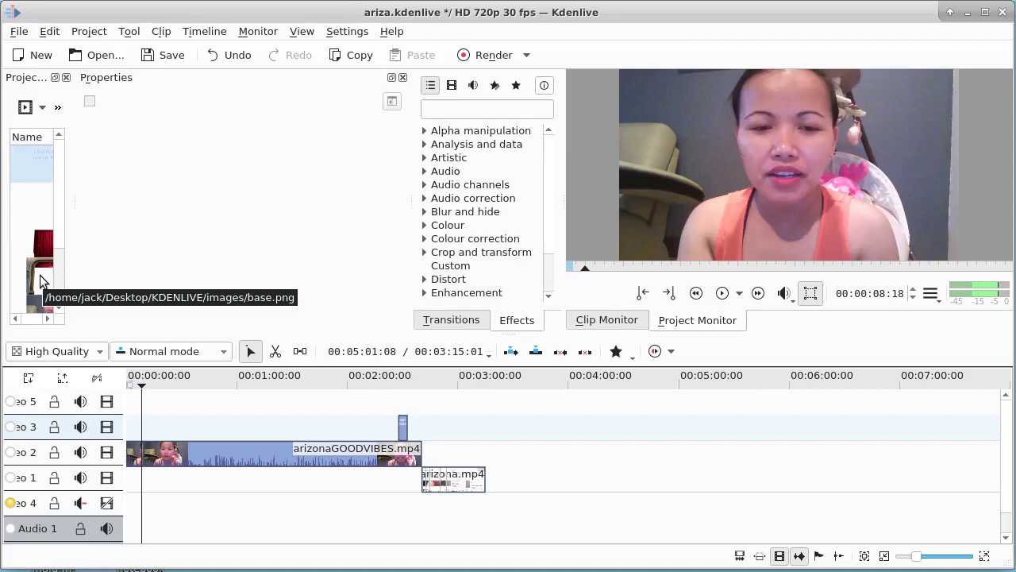
- Place base.png at the start of Video 5 and stretch it to about 2:40:23
{"action": "left_click_drag", "start_coordinate": [40, 275], "coordinate": [140, 401]}
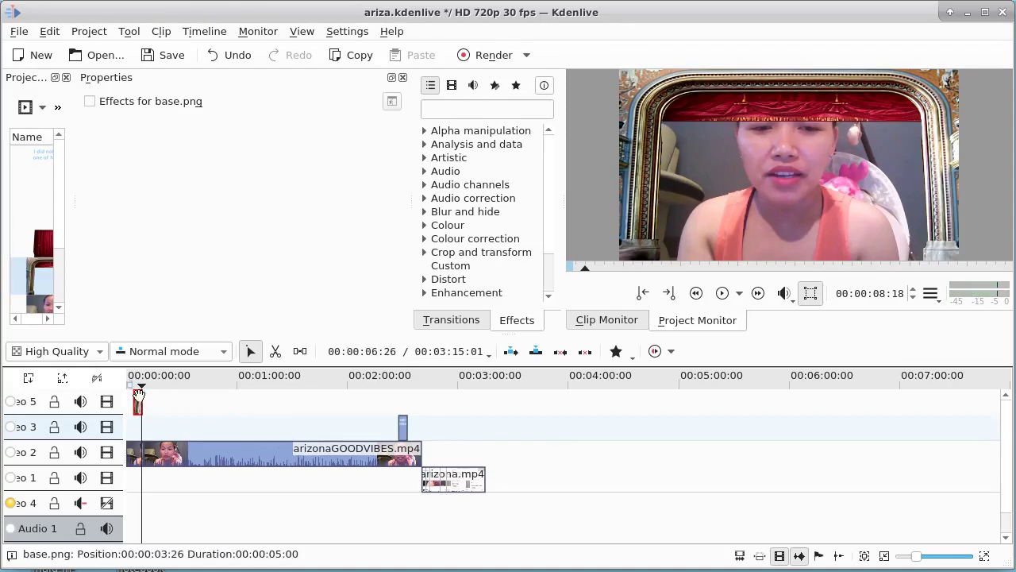
{"action": "left_click_drag", "start_coordinate": [136, 401], "coordinate": [131, 401]}
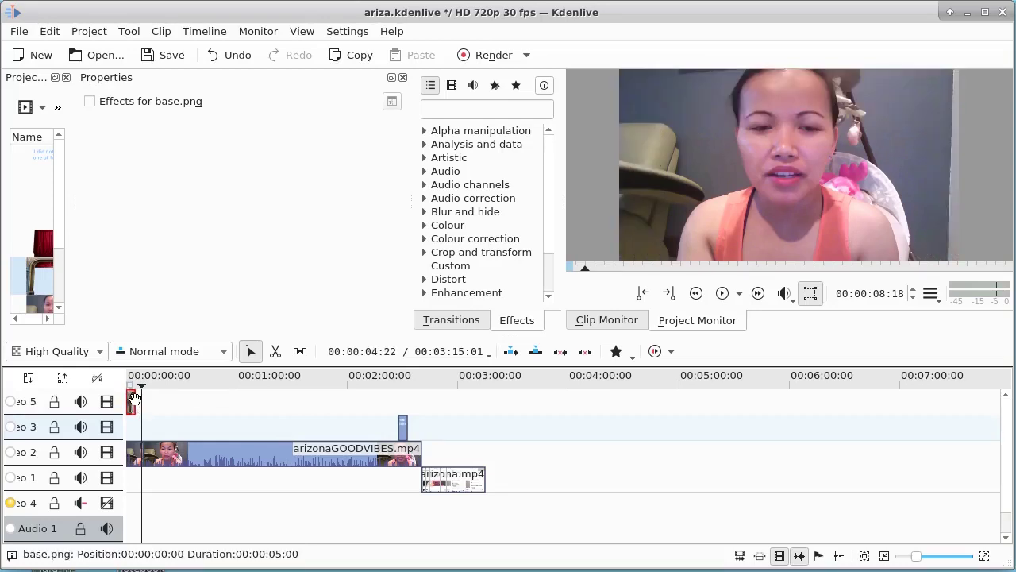
{"action": "left_click", "coordinate": [906, 559]}
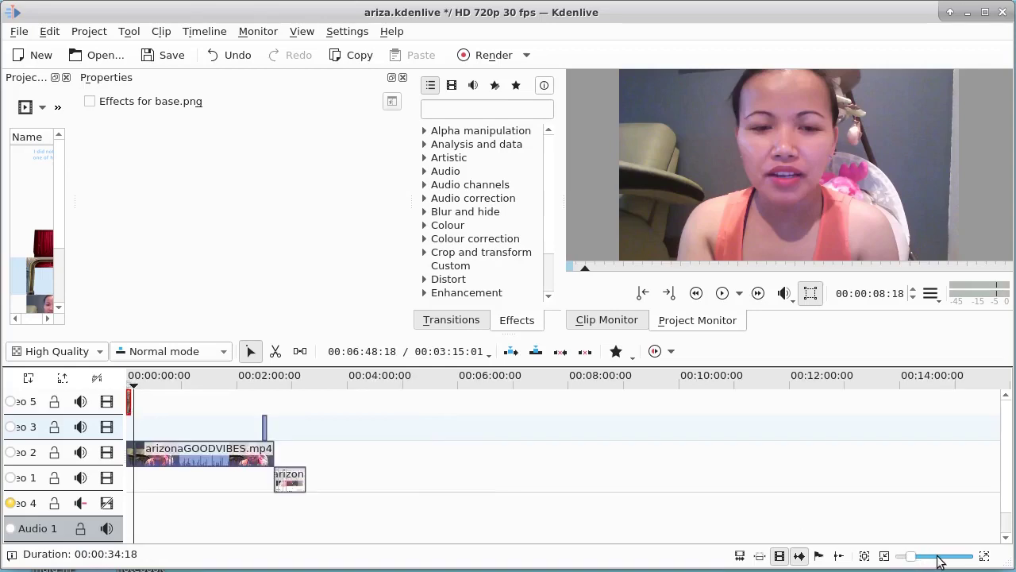
{"action": "left_click", "coordinate": [940, 558]}
{"action": "left_click", "coordinate": [939, 558]}
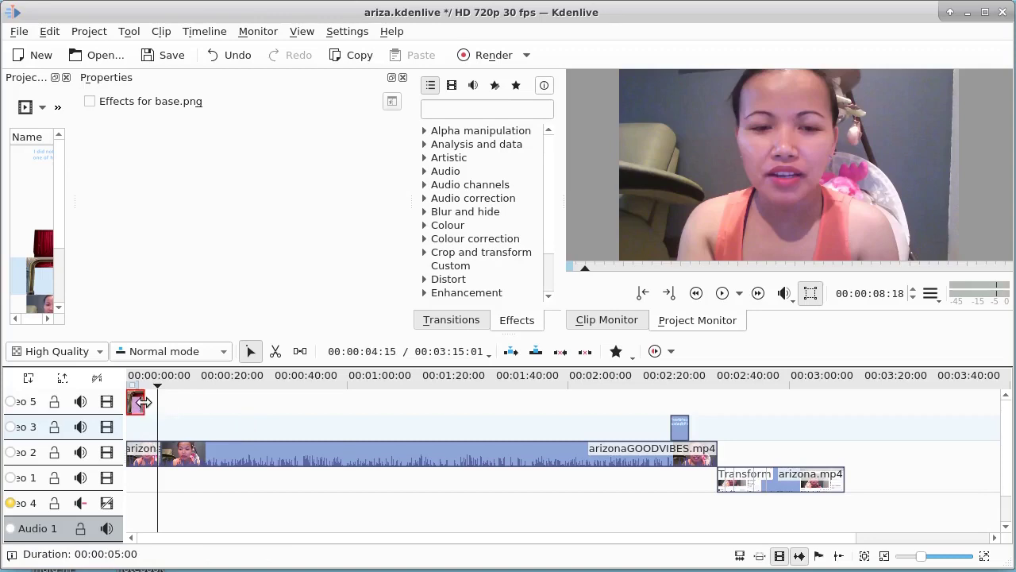
{"action": "left_click_drag", "start_coordinate": [144, 404], "coordinate": [718, 397]}
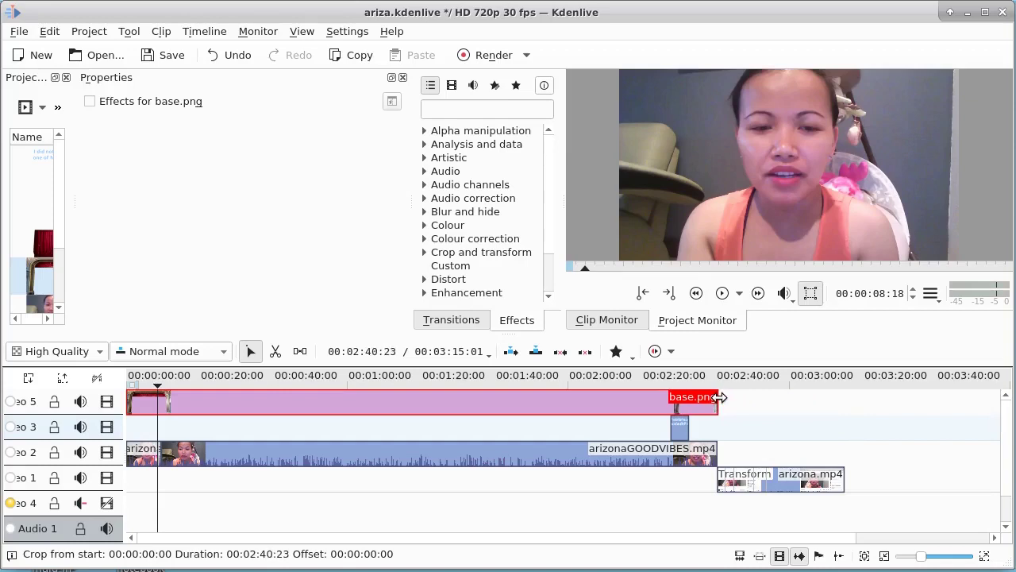
{"action": "left_click_drag", "start_coordinate": [719, 397], "coordinate": [719, 399]}
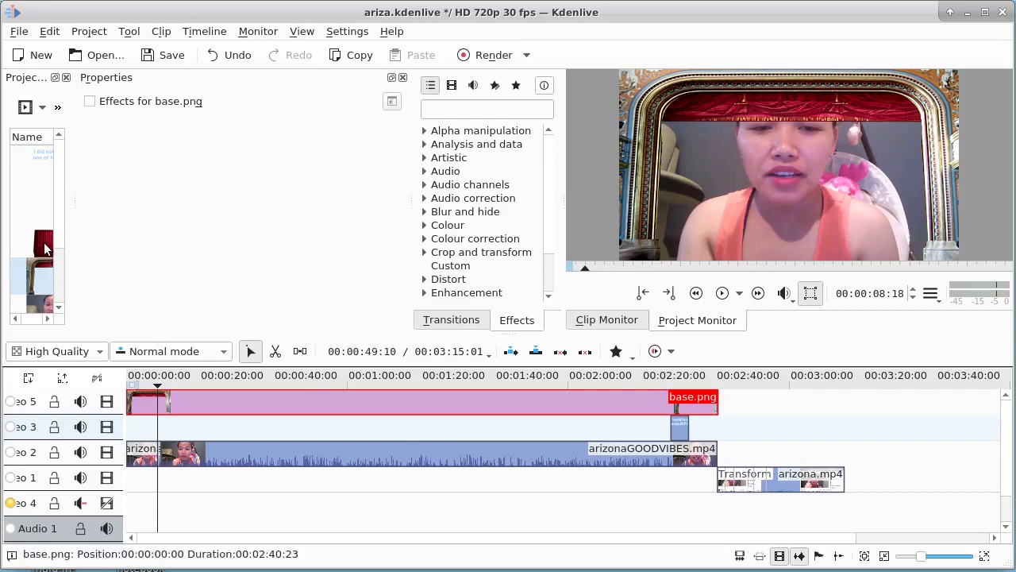
- Drop the left.png curtain image at the start of Video 3
{"action": "scroll", "coordinate": [58, 255], "scroll_direction": "down", "scroll_amount": 2}
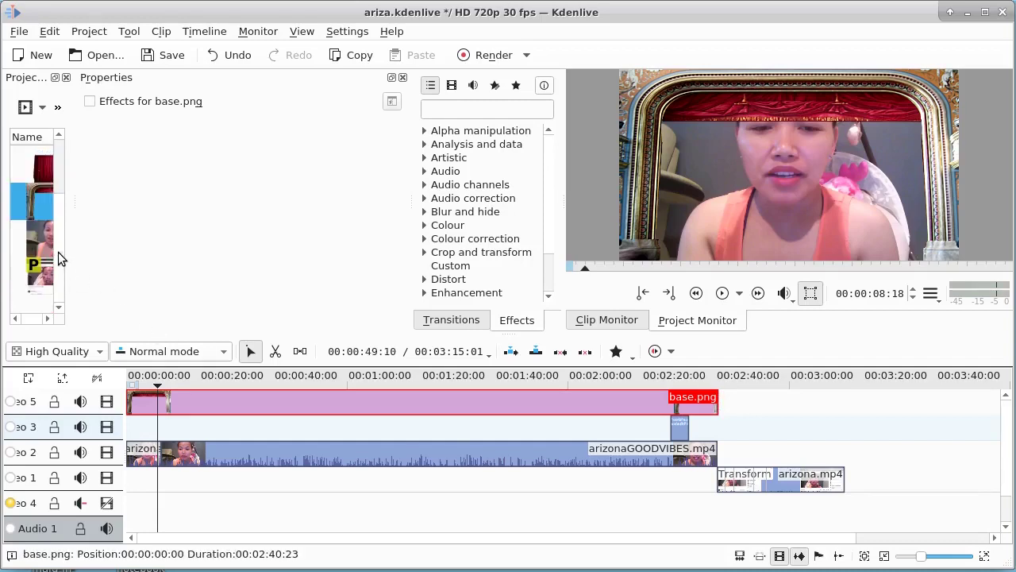
{"action": "scroll", "coordinate": [55, 174], "scroll_direction": "up", "scroll_amount": 2}
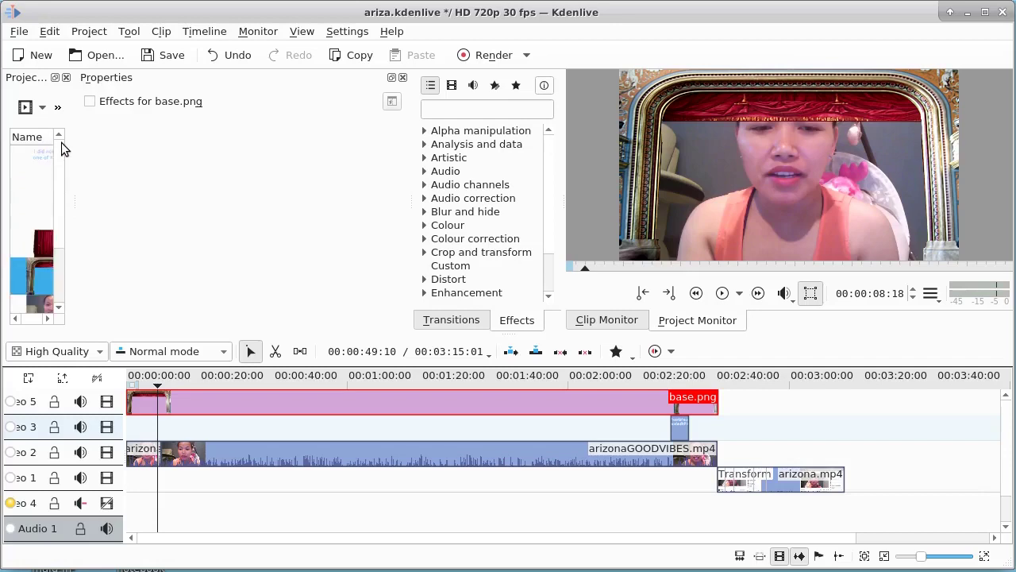
{"action": "left_click_drag", "start_coordinate": [44, 242], "coordinate": [126, 429]}
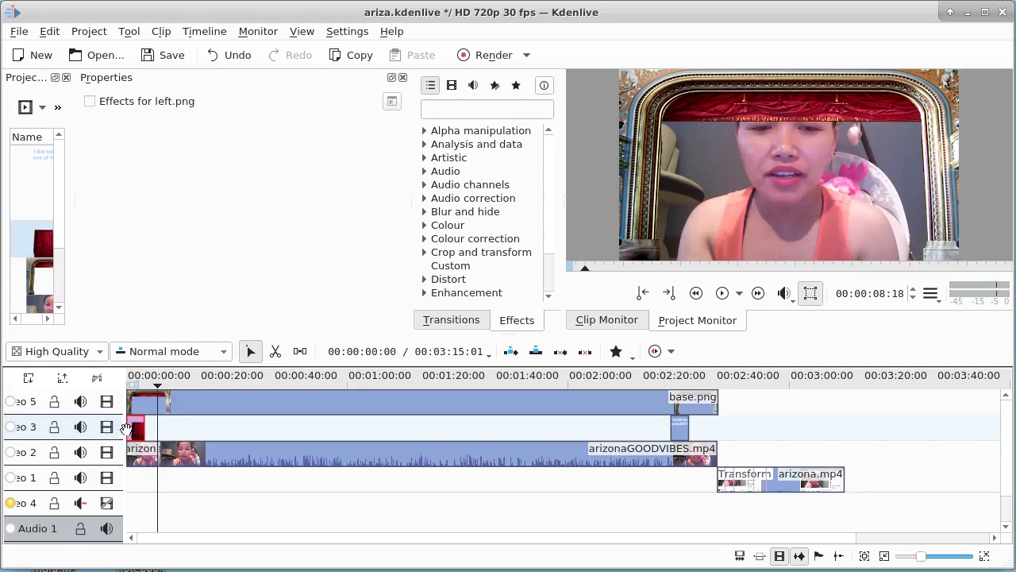
- Insert a Video 6 track holding right.png, stretched to match base.png's length
{"action": "right_click", "coordinate": [33, 426]}
{"action": "left_click", "coordinate": [45, 438]}
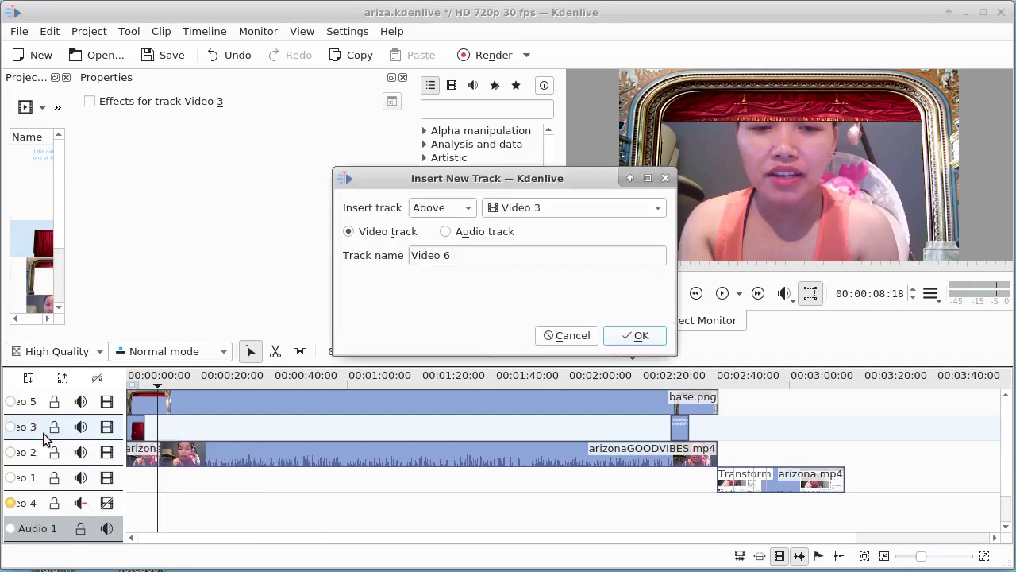
{"action": "left_click", "coordinate": [640, 336]}
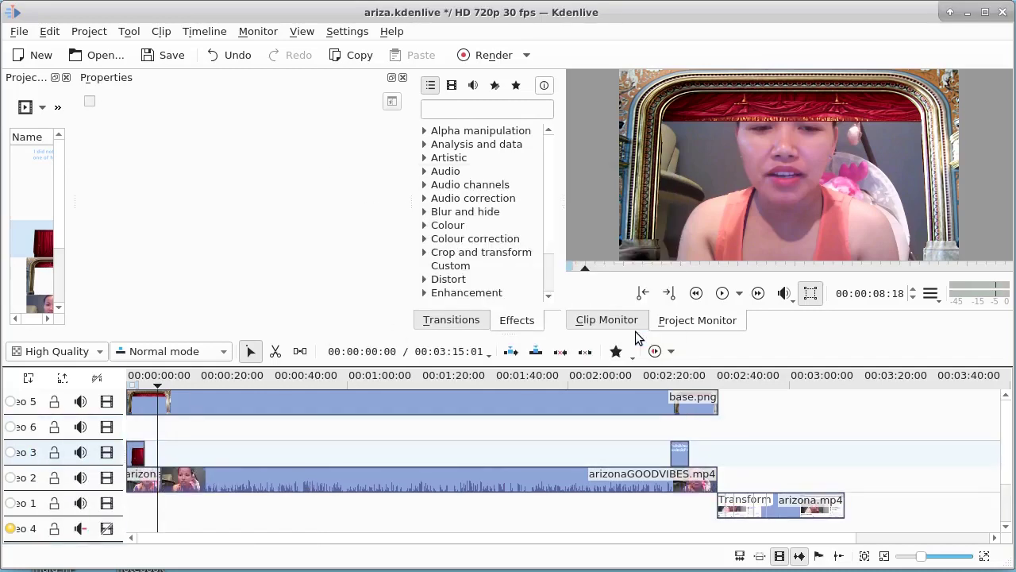
{"action": "left_click_drag", "start_coordinate": [45, 205], "coordinate": [131, 430]}
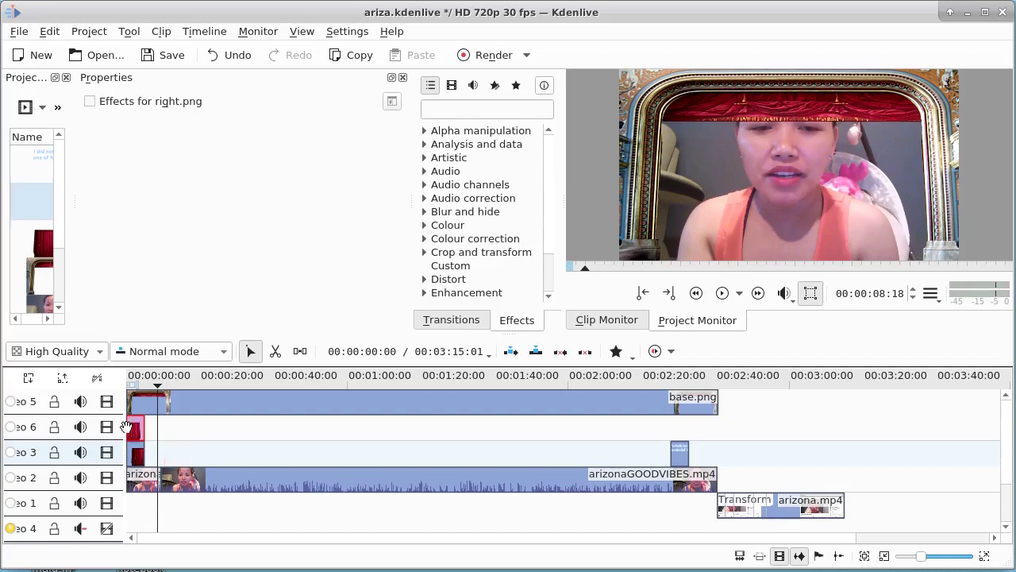
{"action": "left_click", "coordinate": [137, 383]}
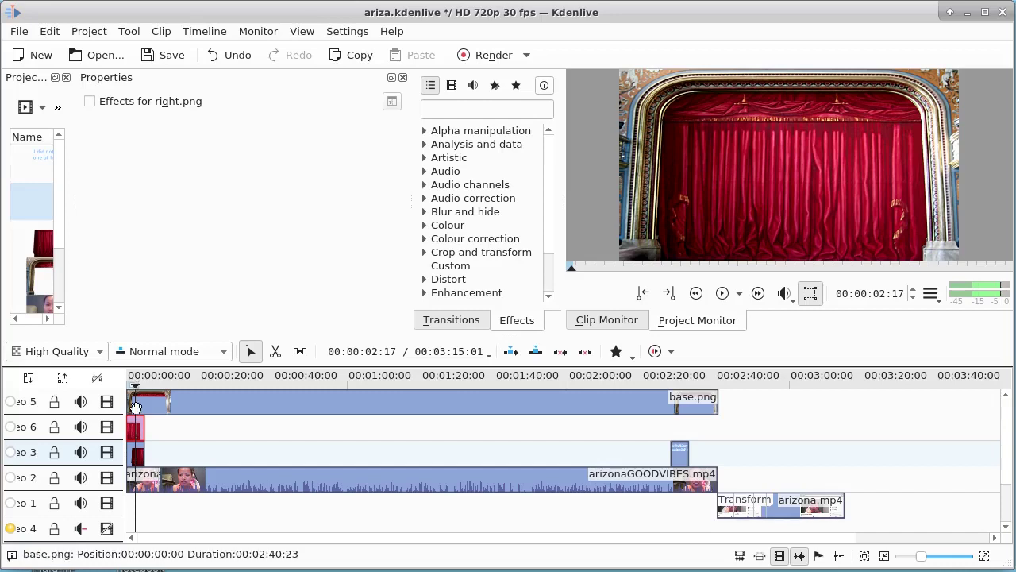
{"action": "left_click_drag", "start_coordinate": [144, 432], "coordinate": [719, 437]}
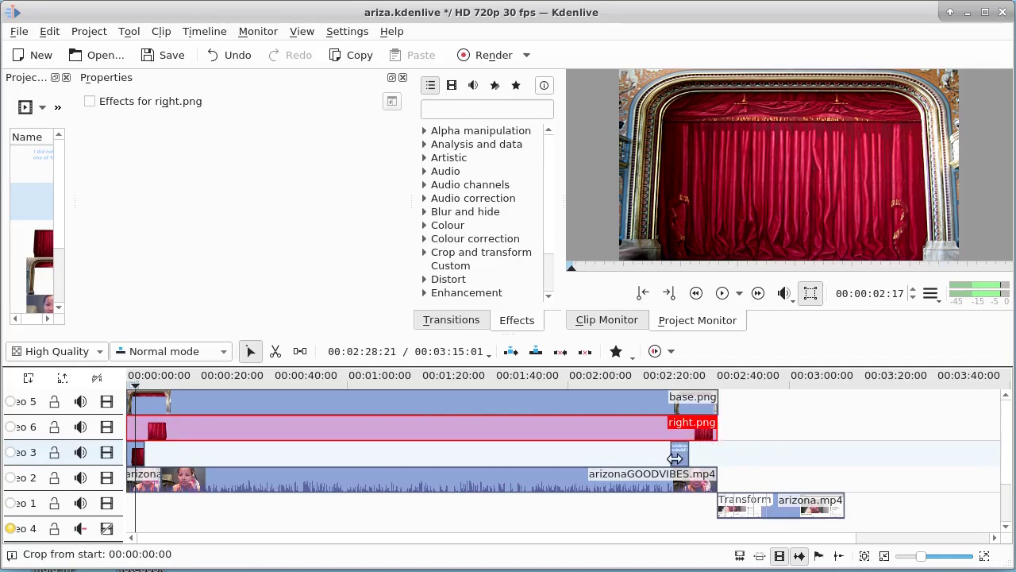
- Insert an empty Video 7 track and select the left.png clip on Video 3
{"action": "right_click", "coordinate": [60, 453]}
{"action": "left_click", "coordinate": [73, 455]}
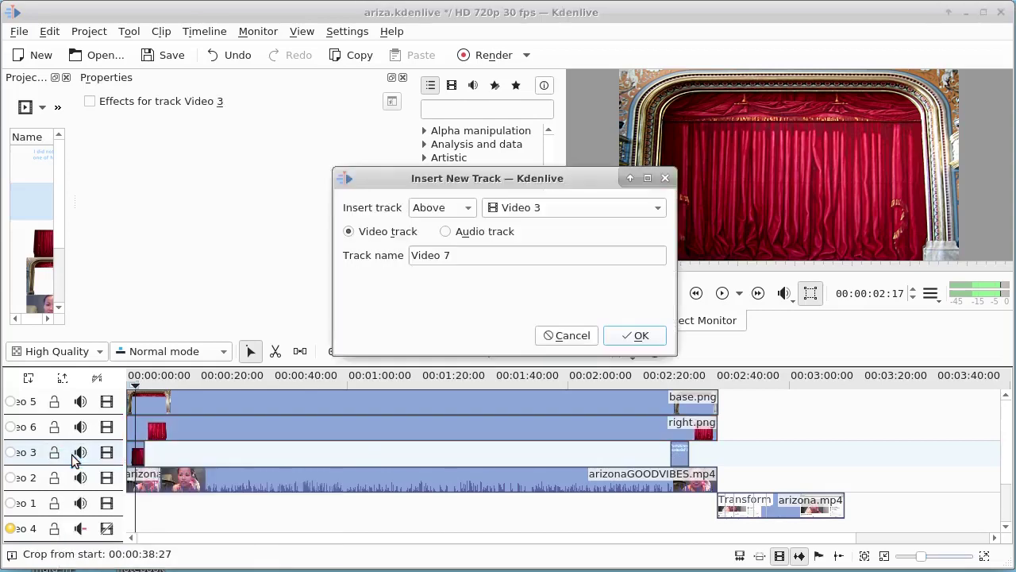
{"action": "left_click", "coordinate": [648, 335]}
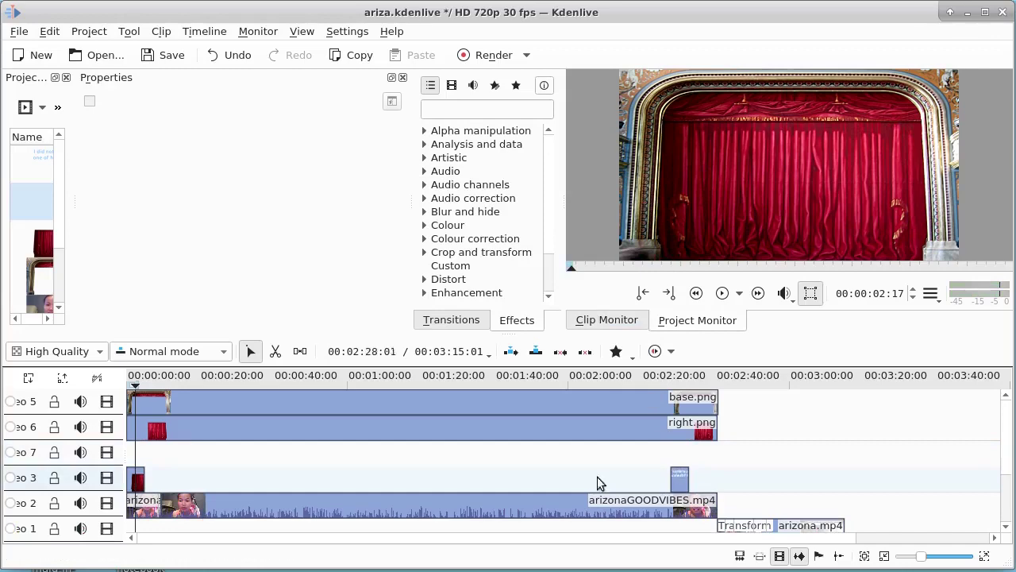
{"action": "left_click", "coordinate": [137, 477]}
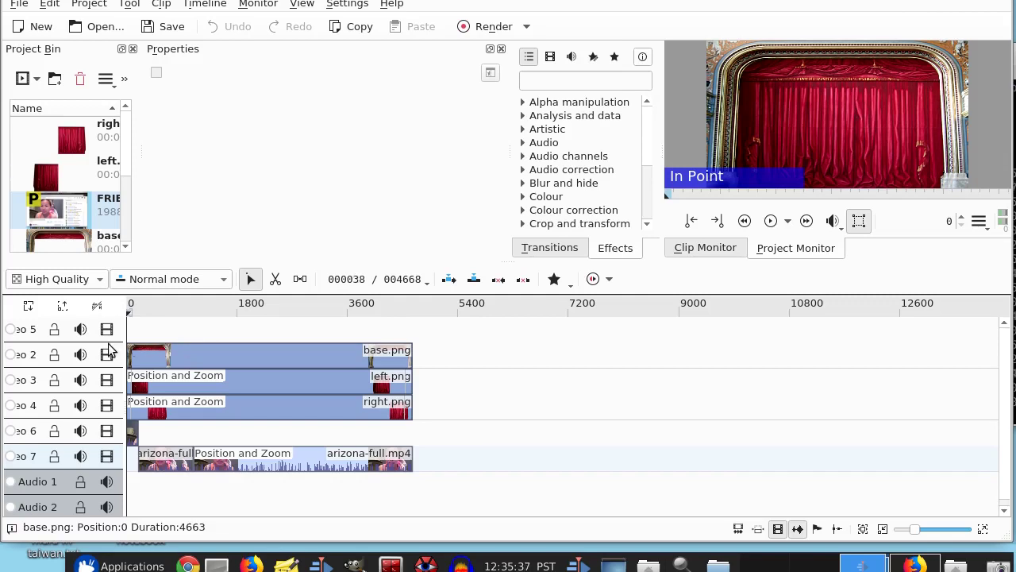
- Hide the Video 3, 4, 6 and 7 tracks, keeping Video 2 visible
{"action": "left_click", "coordinate": [106, 379]}
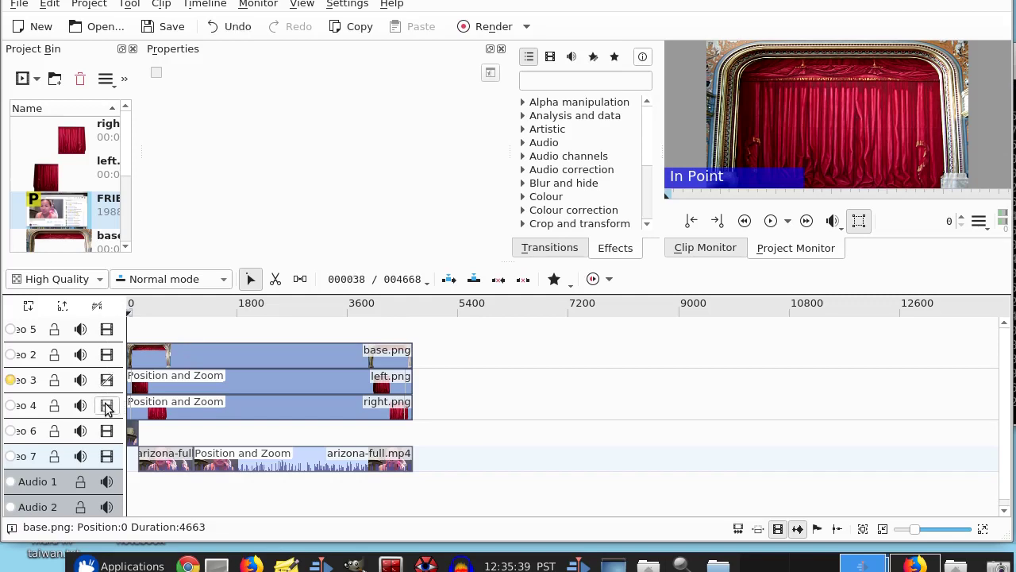
{"action": "left_click", "coordinate": [107, 405]}
{"action": "left_click", "coordinate": [106, 431]}
{"action": "left_click", "coordinate": [107, 456]}
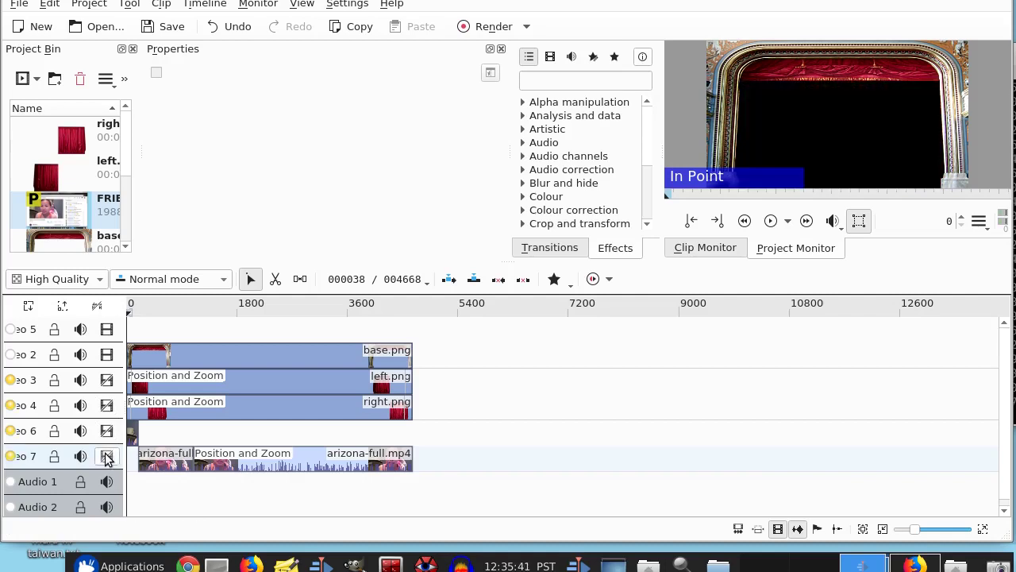
{"action": "left_click", "coordinate": [107, 355]}
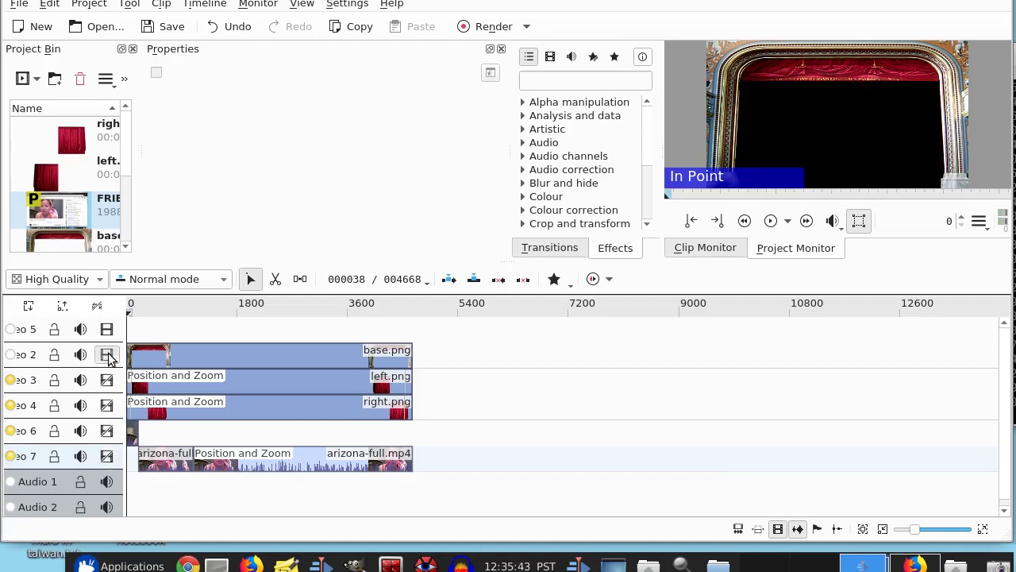
{"action": "left_click", "coordinate": [108, 355]}
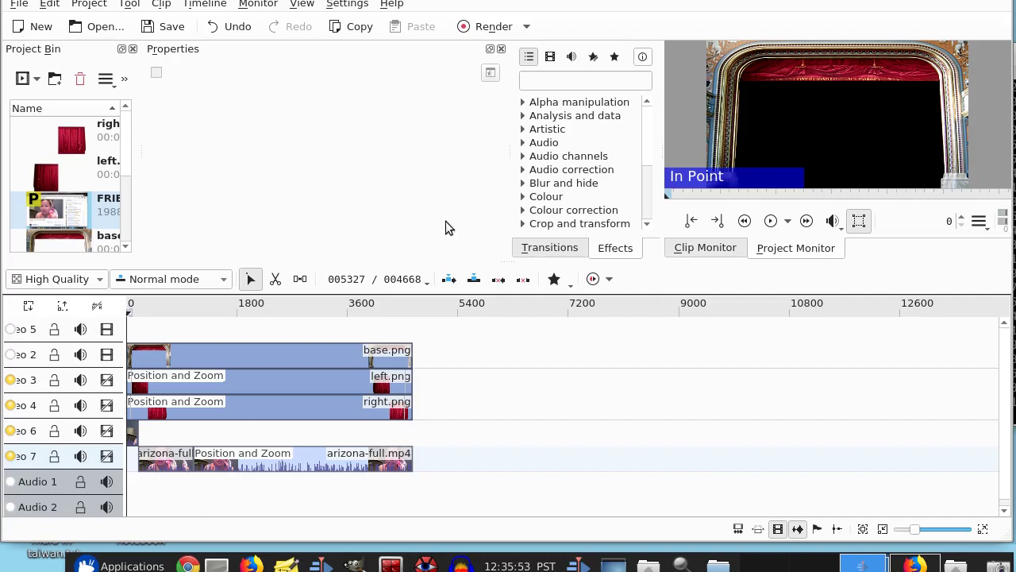
- Re-enable the curtain, webcam and Video 7 tracks, then select the left.png clip
{"action": "left_click", "coordinate": [107, 381]}
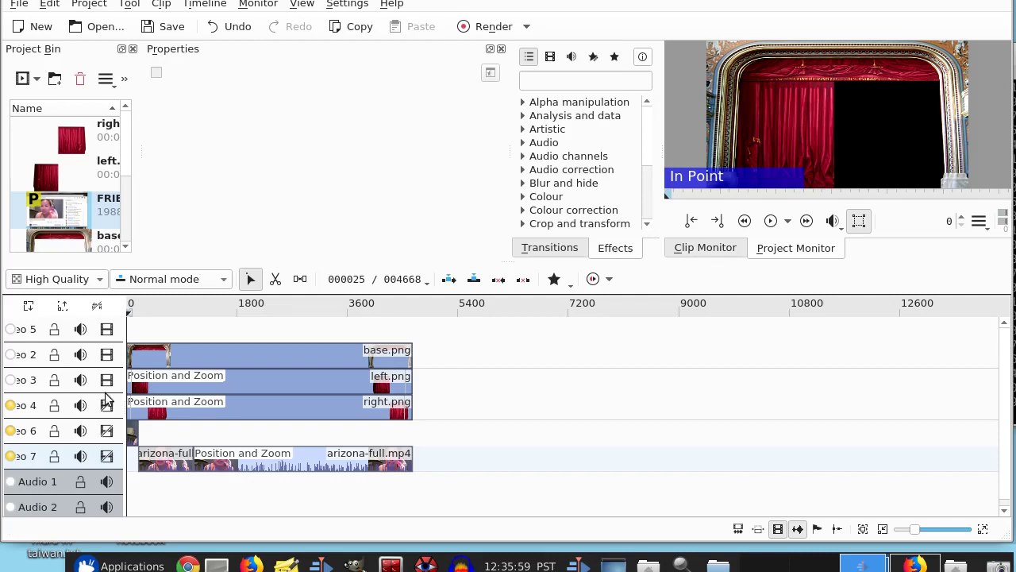
{"action": "left_click", "coordinate": [108, 406]}
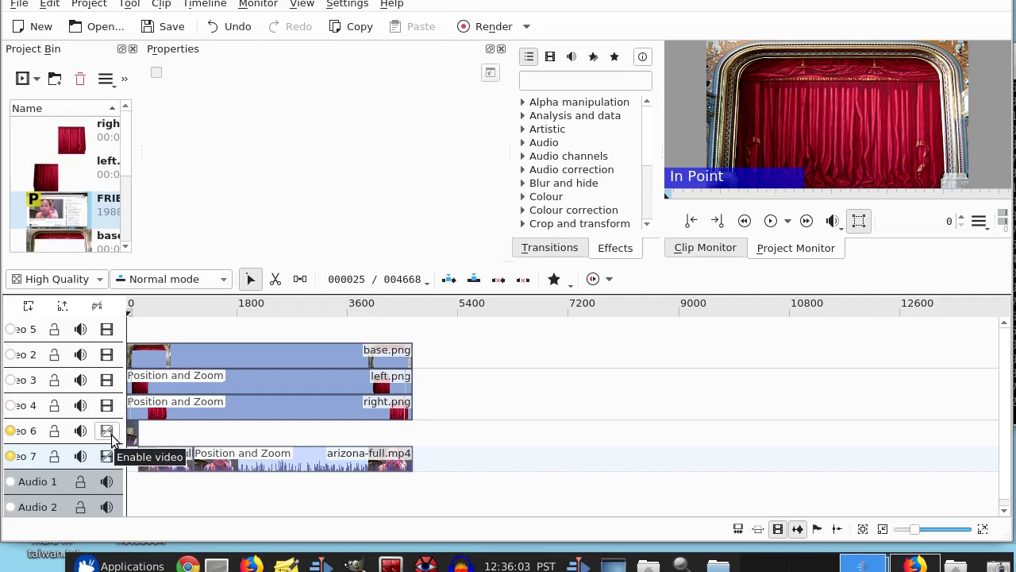
{"action": "left_click", "coordinate": [107, 405]}
{"action": "left_click", "coordinate": [107, 381]}
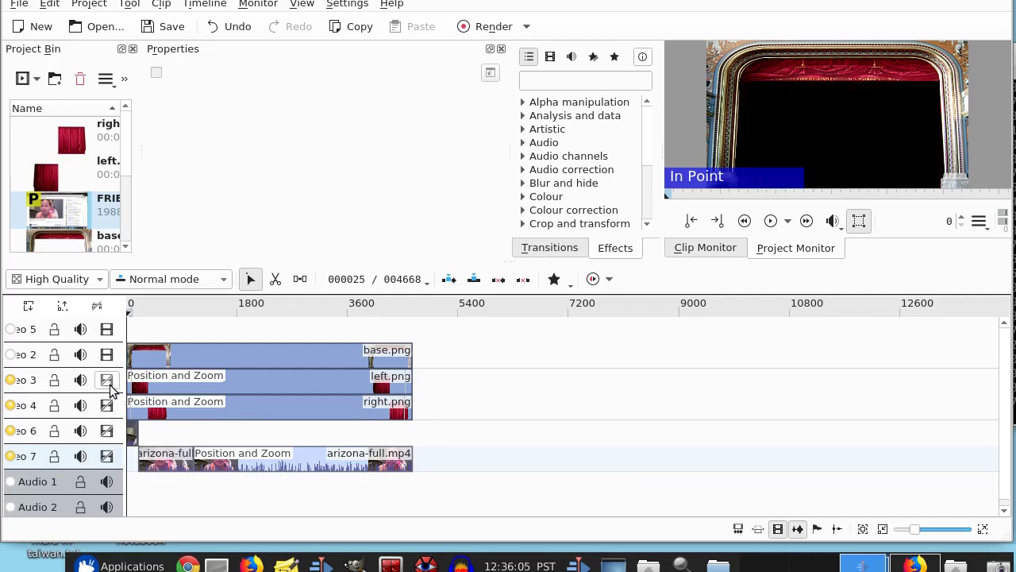
{"action": "left_click", "coordinate": [108, 431]}
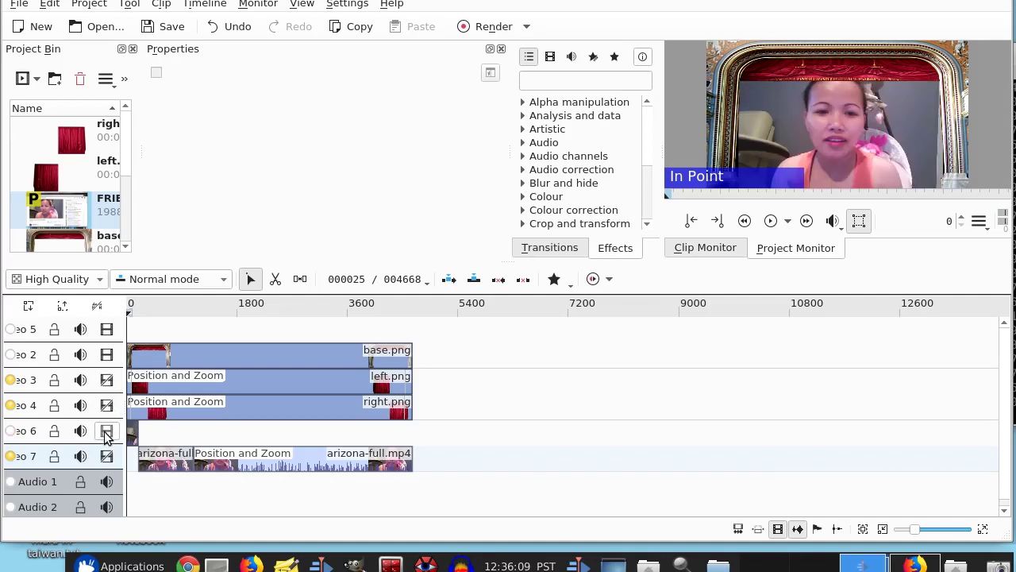
{"action": "left_click", "coordinate": [106, 456]}
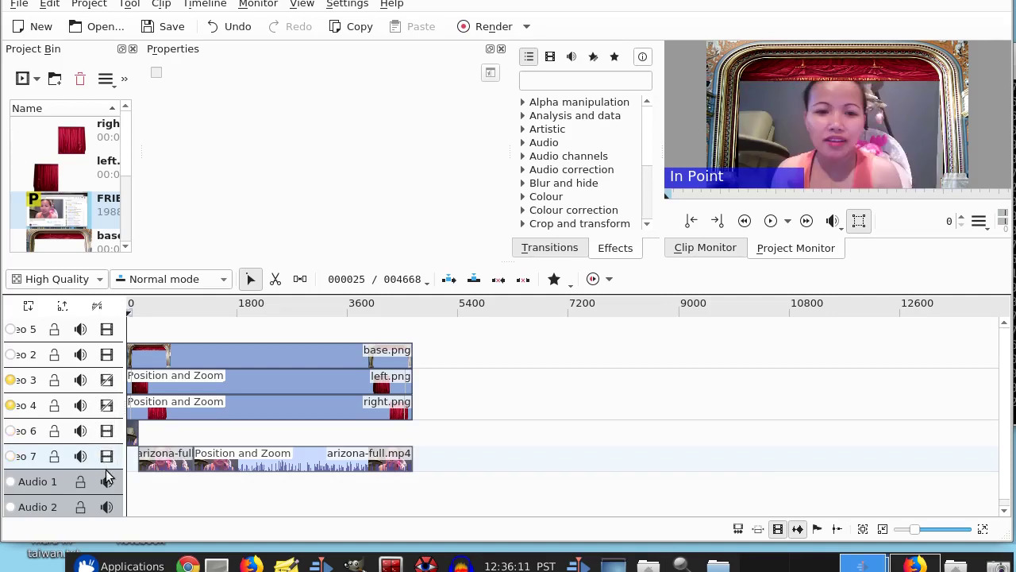
{"action": "left_click", "coordinate": [107, 405]}
{"action": "left_click", "coordinate": [107, 380]}
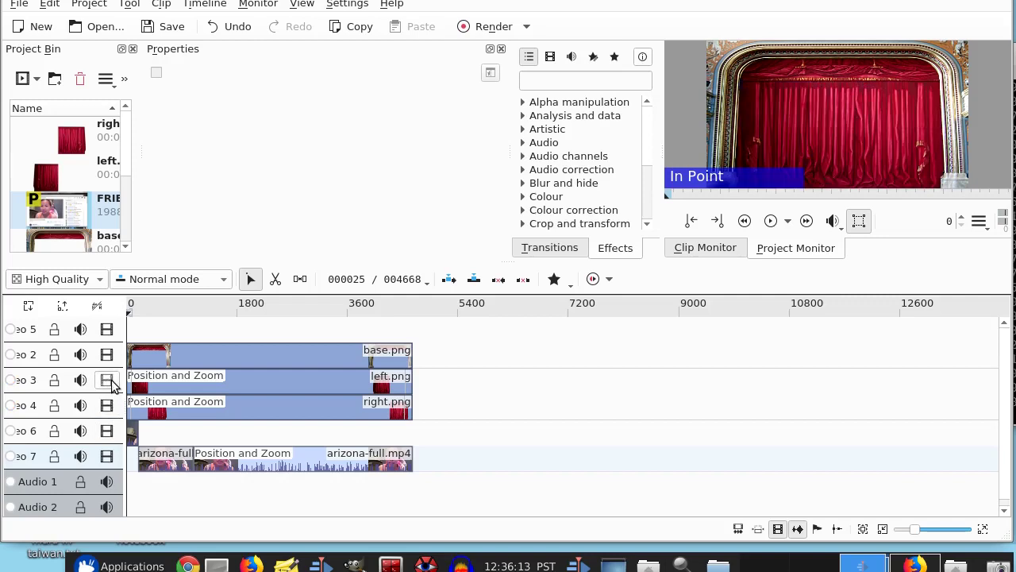
{"action": "left_click", "coordinate": [205, 382]}
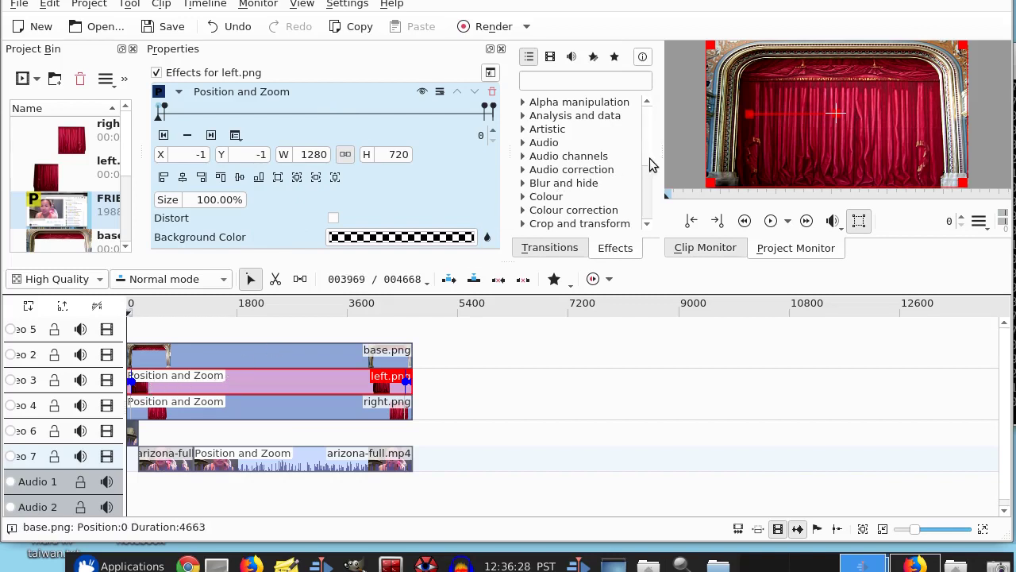
- Scroll the Effects list and expand Crop and transform to reveal Position and Zoom
{"action": "left_click_drag", "start_coordinate": [649, 158], "coordinate": [647, 193]}
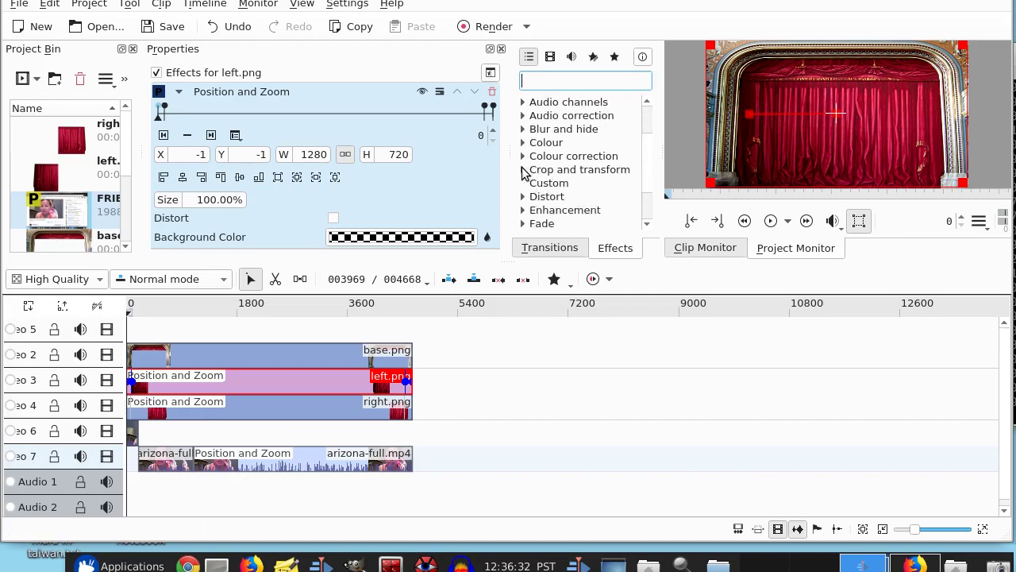
{"action": "left_click", "coordinate": [524, 171]}
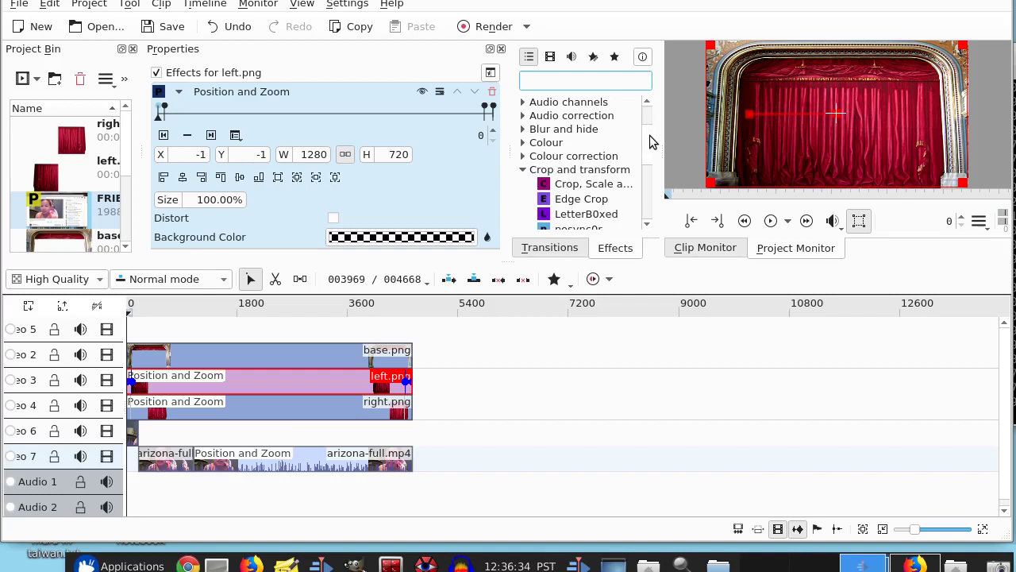
{"action": "left_click_drag", "start_coordinate": [650, 141], "coordinate": [650, 164]}
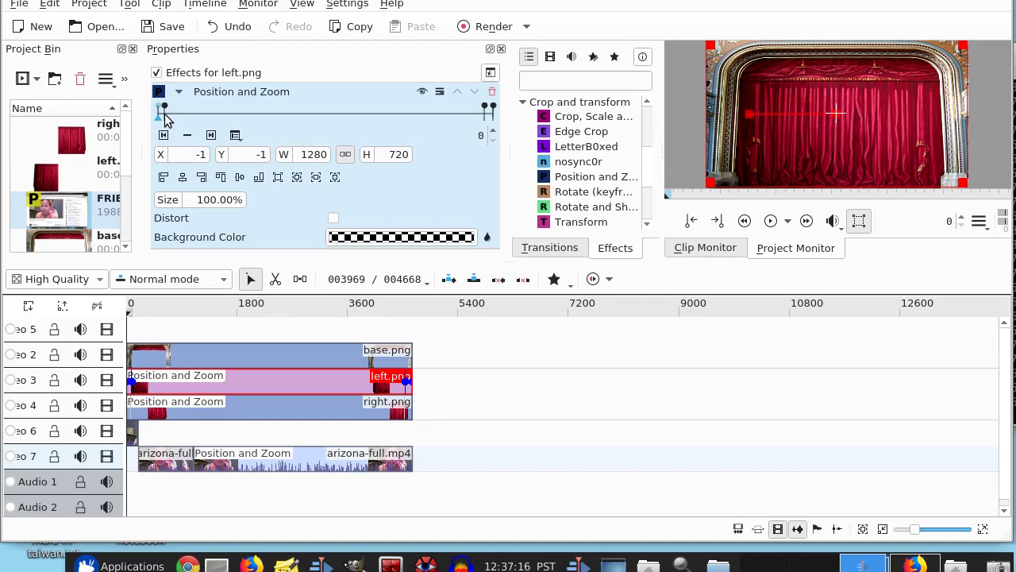
- Move the left curtain at its frame-90 keyframe to X 19, Y -9, sized 434×736
{"action": "left_click", "coordinate": [165, 115]}
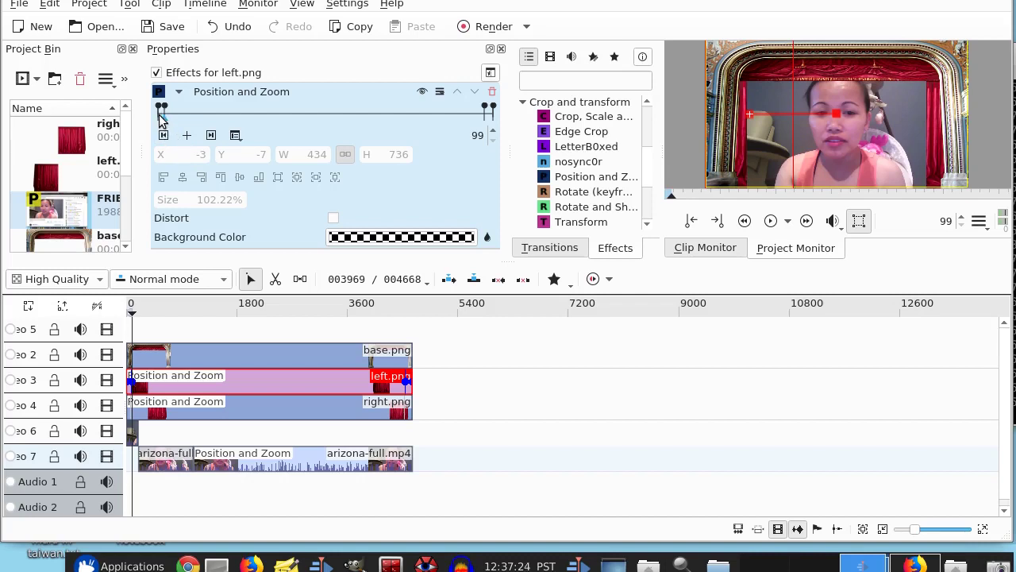
{"action": "left_click", "coordinate": [160, 115]}
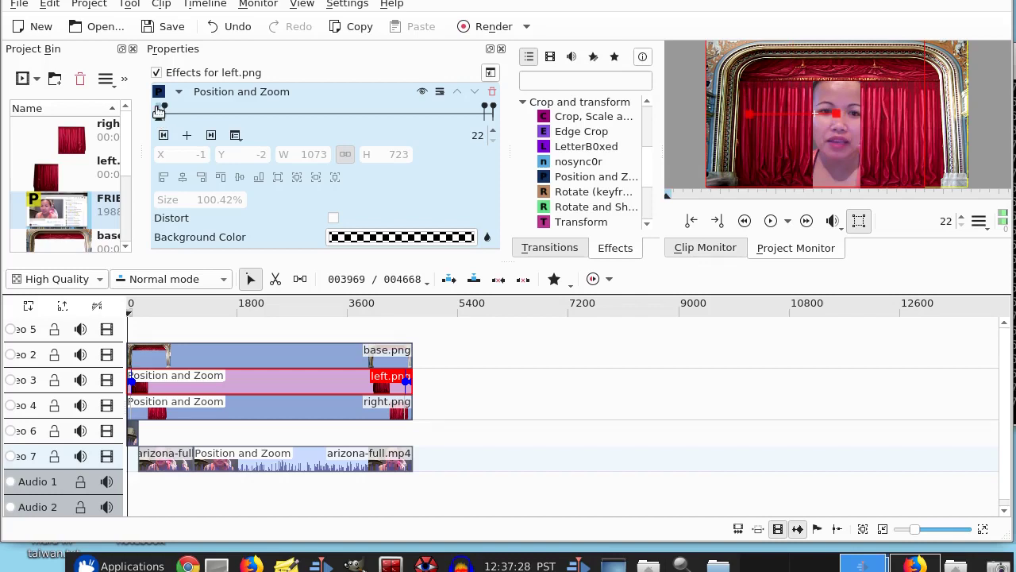
{"action": "left_click", "coordinate": [158, 112]}
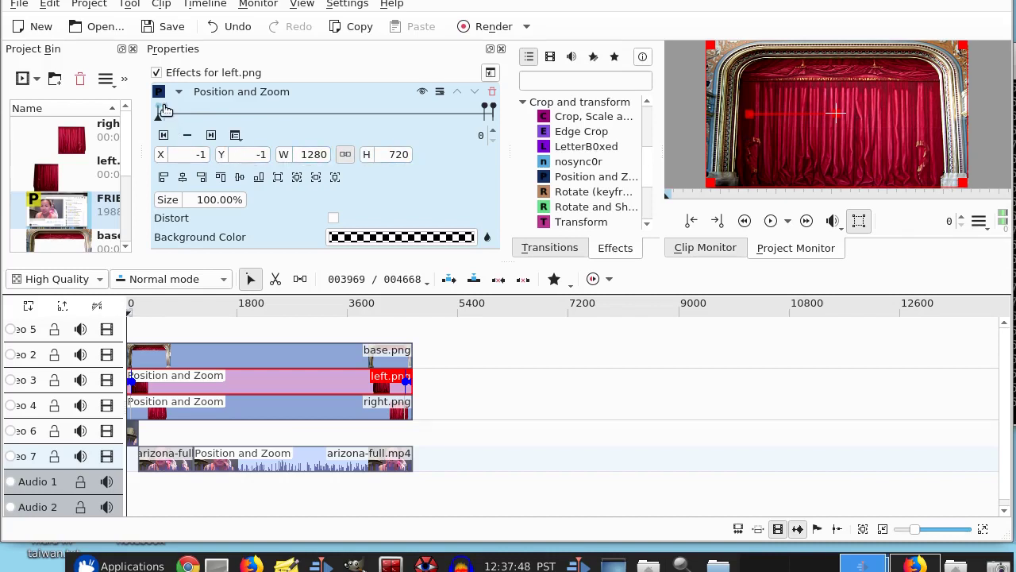
{"action": "left_click", "coordinate": [164, 105]}
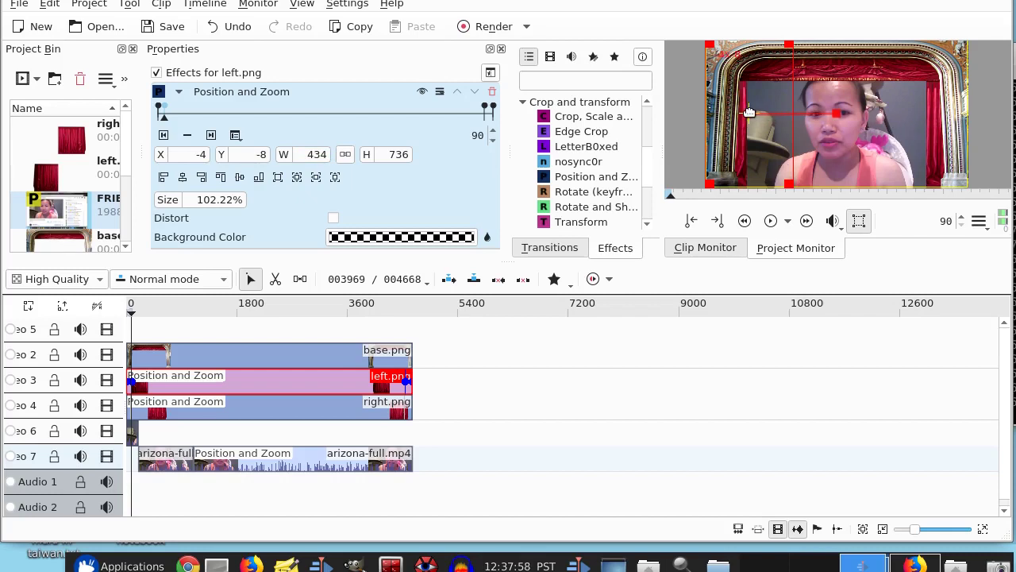
{"action": "mouse_move", "coordinate": [749, 112]}
{"action": "left_mouse_down"}
{"action": "mouse_move", "coordinate": [845, 112]}
{"action": "mouse_move", "coordinate": [736, 112]}
{"action": "mouse_move", "coordinate": [752, 112]}
{"action": "left_mouse_up"}
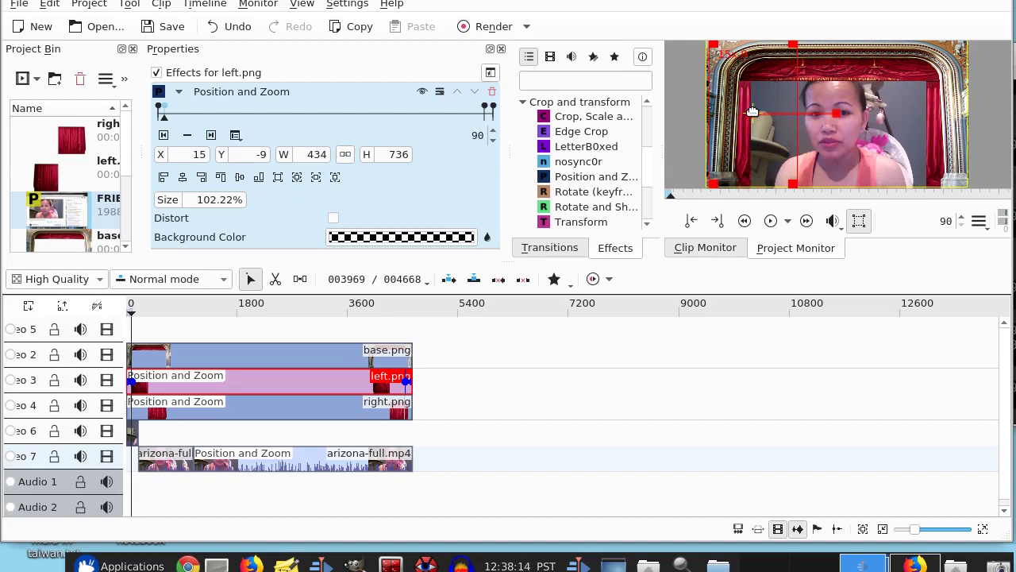
{"action": "left_click_drag", "start_coordinate": [752, 112], "coordinate": [754, 112]}
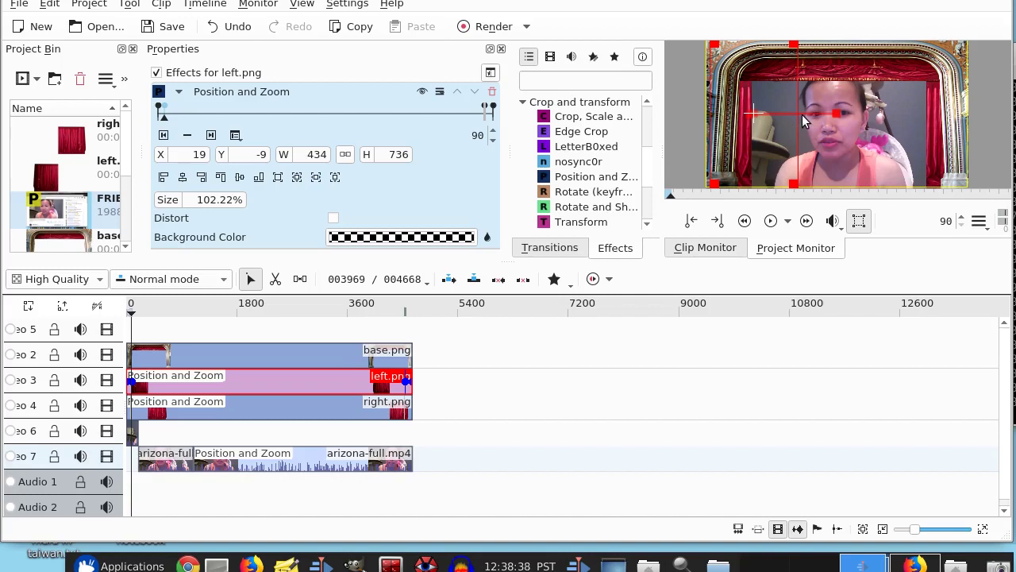
- Jump to the closing keyframe at frame 4662, then play from frame 4500 to the end
{"action": "left_click", "coordinate": [493, 111]}
{"action": "left_click", "coordinate": [493, 111]}
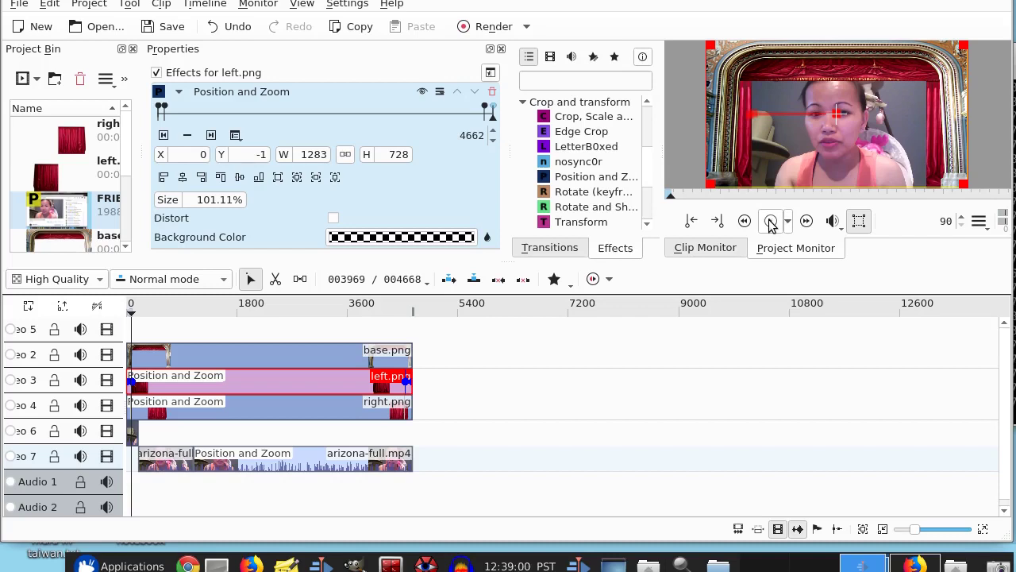
{"action": "mouse_move", "coordinate": [427, 307]}
{"action": "left_mouse_down"}
{"action": "mouse_move", "coordinate": [390, 312]}
{"action": "mouse_move", "coordinate": [412, 311]}
{"action": "left_mouse_up"}
{"action": "left_click", "coordinate": [398, 312]}
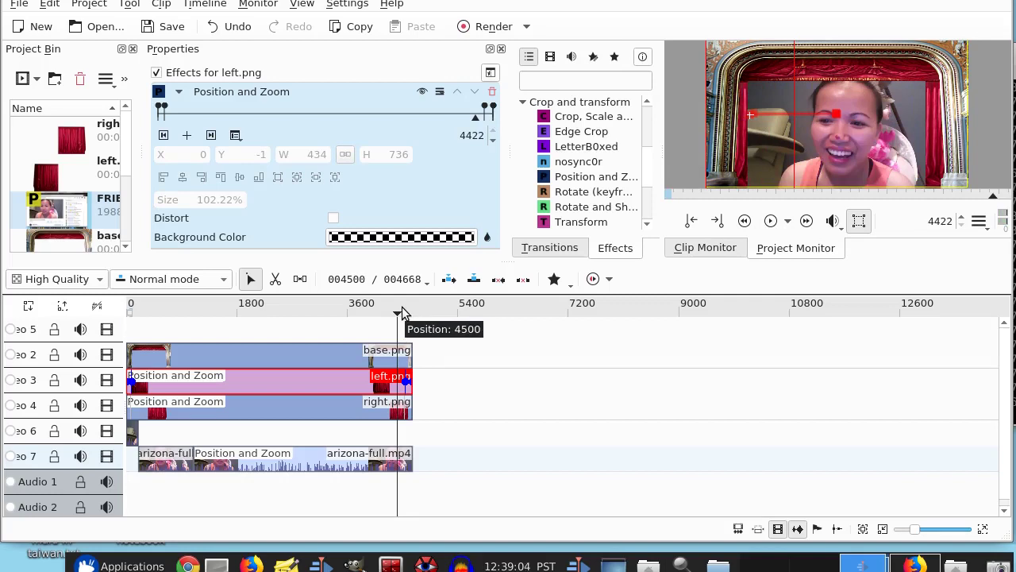
{"action": "left_click", "coordinate": [402, 312]}
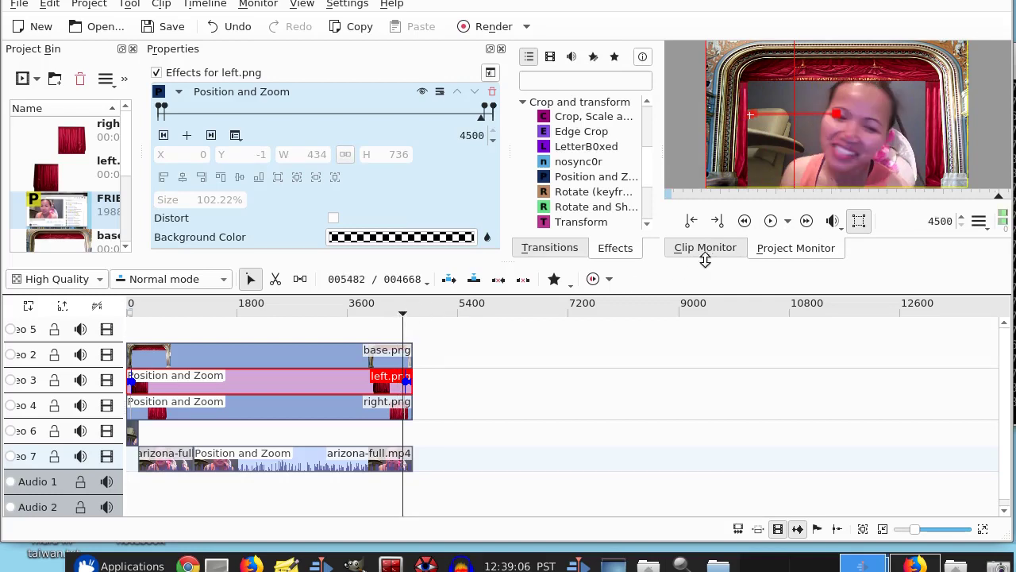
{"action": "left_click", "coordinate": [771, 222]}
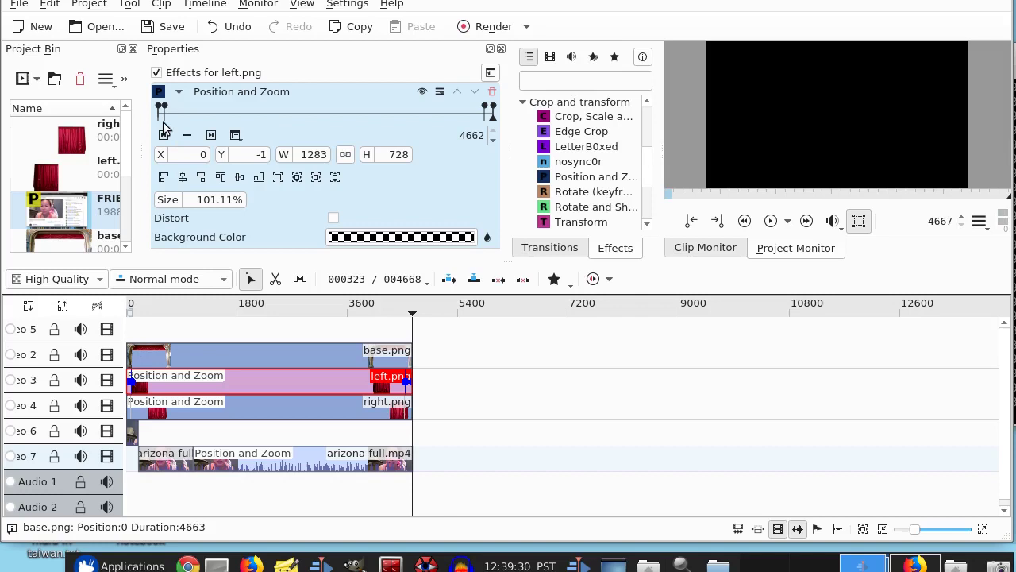
- Hide the video of tracks 3, 4 and 6 and re-show the base.png stage frame track
{"action": "left_click", "coordinate": [133, 433]}
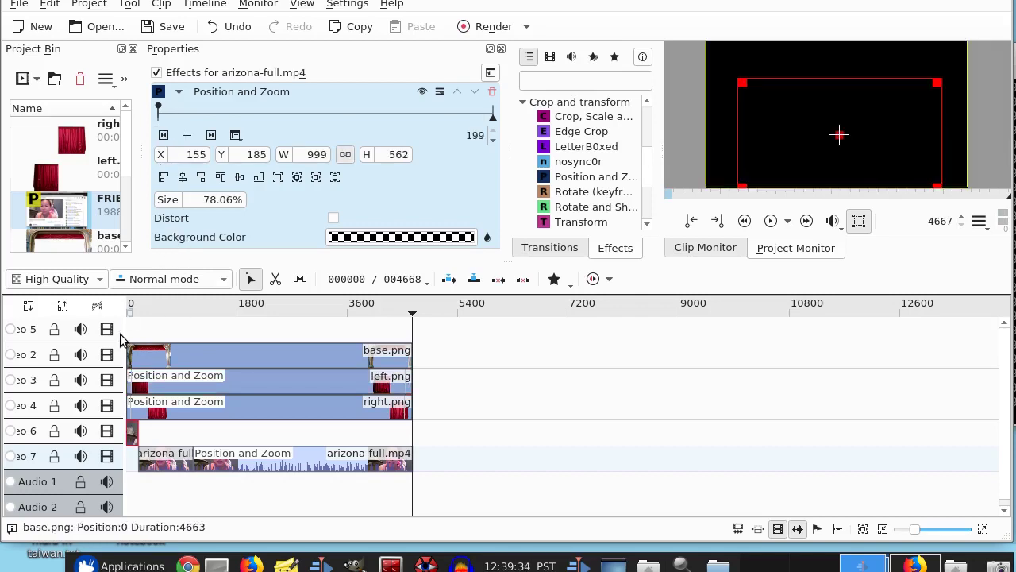
{"action": "left_click", "coordinate": [106, 380]}
{"action": "left_click", "coordinate": [106, 405]}
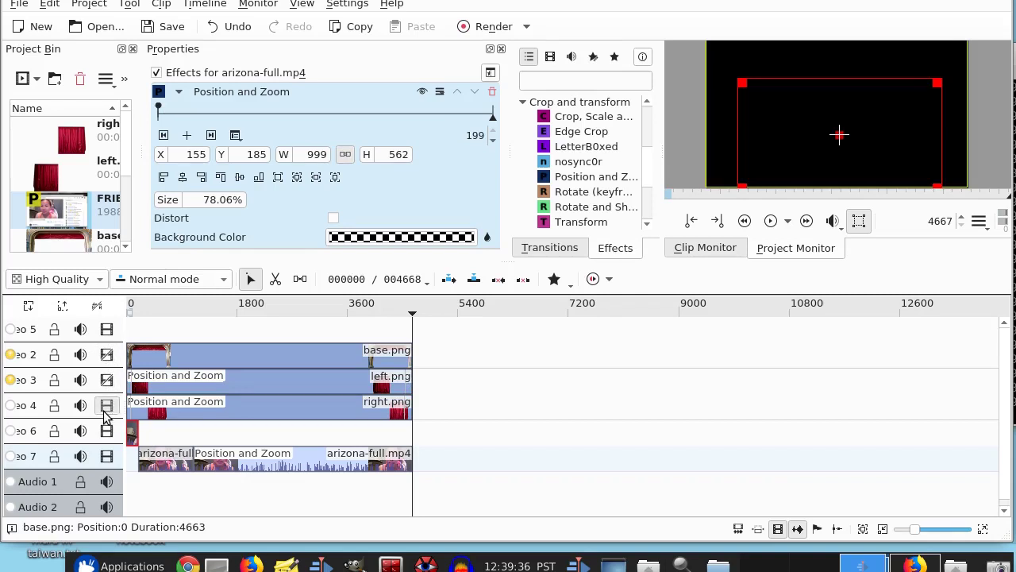
{"action": "left_click", "coordinate": [107, 430]}
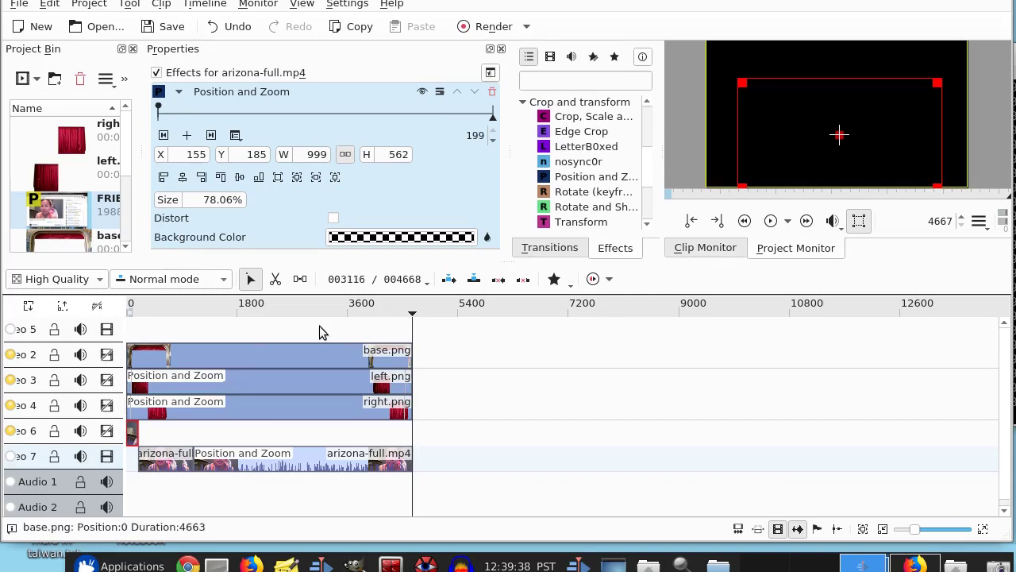
{"action": "left_click", "coordinate": [366, 329]}
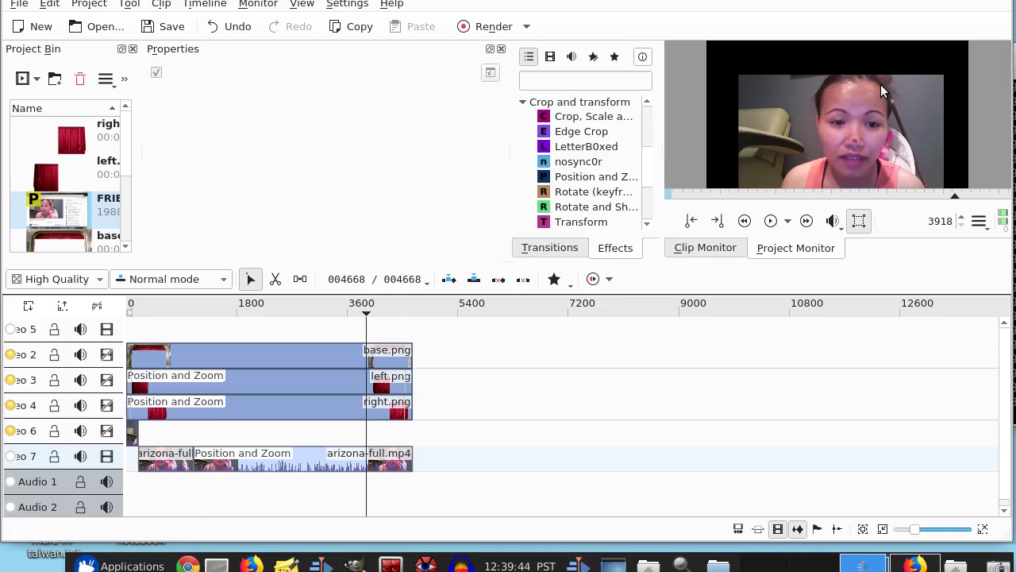
{"action": "left_click", "coordinate": [109, 359]}
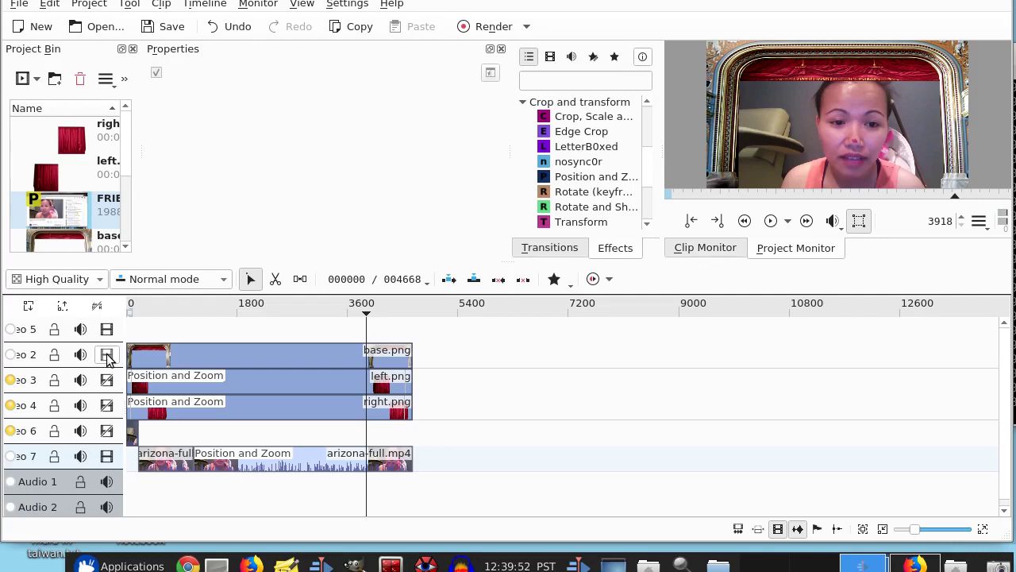
- Scrub back to the timeline start and re-enable the left curtain track in the preview
{"action": "left_click", "coordinate": [132, 310]}
{"action": "left_click_drag", "start_coordinate": [131, 310], "coordinate": [134, 311]}
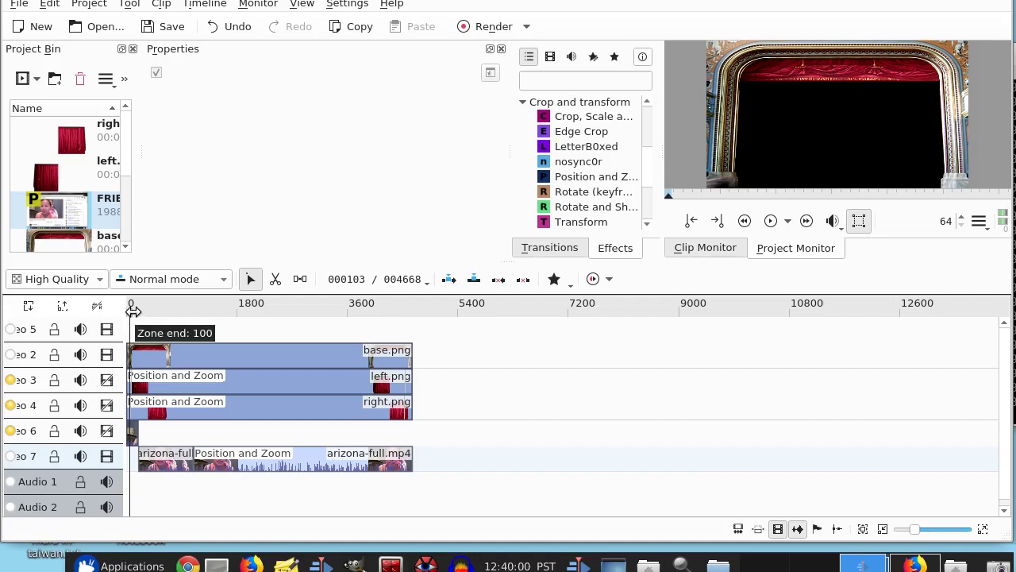
{"action": "left_click_drag", "start_coordinate": [133, 311], "coordinate": [131, 377]}
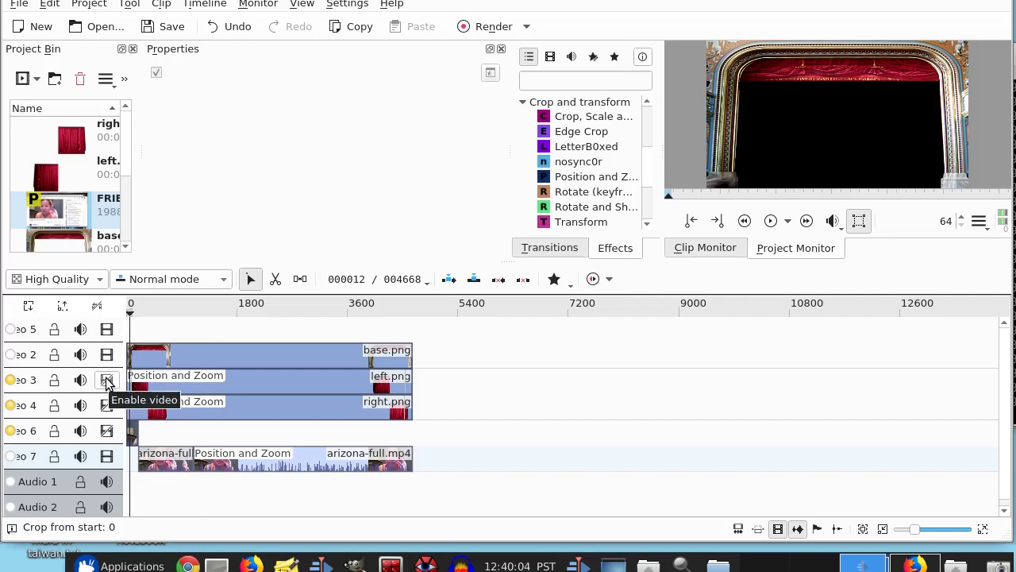
{"action": "left_click", "coordinate": [107, 381]}
{"action": "left_click", "coordinate": [107, 380]}
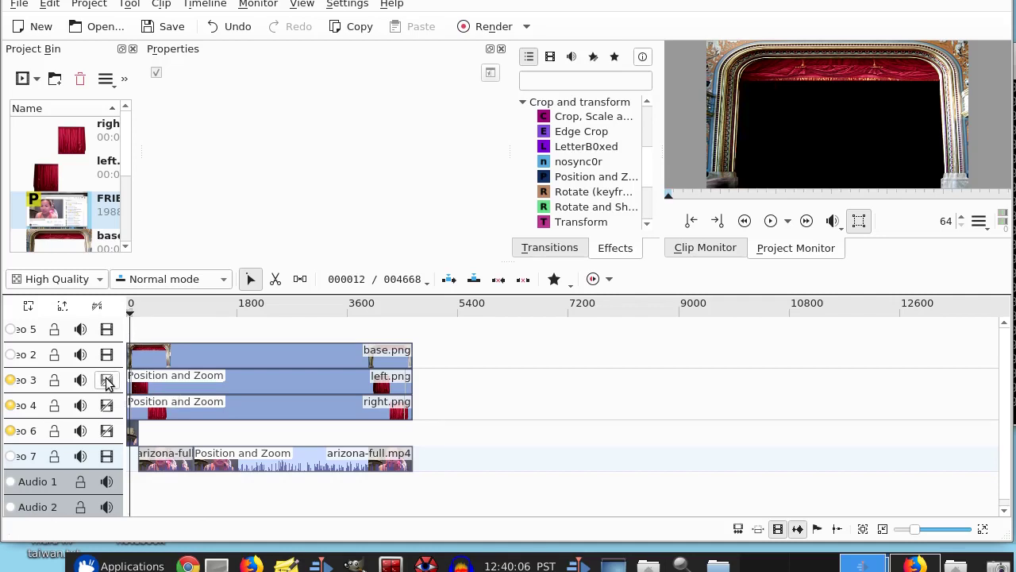
{"action": "left_click", "coordinate": [107, 381]}
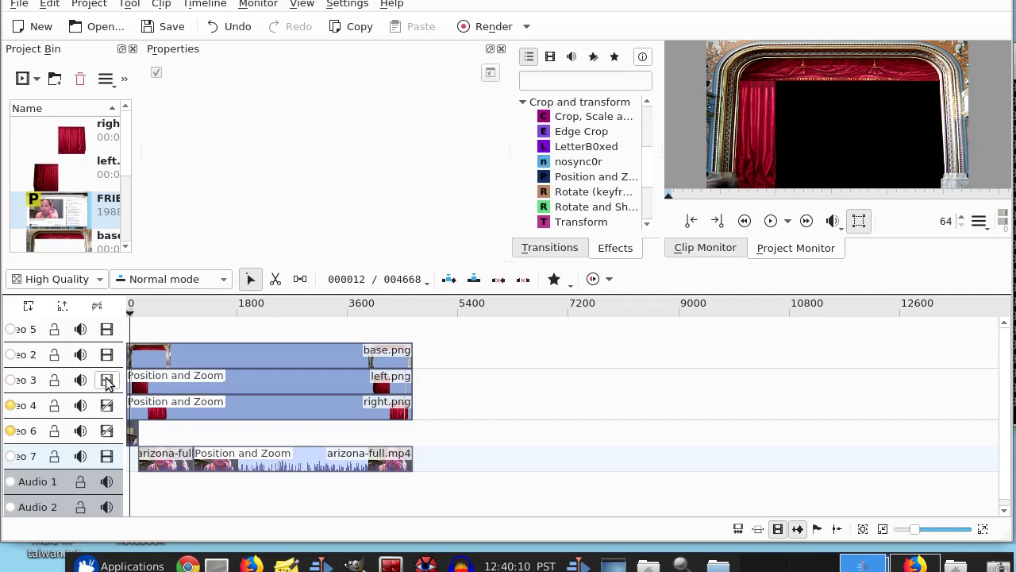
{"action": "left_click", "coordinate": [107, 381]}
{"action": "right_click", "coordinate": [87, 383]}
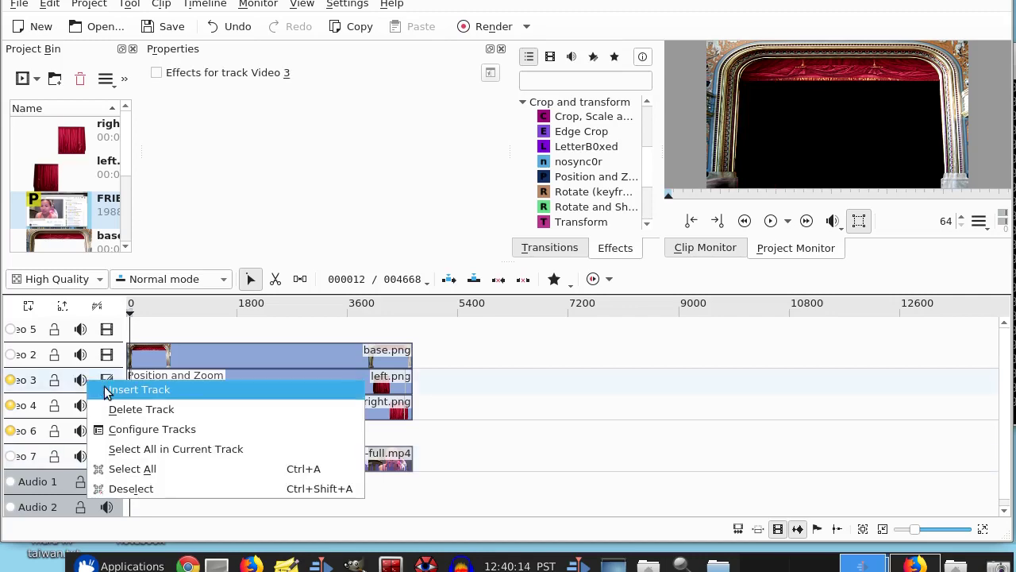
{"action": "left_click", "coordinate": [111, 388]}
{"action": "left_click", "coordinate": [636, 307]}
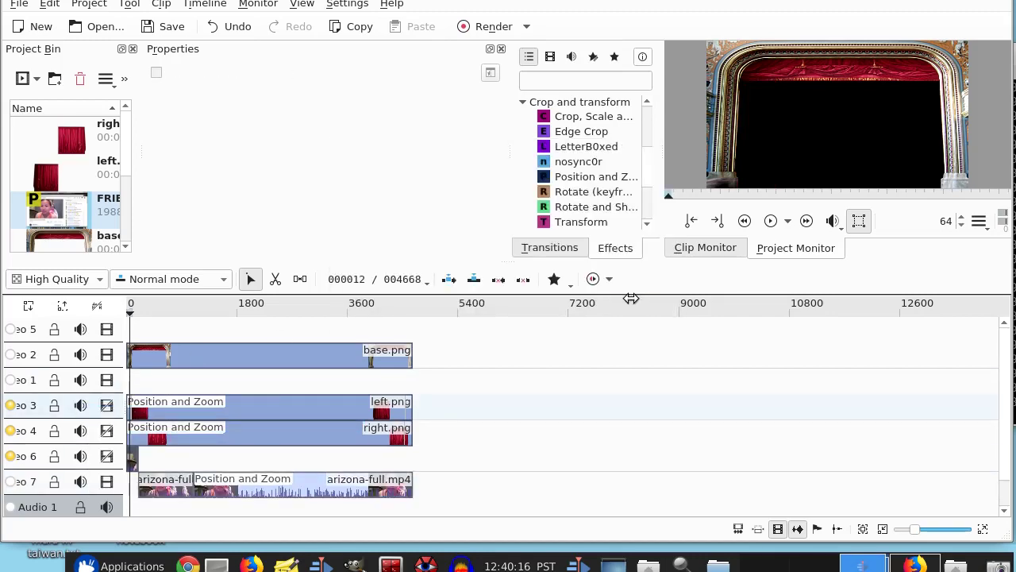
{"action": "left_click", "coordinate": [158, 375]}
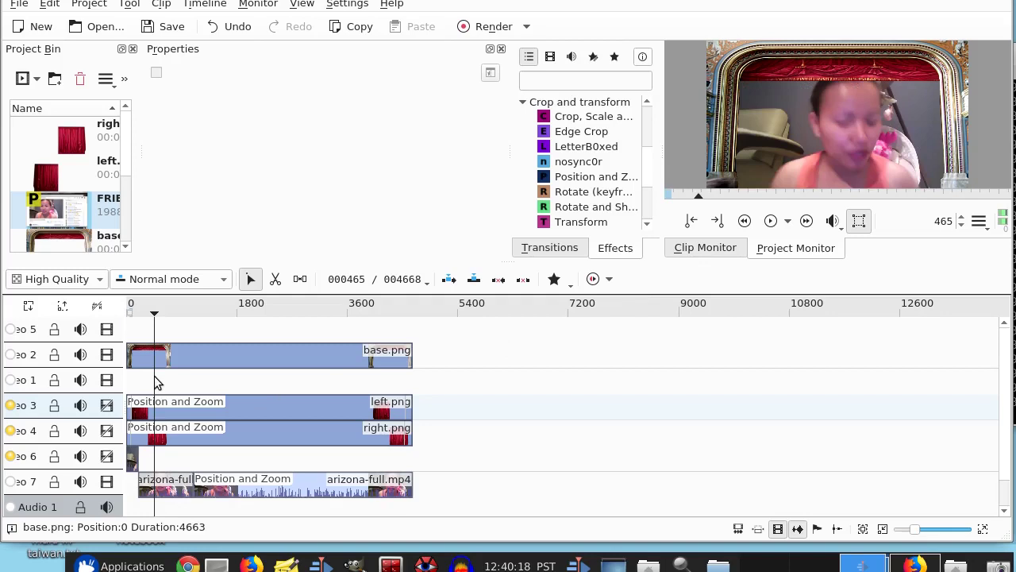
{"action": "left_click", "coordinate": [108, 459]}
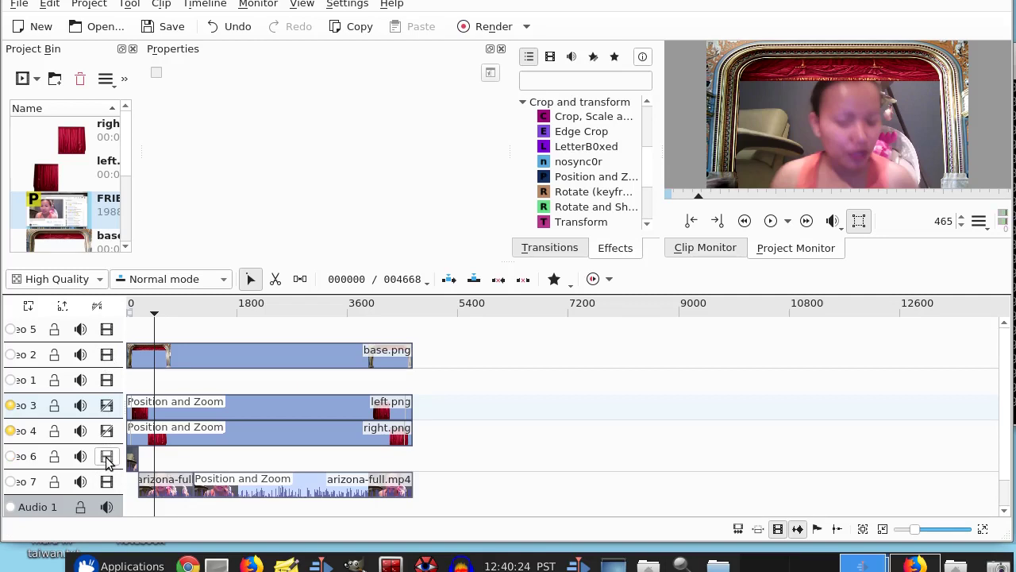
{"action": "left_click", "coordinate": [108, 483]}
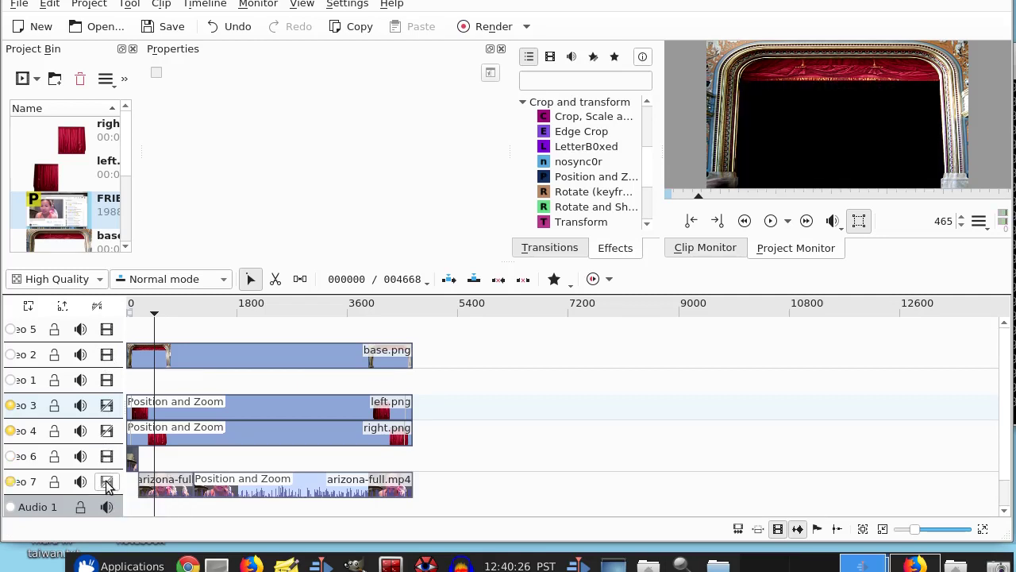
{"action": "left_click", "coordinate": [108, 356]}
{"action": "left_click", "coordinate": [108, 356]}
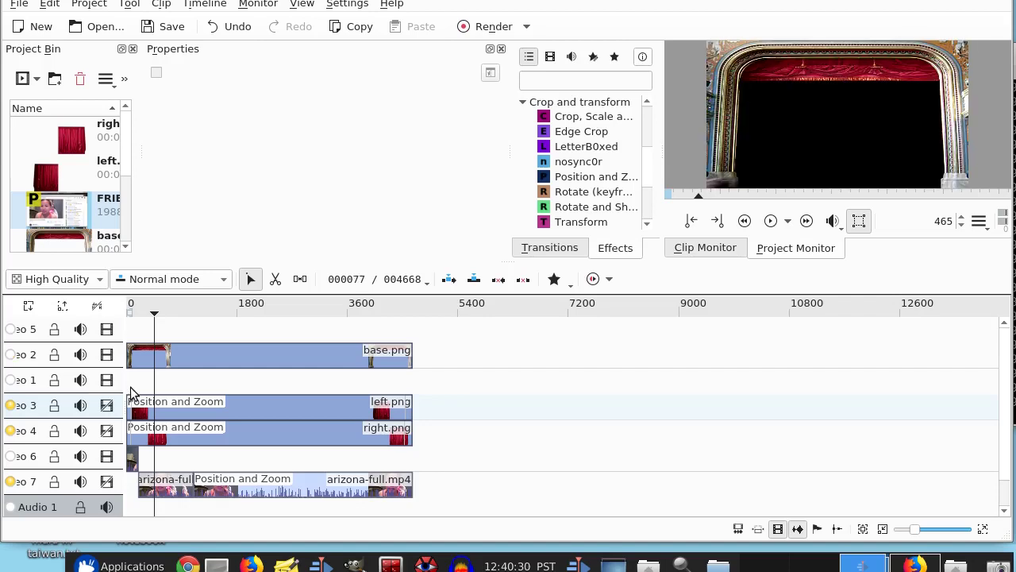
- Place the left.png curtain image at frame 0 of the empty Video 1 track
{"action": "left_click", "coordinate": [43, 177]}
{"action": "left_click_drag", "start_coordinate": [43, 177], "coordinate": [119, 228]}
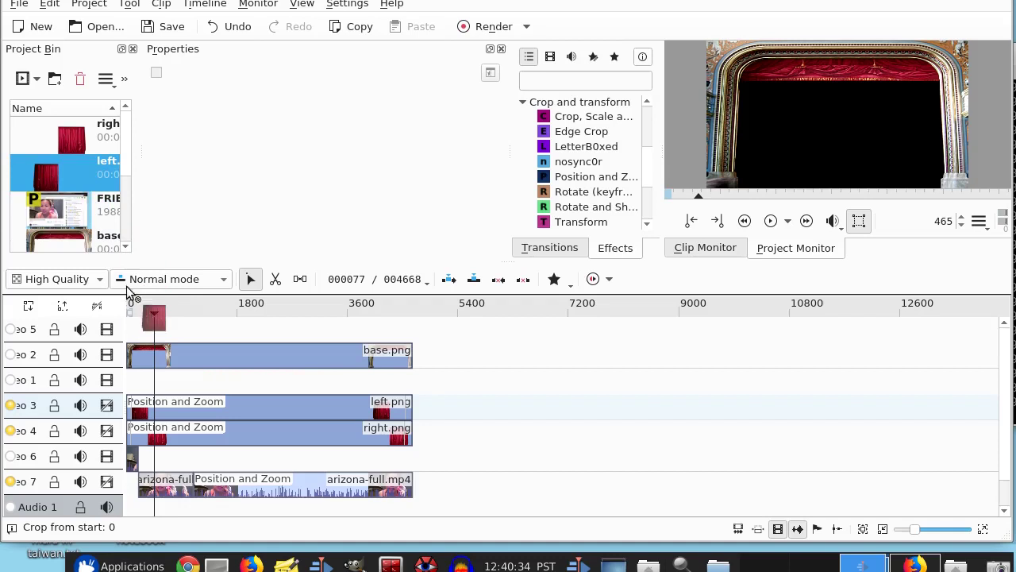
{"action": "left_click_drag", "start_coordinate": [127, 285], "coordinate": [130, 380]}
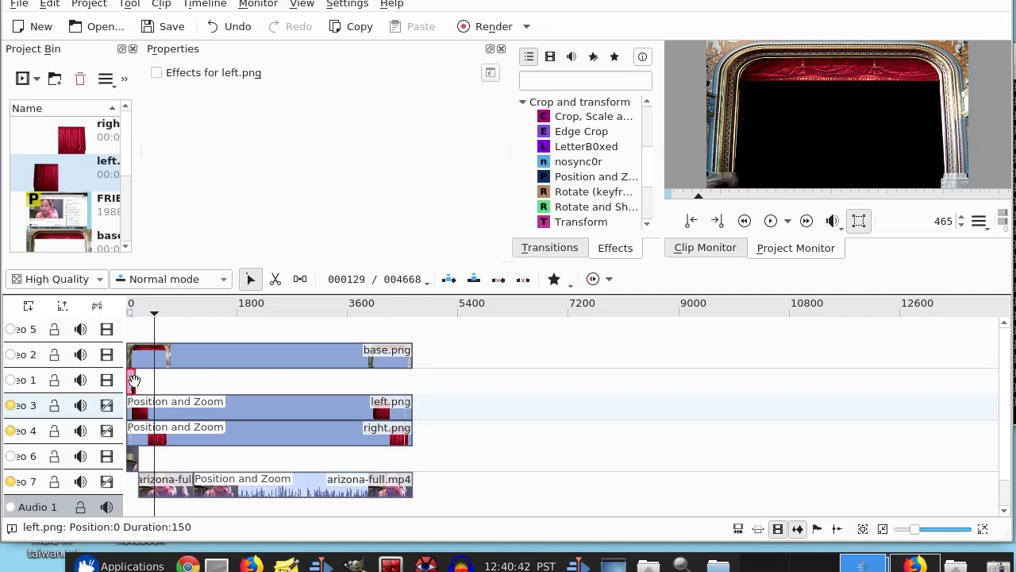
- Lengthen the left.png clip's duration from 150 to 206 frames
{"action": "double_click", "coordinate": [133, 381]}
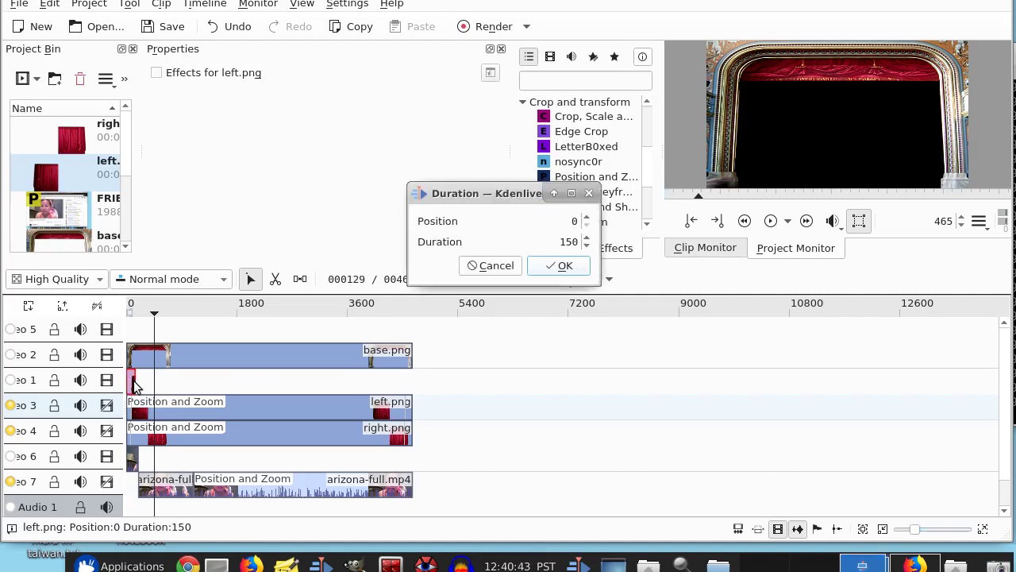
{"action": "left_click", "coordinate": [586, 238]}
{"action": "left_click", "coordinate": [585, 239]}
{"action": "left_click", "coordinate": [585, 238]}
{"action": "scroll", "coordinate": [585, 243], "scroll_direction": "up", "scroll_amount": 6}
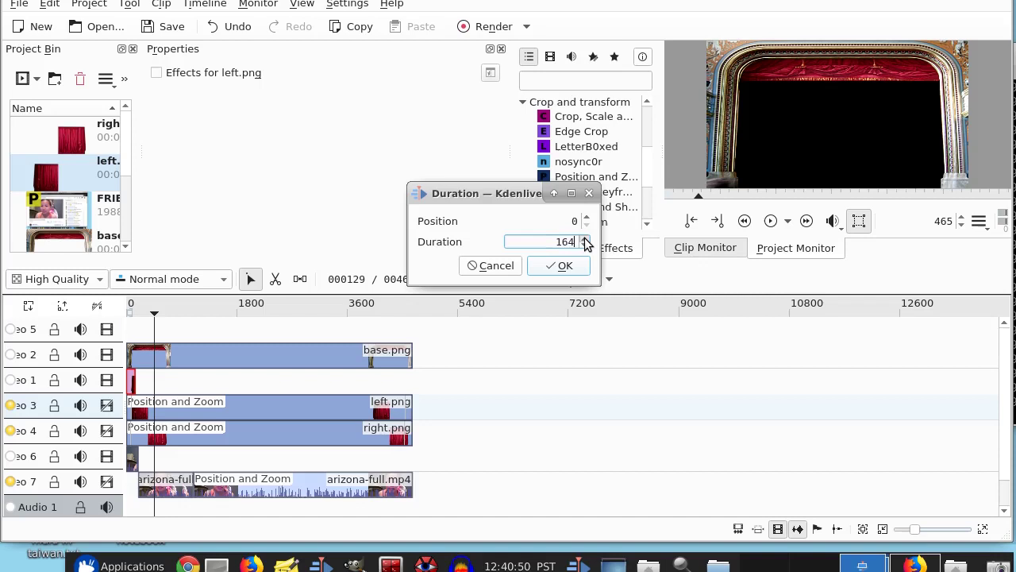
{"action": "scroll", "coordinate": [586, 243], "scroll_direction": "up", "scroll_amount": 20}
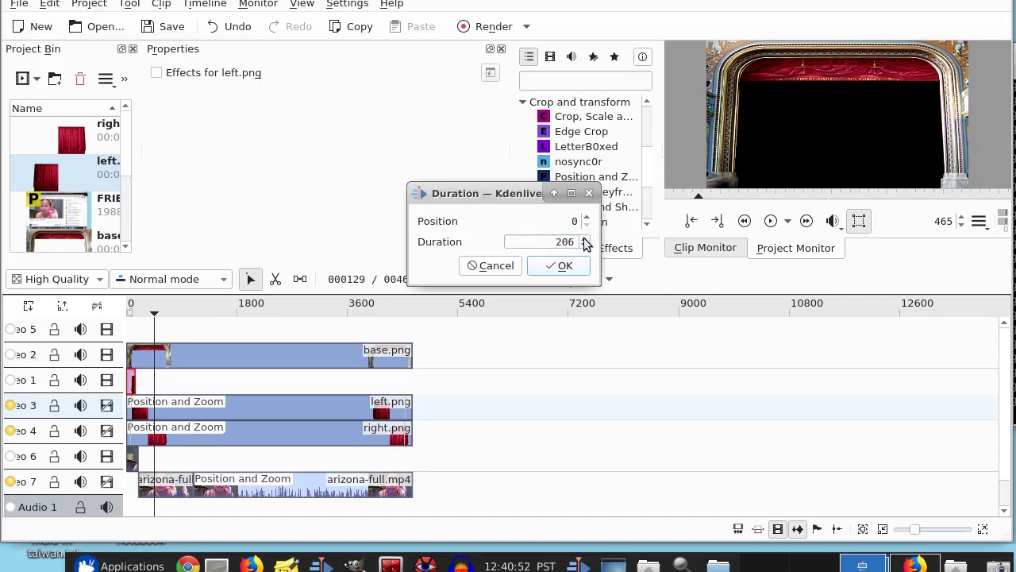
{"action": "key", "text": "Return"}
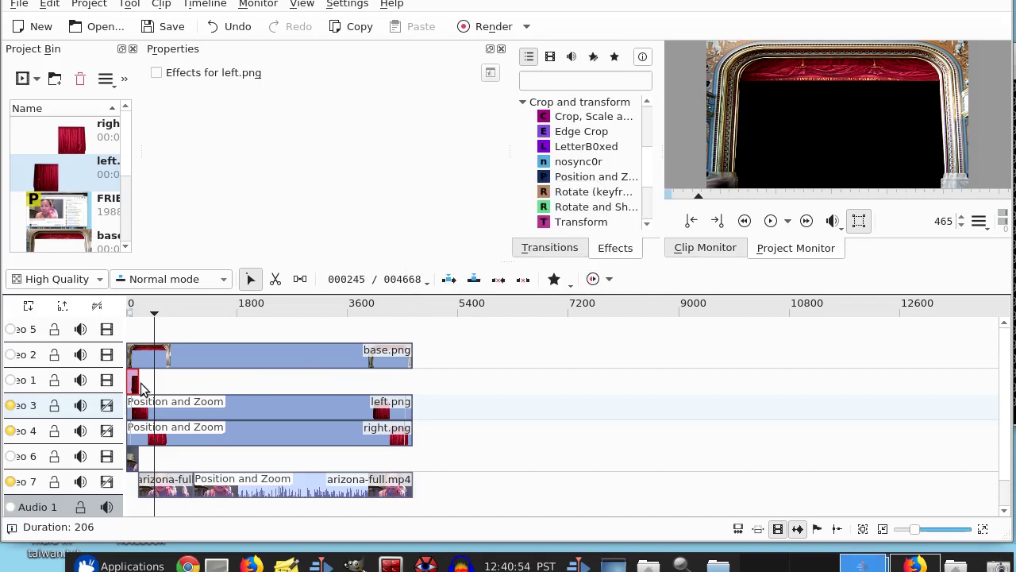
- Stretch the left.png clip on Video 1 to end with base.png, near frame 4663
{"action": "left_click_drag", "start_coordinate": [139, 383], "coordinate": [414, 381]}
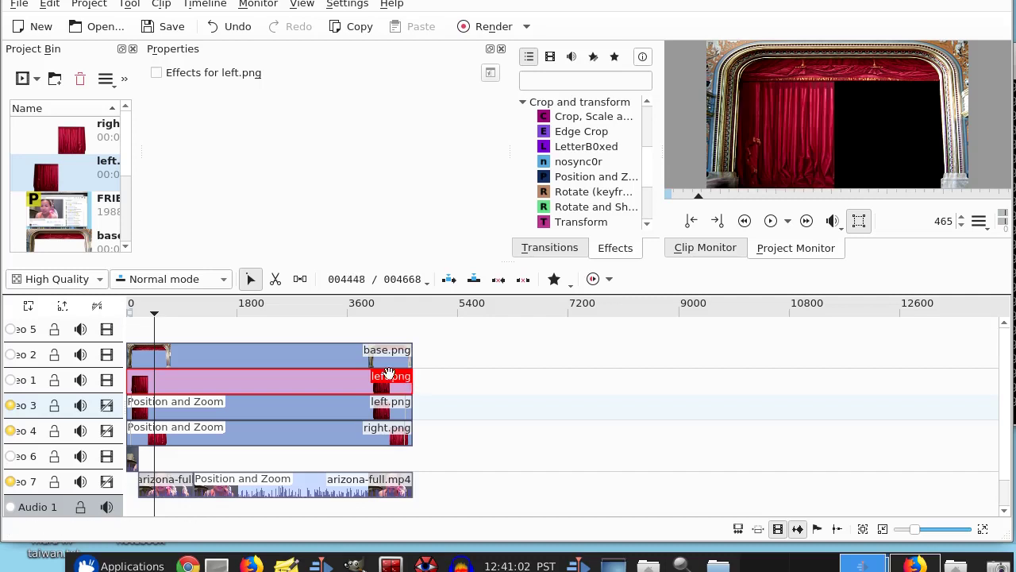
{"action": "left_click_drag", "start_coordinate": [170, 310], "coordinate": [139, 310]}
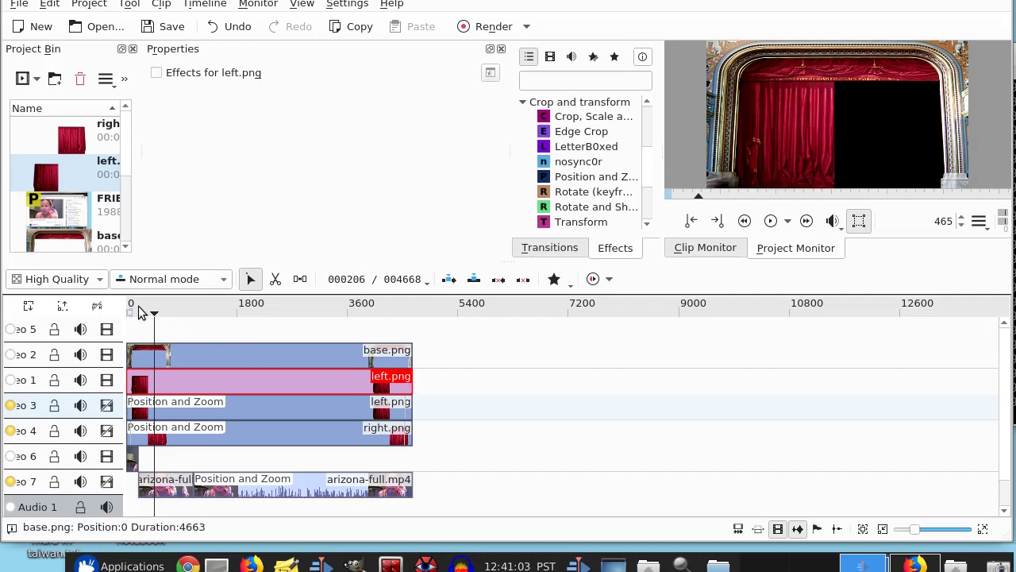
- Scrub the ruler forward and back to preview the curtain across the project
{"action": "left_click", "coordinate": [212, 313]}
{"action": "left_click", "coordinate": [267, 314]}
{"action": "left_click", "coordinate": [328, 311]}
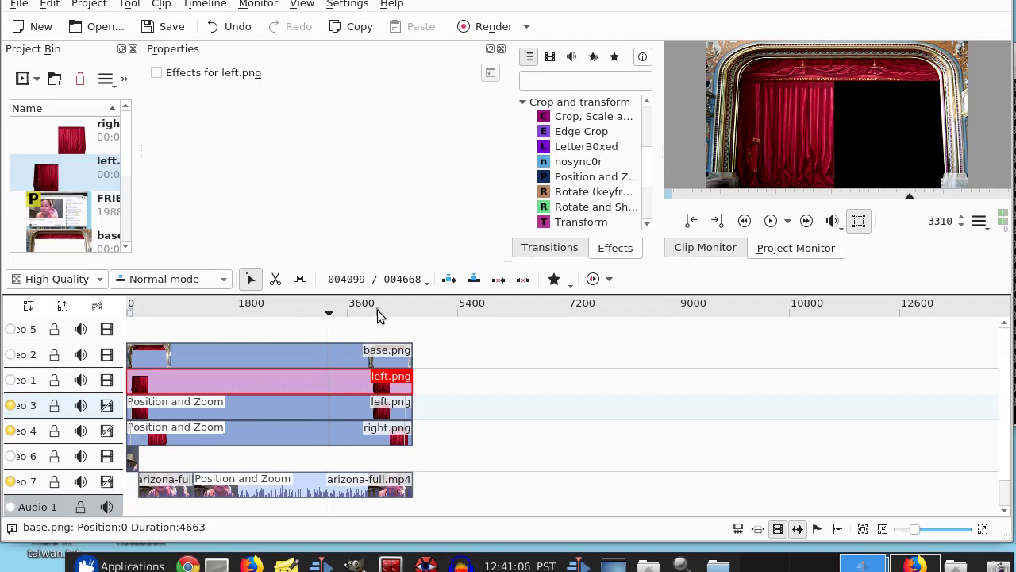
{"action": "left_click", "coordinate": [378, 310]}
{"action": "left_click", "coordinate": [407, 309]}
{"action": "left_click", "coordinate": [301, 307]}
{"action": "left_click", "coordinate": [229, 304]}
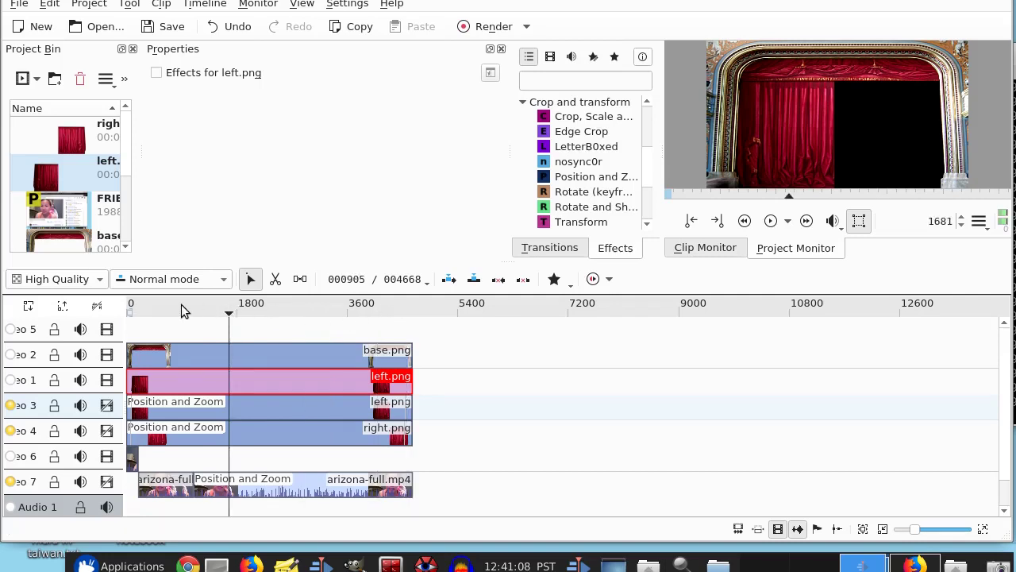
{"action": "left_click", "coordinate": [181, 304]}
{"action": "left_click", "coordinate": [138, 304]}
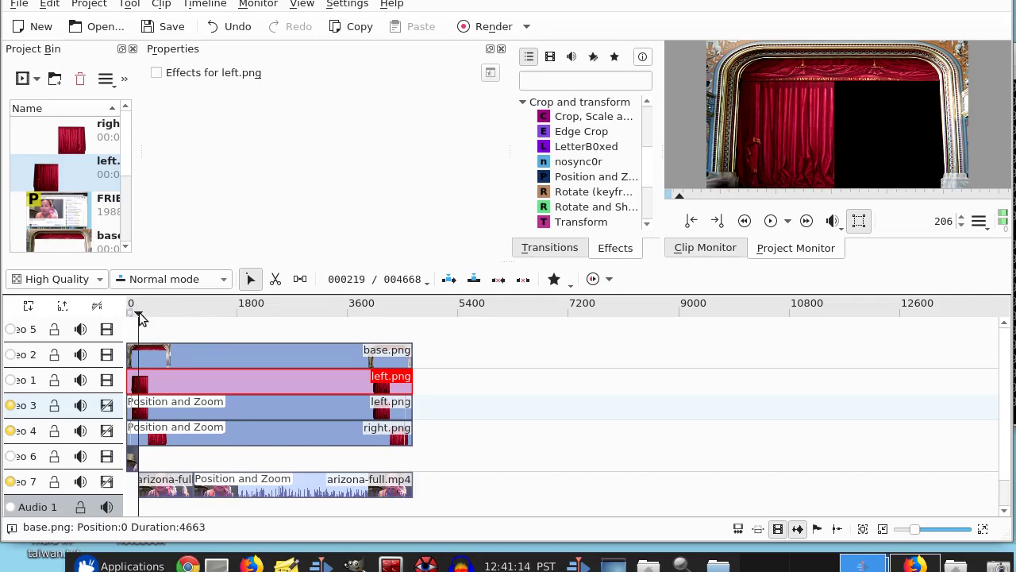
{"action": "left_click_drag", "start_coordinate": [139, 312], "coordinate": [128, 314]}
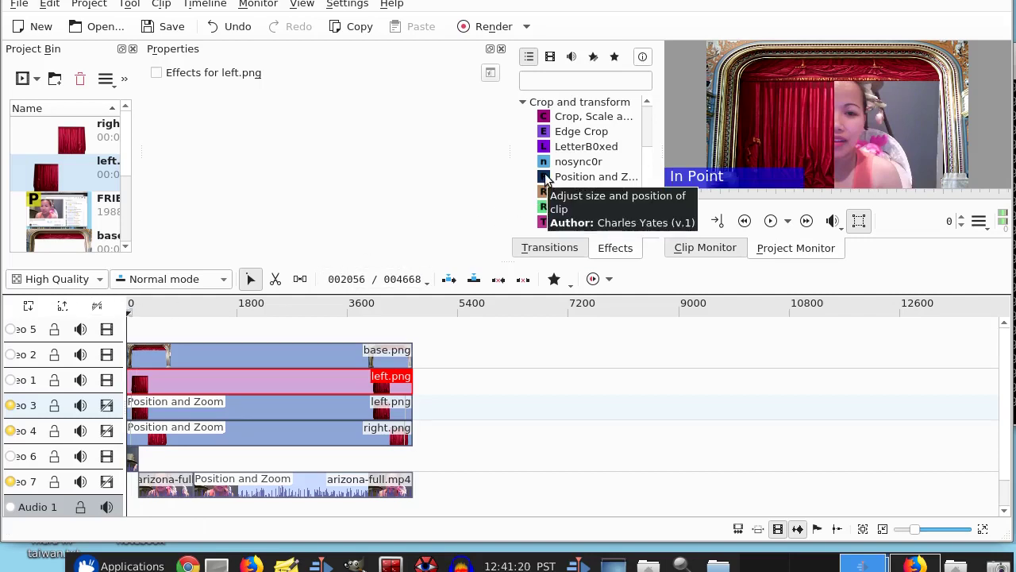
- Apply Position and Zoom to left.png, keyframing frame 366 to narrow it to 442×724
{"action": "double_click", "coordinate": [546, 176]}
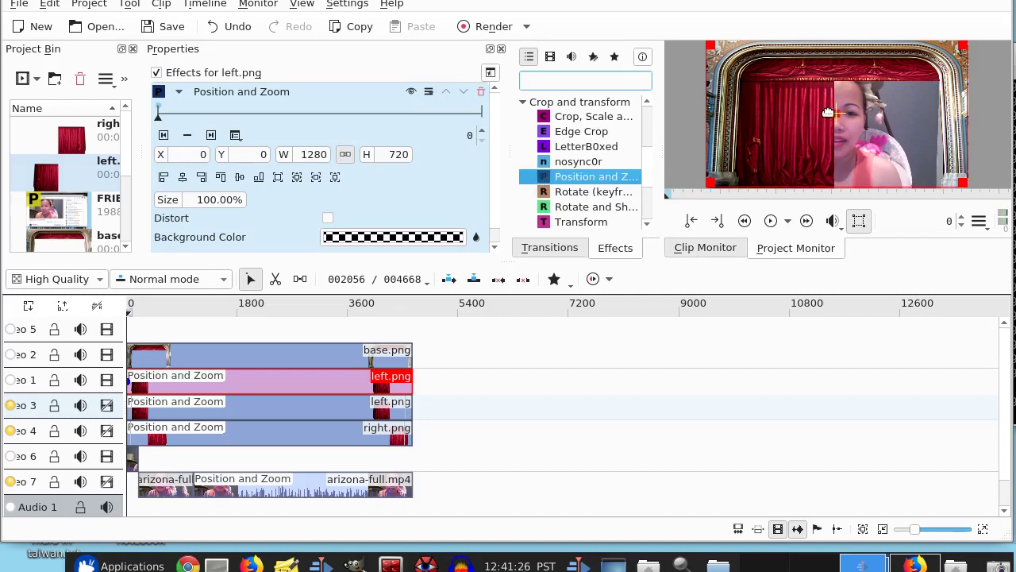
{"action": "left_click", "coordinate": [183, 115]}
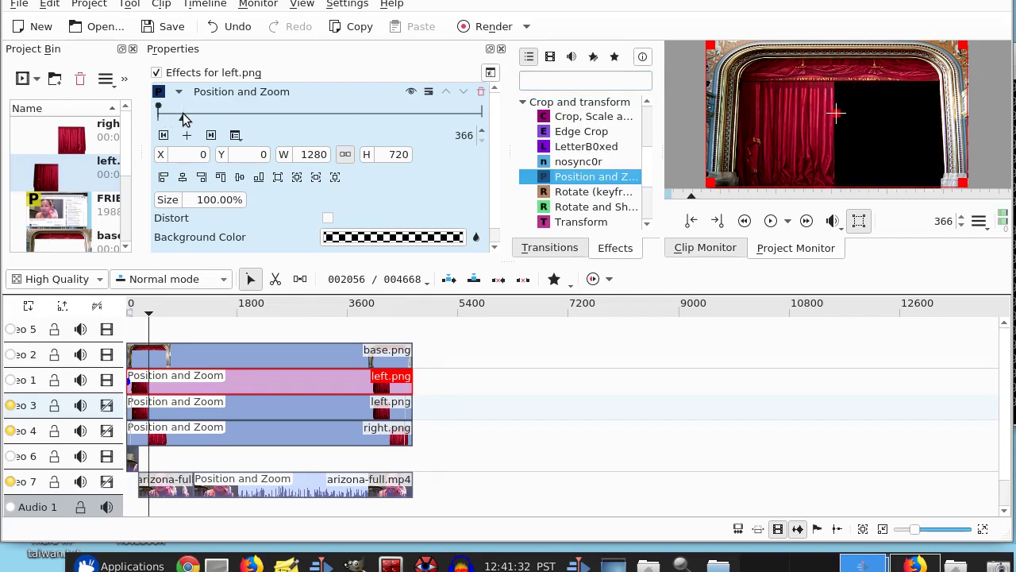
{"action": "left_click", "coordinate": [187, 135]}
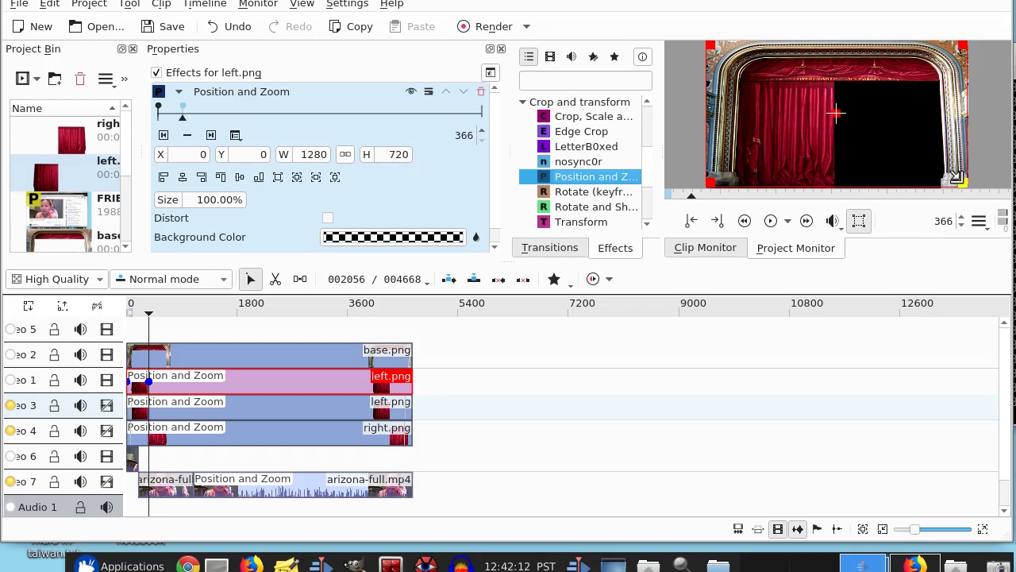
{"action": "left_click_drag", "start_coordinate": [956, 177], "coordinate": [784, 177]}
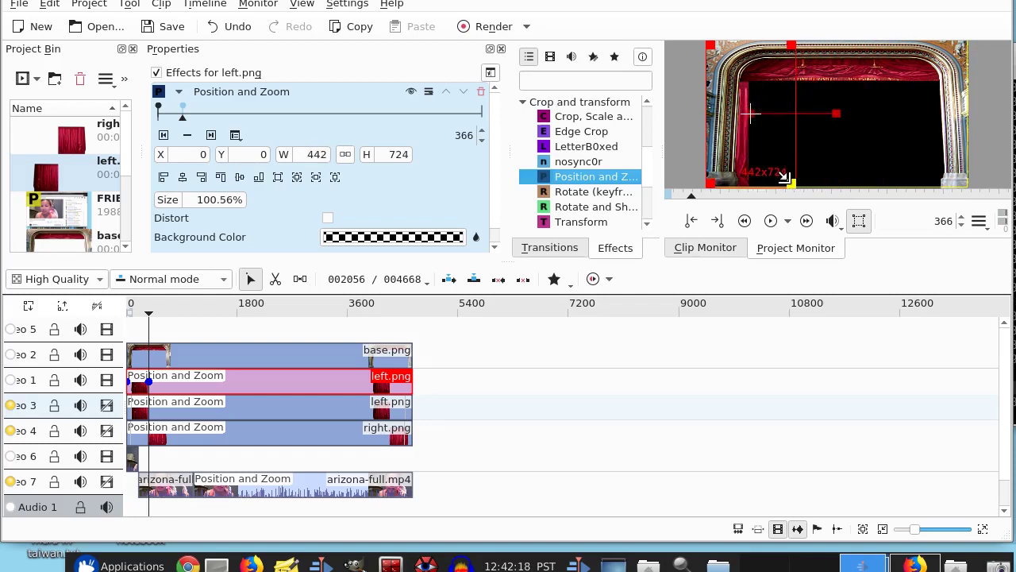
{"action": "left_click_drag", "start_coordinate": [784, 176], "coordinate": [784, 177]}
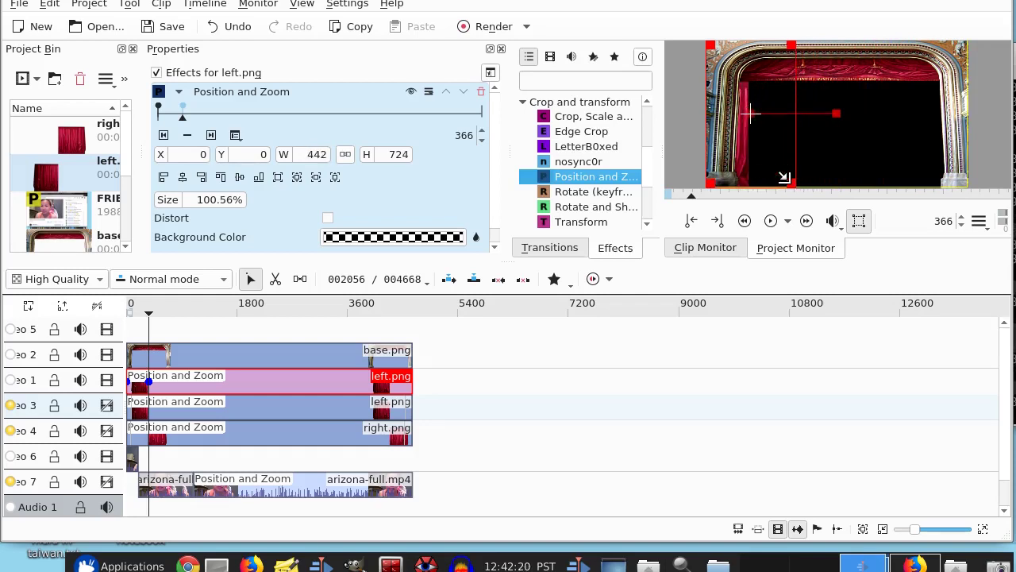
{"action": "left_click", "coordinate": [132, 315]}
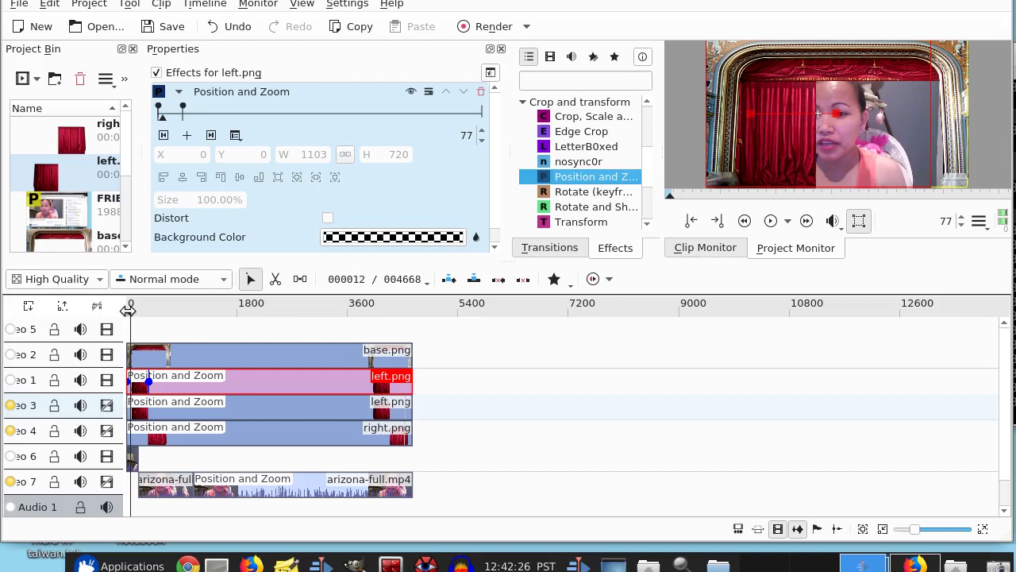
{"action": "left_click", "coordinate": [131, 308]}
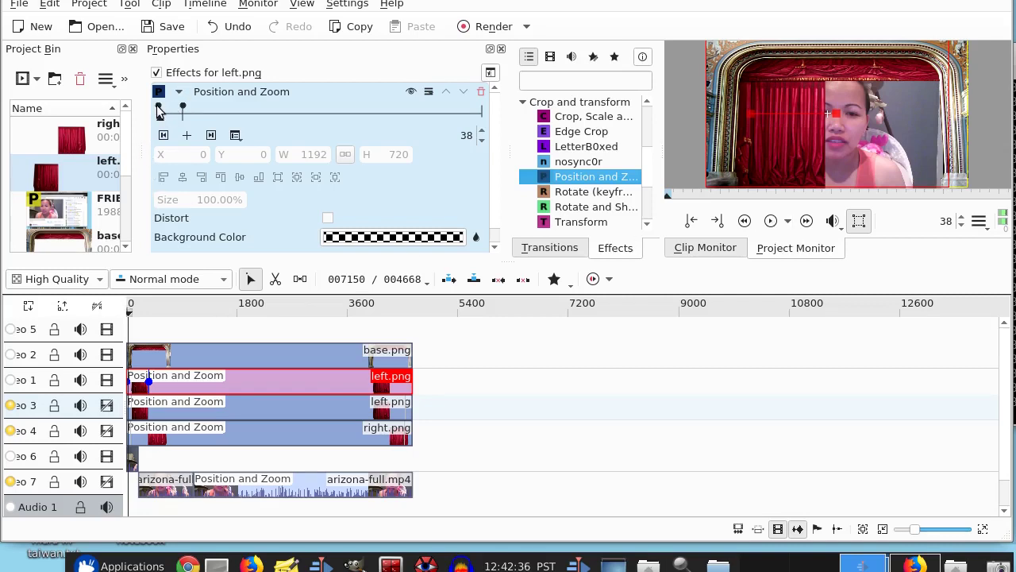
{"action": "left_click", "coordinate": [159, 110]}
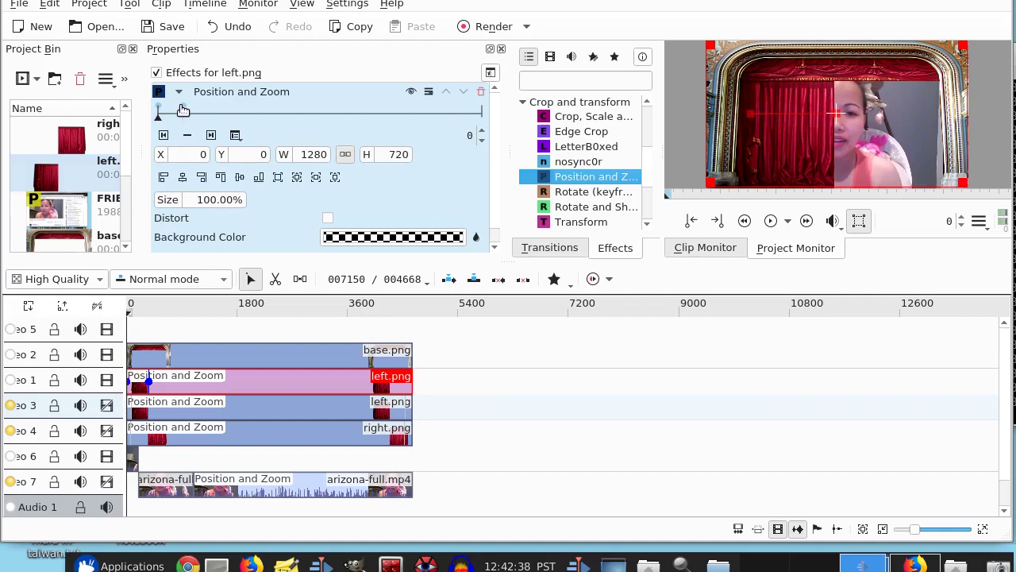
{"action": "double_click", "coordinate": [182, 110]}
{"action": "left_click", "coordinate": [770, 221]}
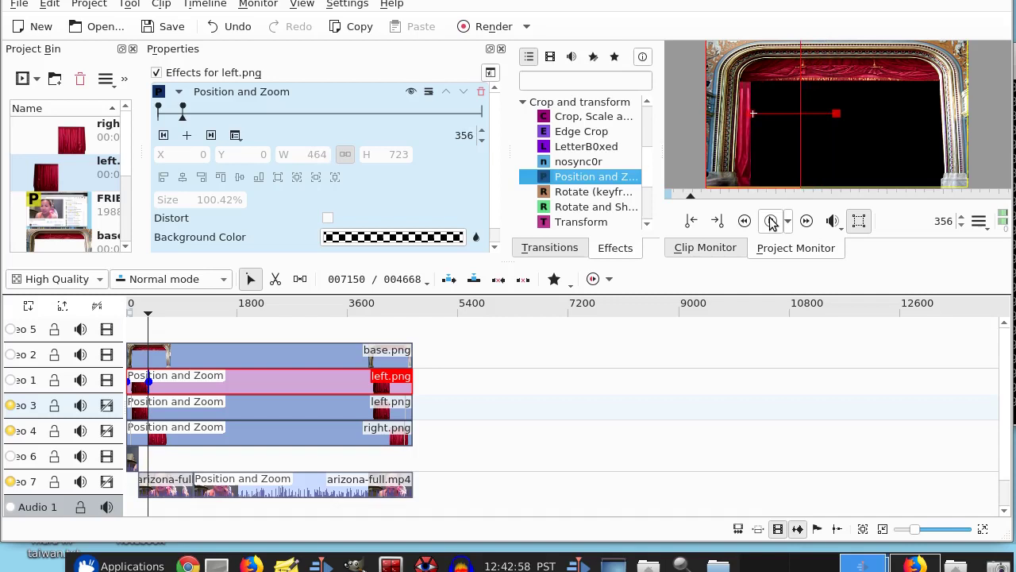
- Turn on track 7's composite toggle and replay from the start to check the curtain reveal
{"action": "left_click", "coordinate": [770, 220]}
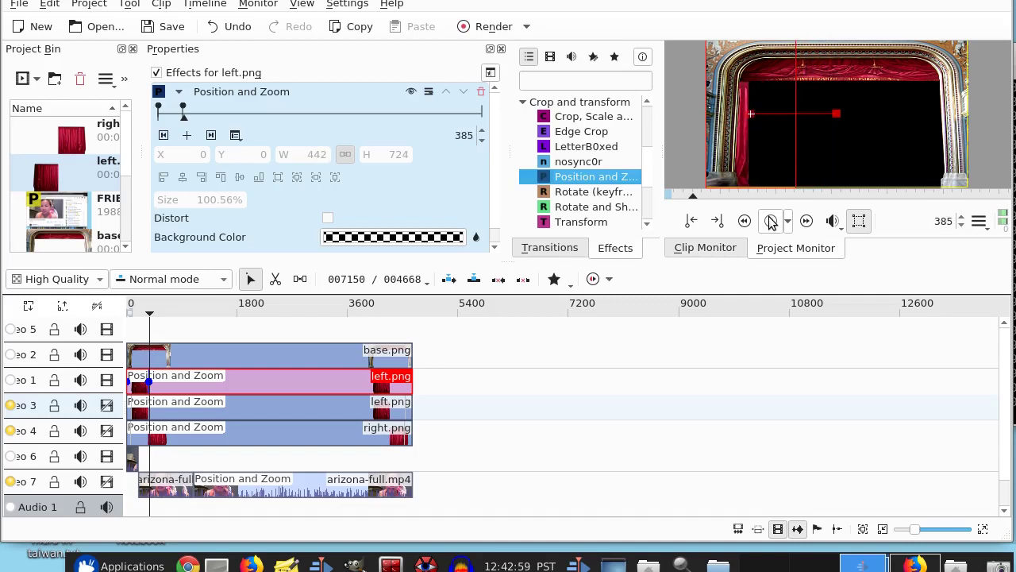
{"action": "left_click", "coordinate": [103, 483]}
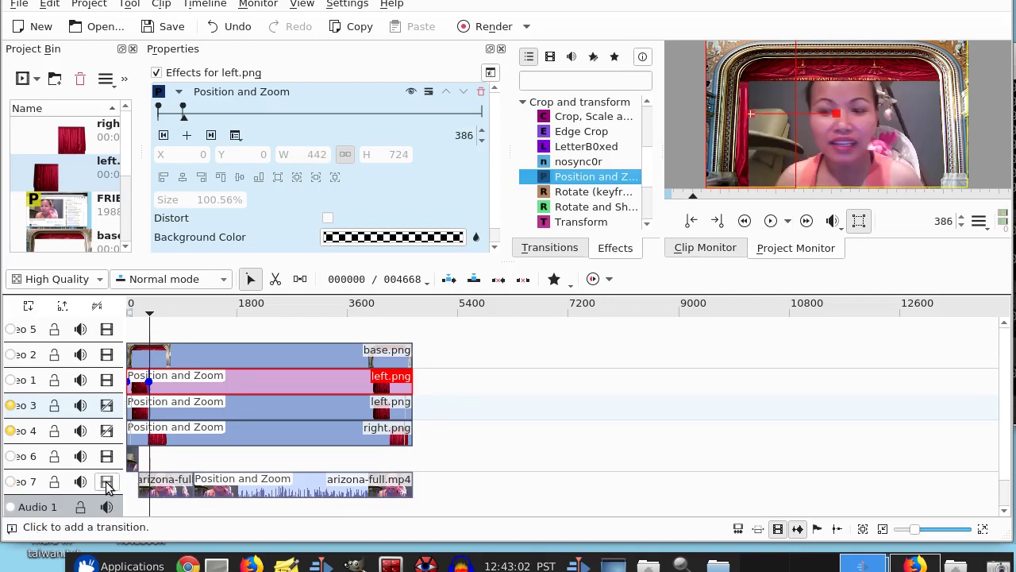
{"action": "left_click_drag", "start_coordinate": [143, 308], "coordinate": [133, 302]}
{"action": "left_click", "coordinate": [772, 222]}
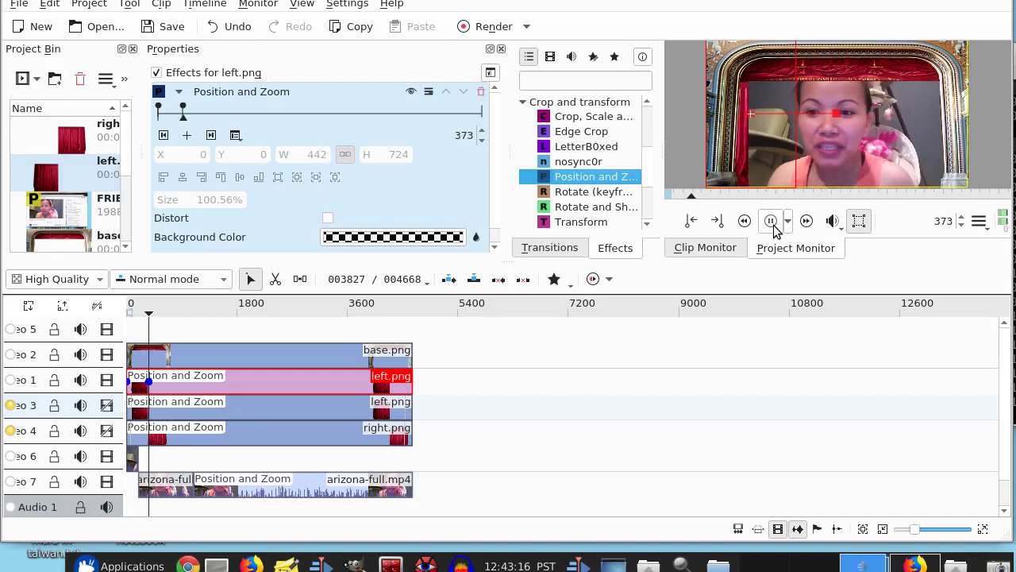
{"action": "left_click", "coordinate": [775, 227]}
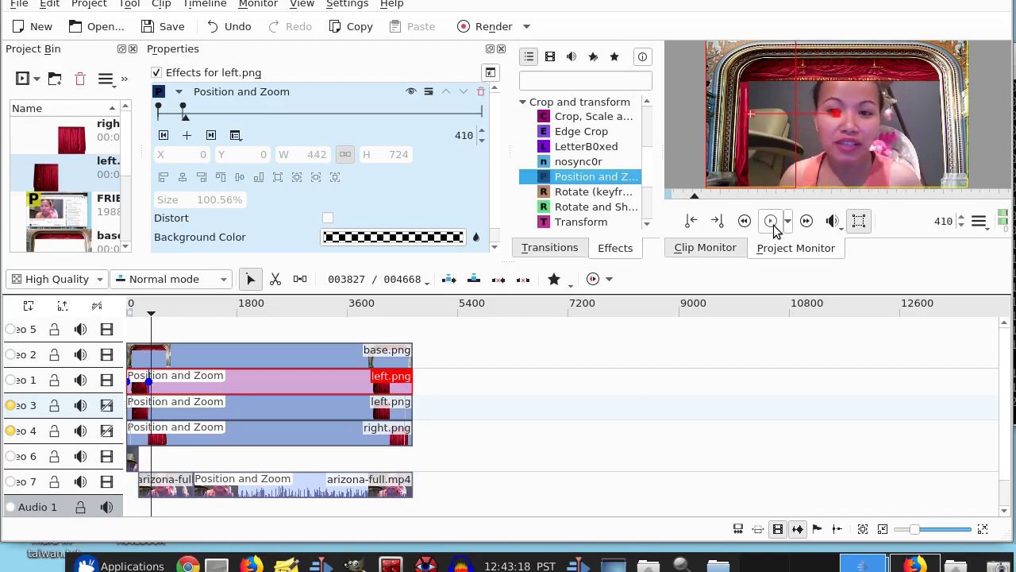